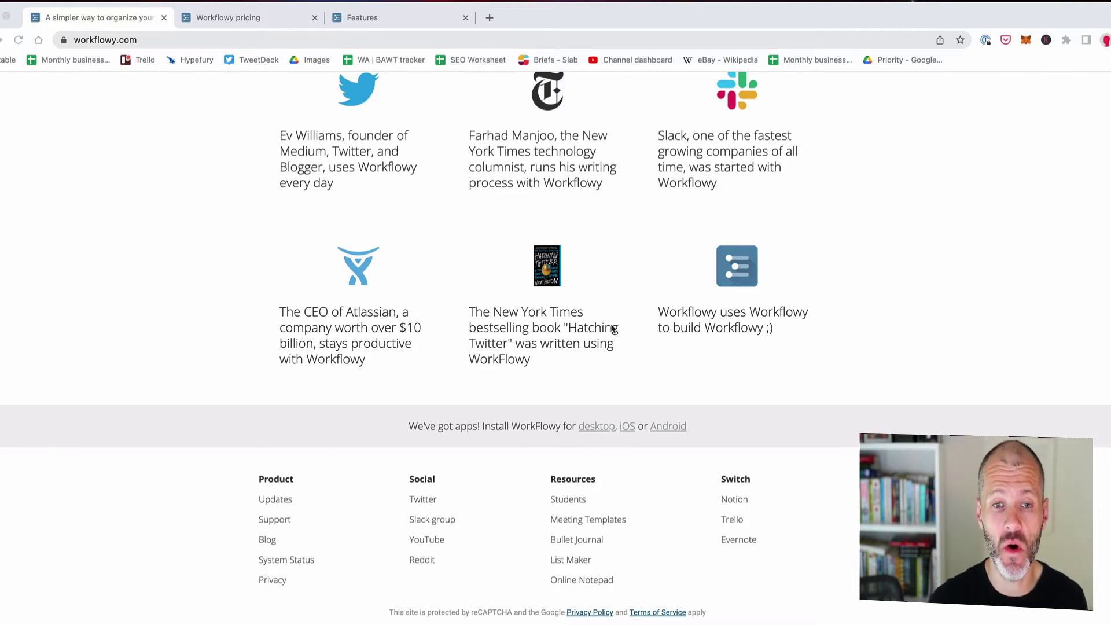
# Step: Skim the homepage testimonials, highlight the Ev Williams quote, and bring up the Workflowy pricing page
pyautogui.scroll(5, 614, 333)
pyautogui.scroll(-3, 619, 335)
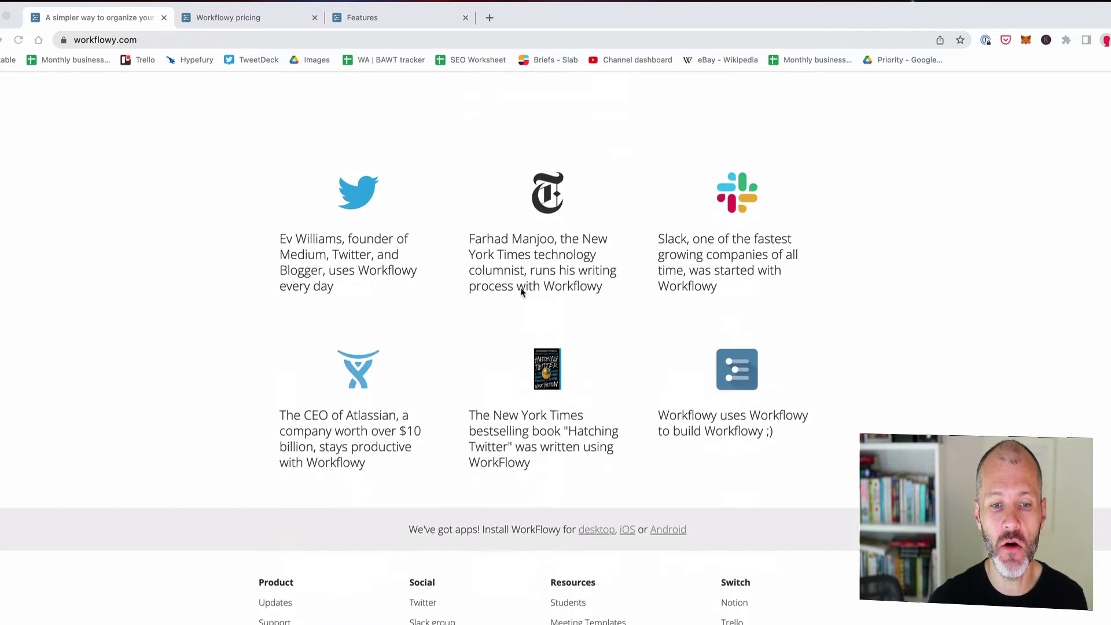
pyautogui.click(278, 242)
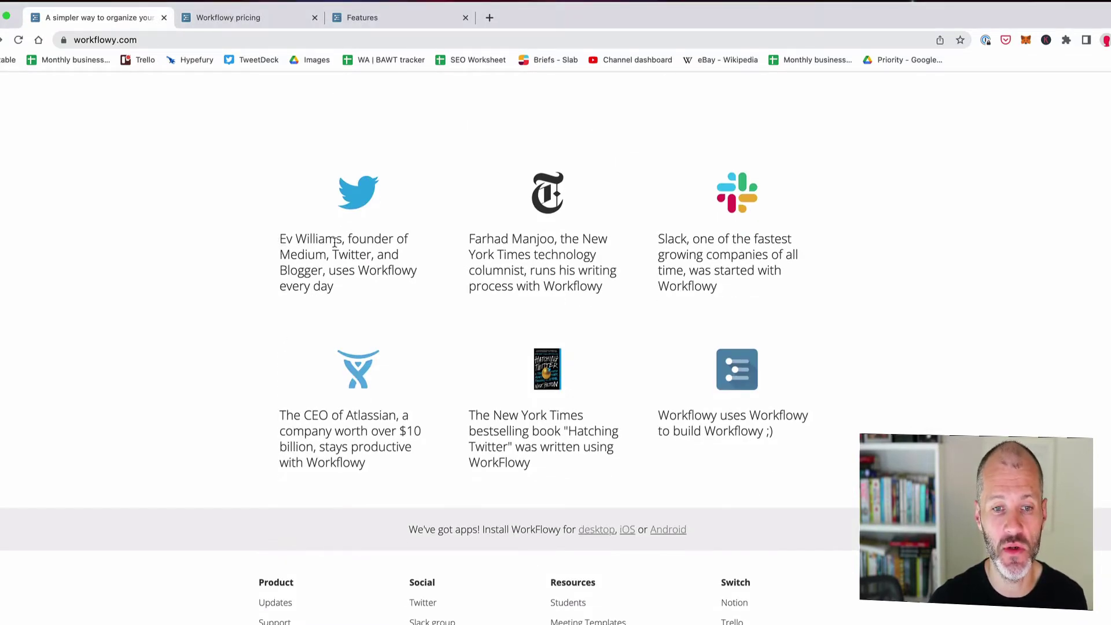
pyautogui.moveTo(334, 243); pyautogui.dragTo(345, 249)
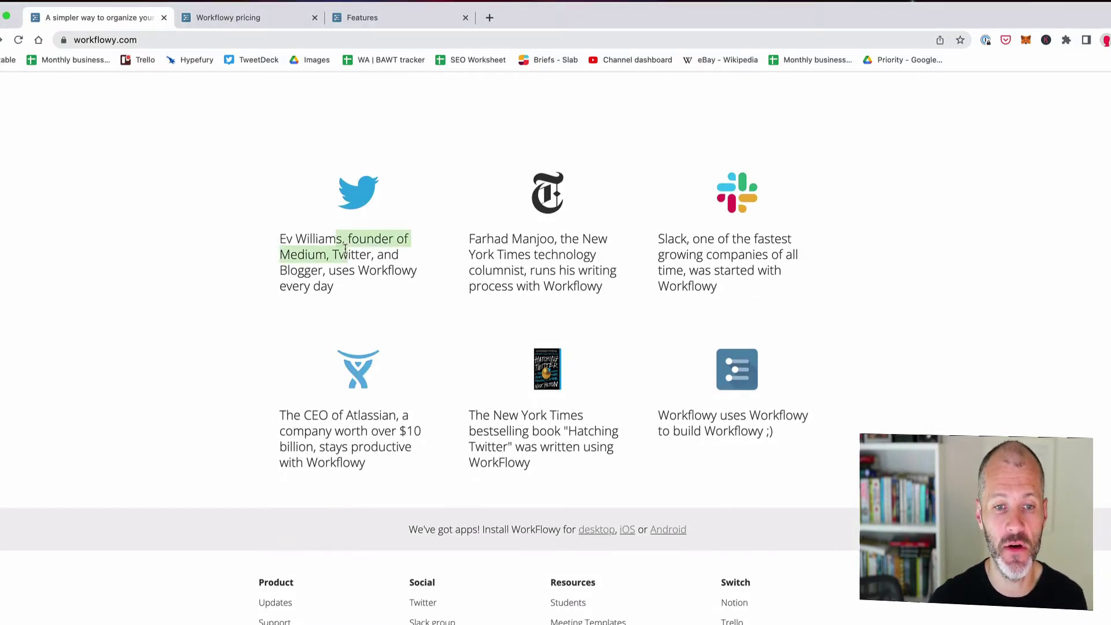
pyautogui.click(258, 20)
pyautogui.scroll(-1, 338, 191)
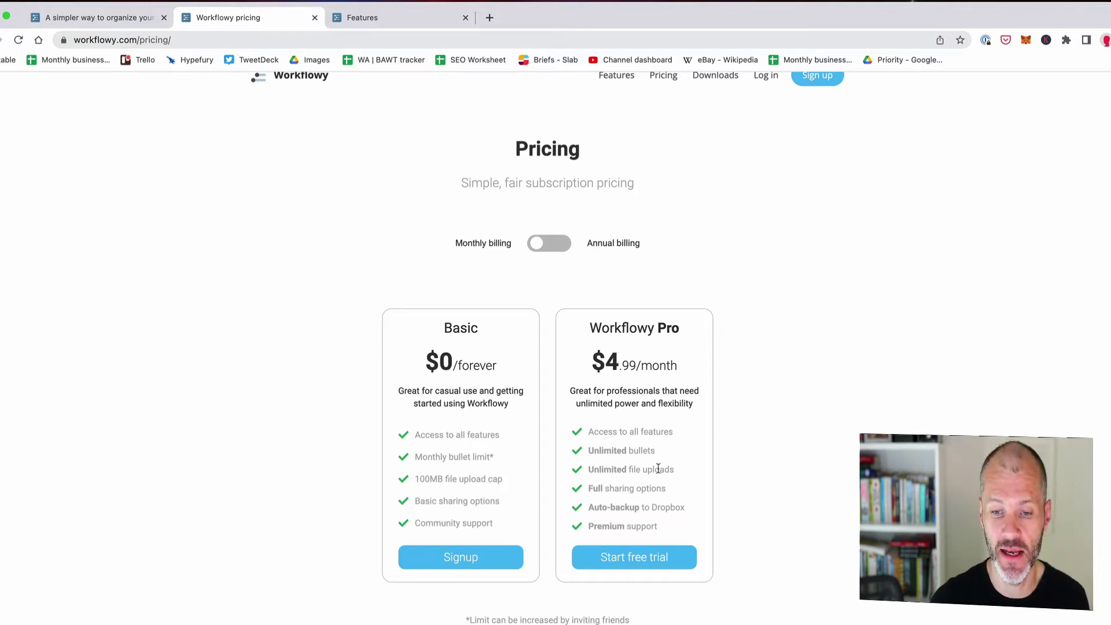
pyautogui.scroll(-3, 632, 449)
pyautogui.scroll(3, 579, 437)
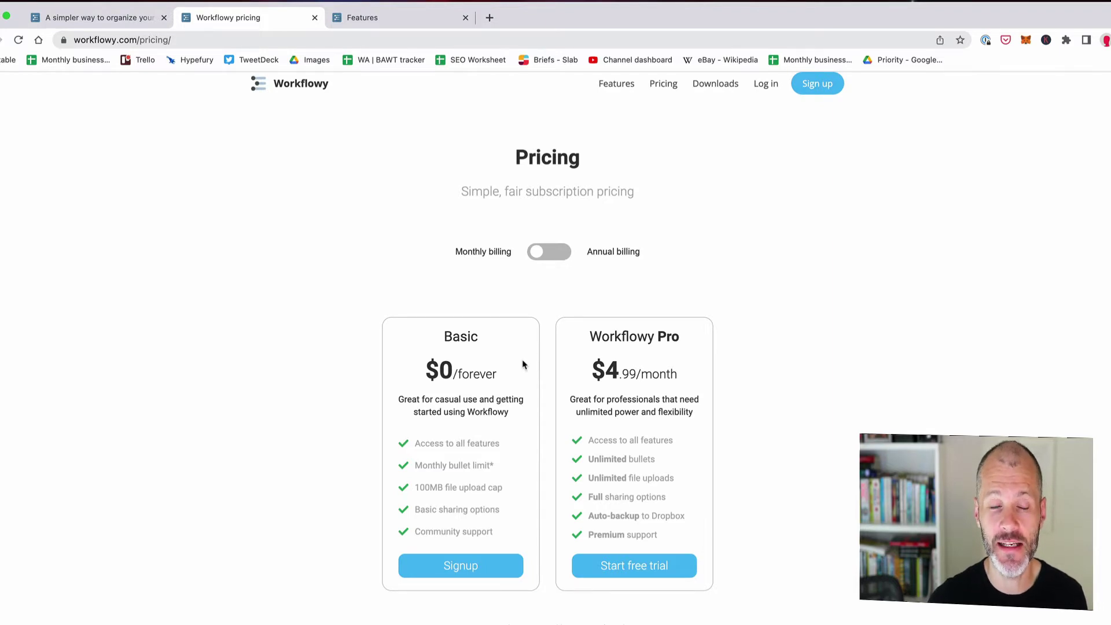
# Step: Open the Features page and read down through the Capture and Organize sections
pyautogui.click(433, 23)
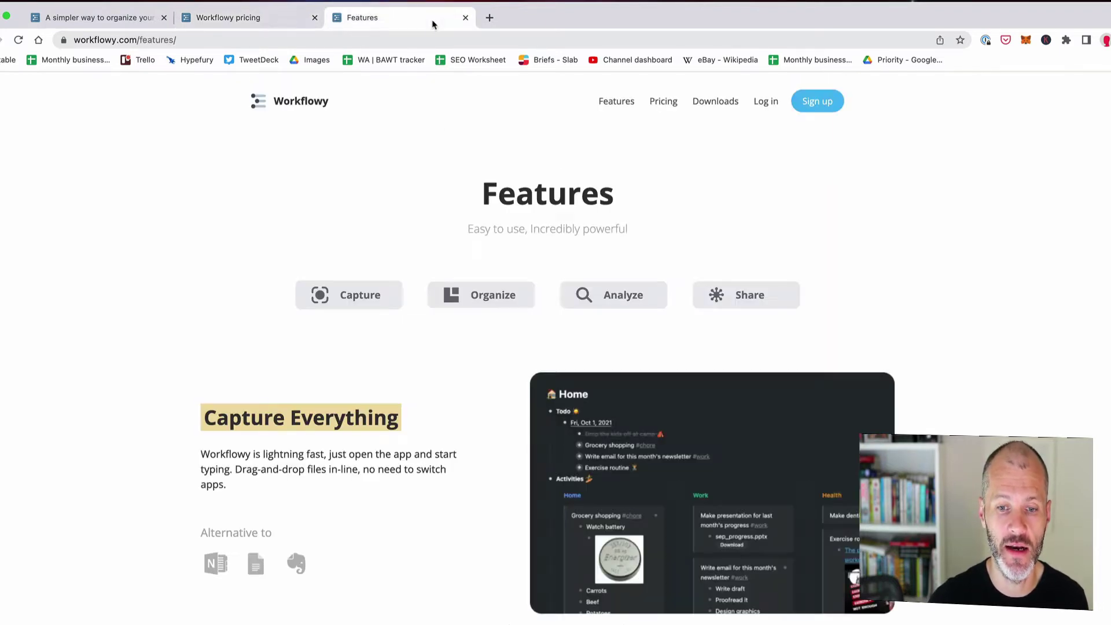
pyautogui.scroll(-3, 554, 199)
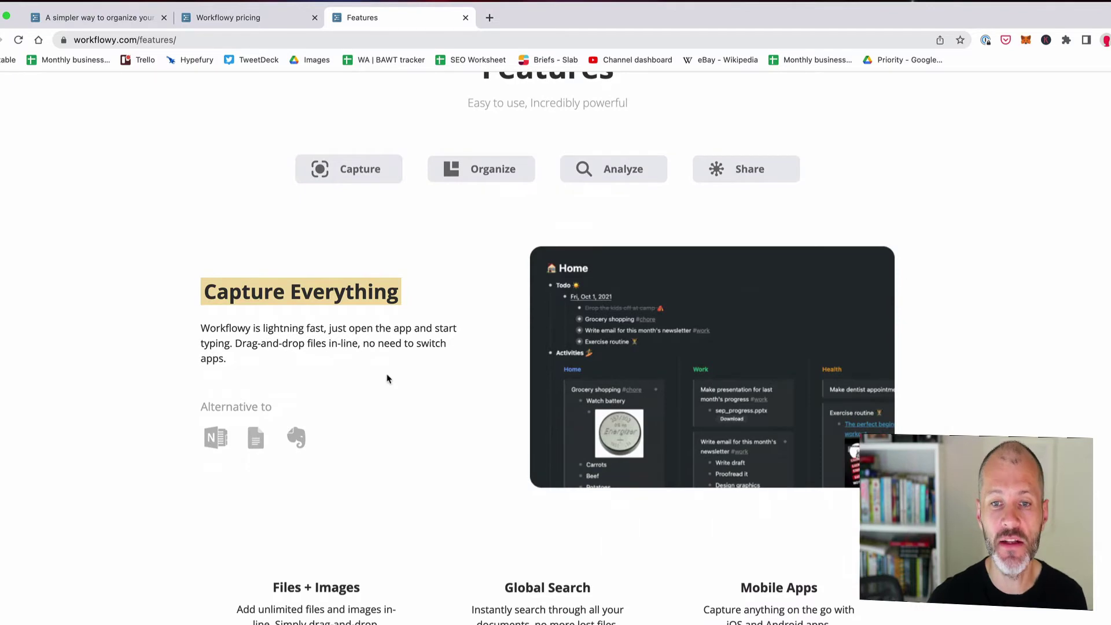
pyautogui.scroll(1, 387, 378)
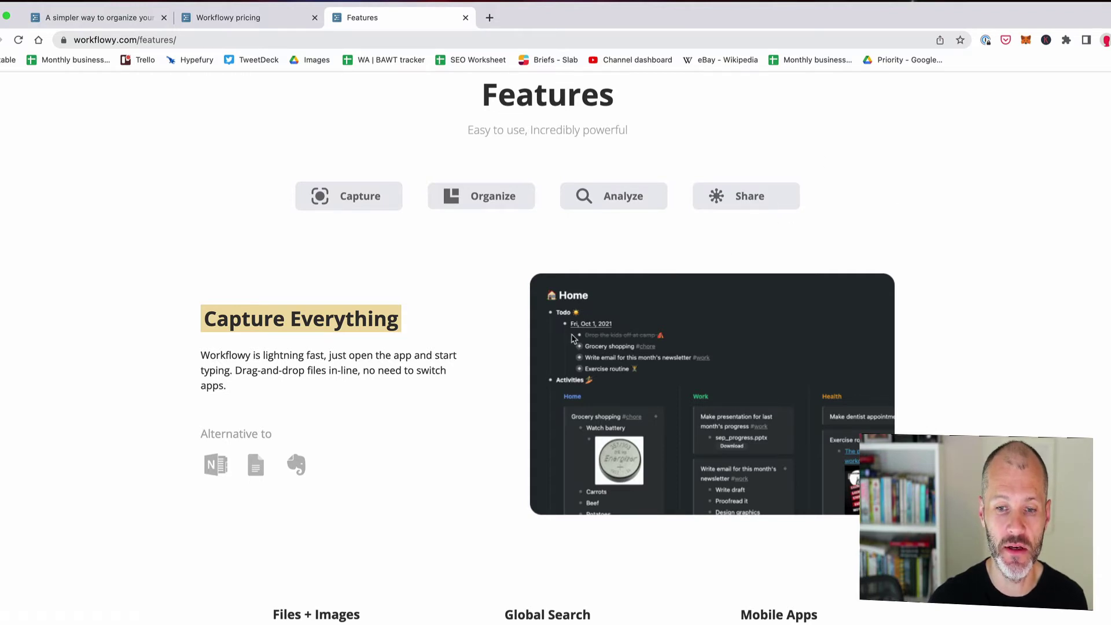
pyautogui.scroll(-2, 645, 399)
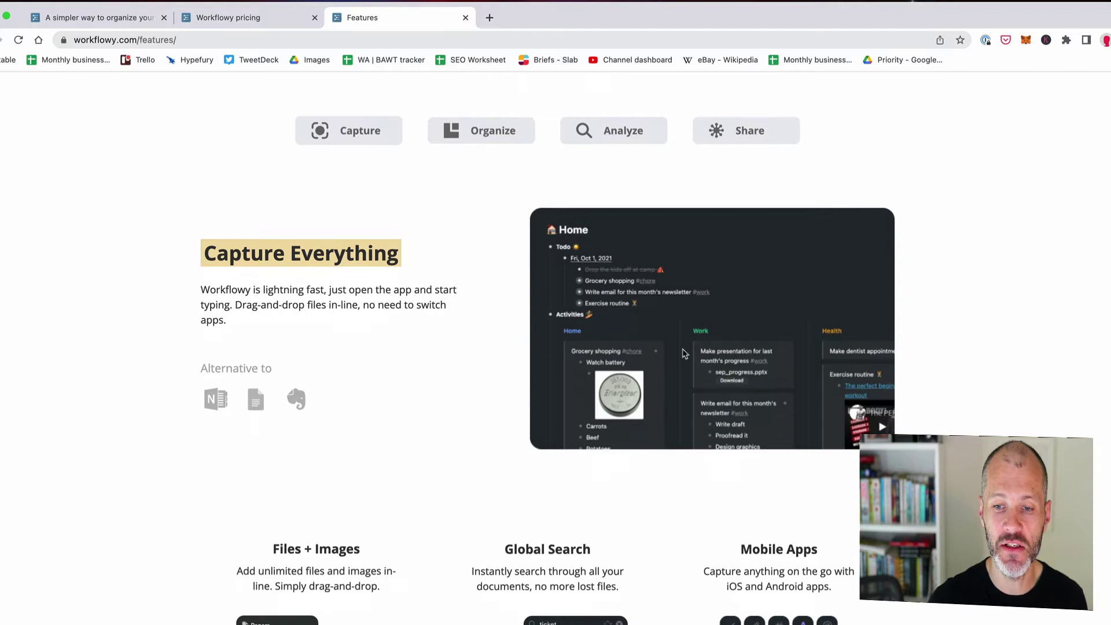
pyautogui.scroll(-5, 793, 400)
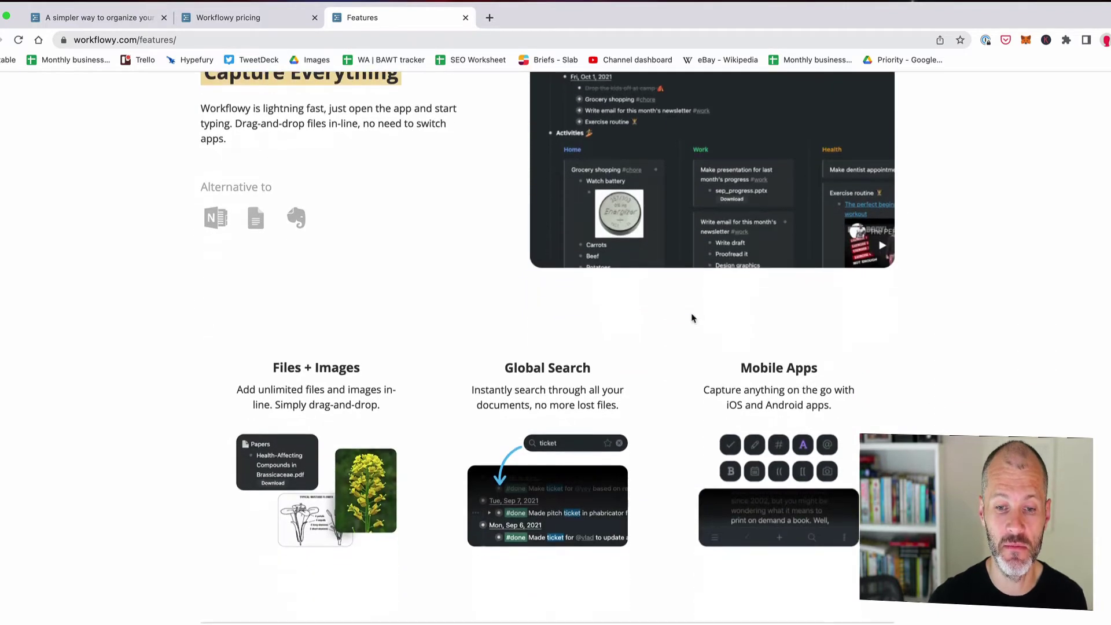
pyautogui.scroll(-3, 496, 335)
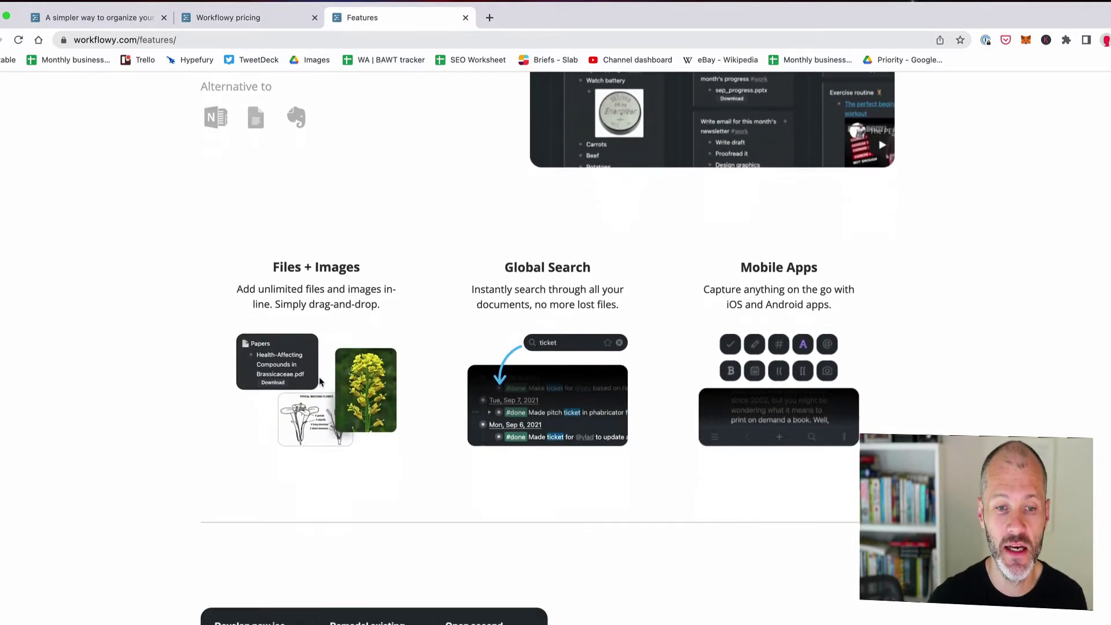
pyautogui.scroll(-10, 724, 375)
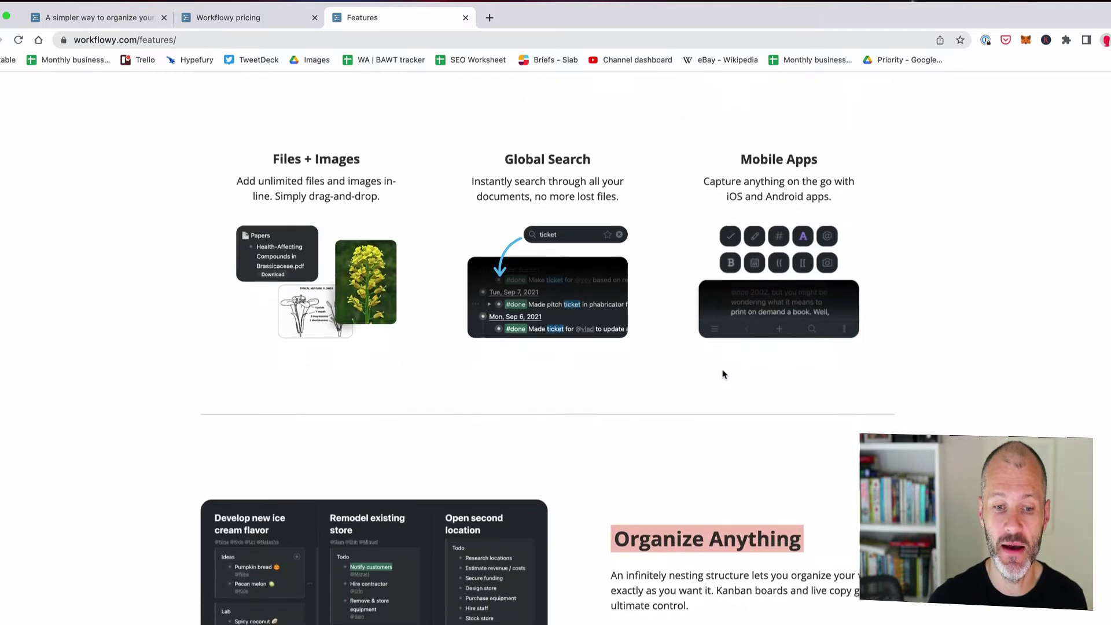
pyautogui.scroll(-8, 724, 375)
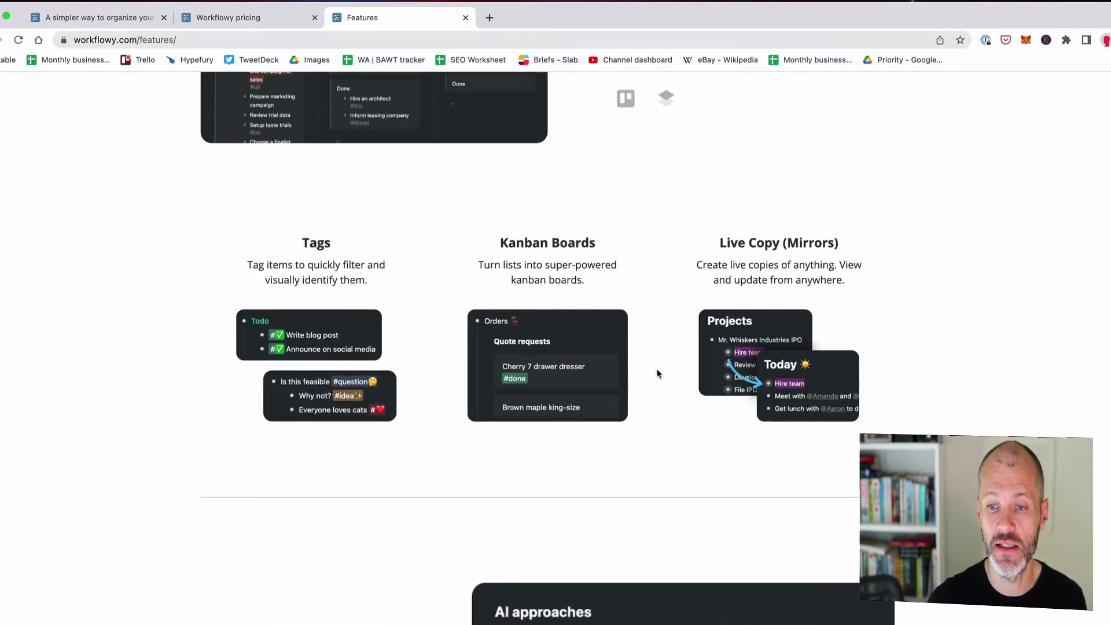
pyautogui.scroll(-2, 668, 381)
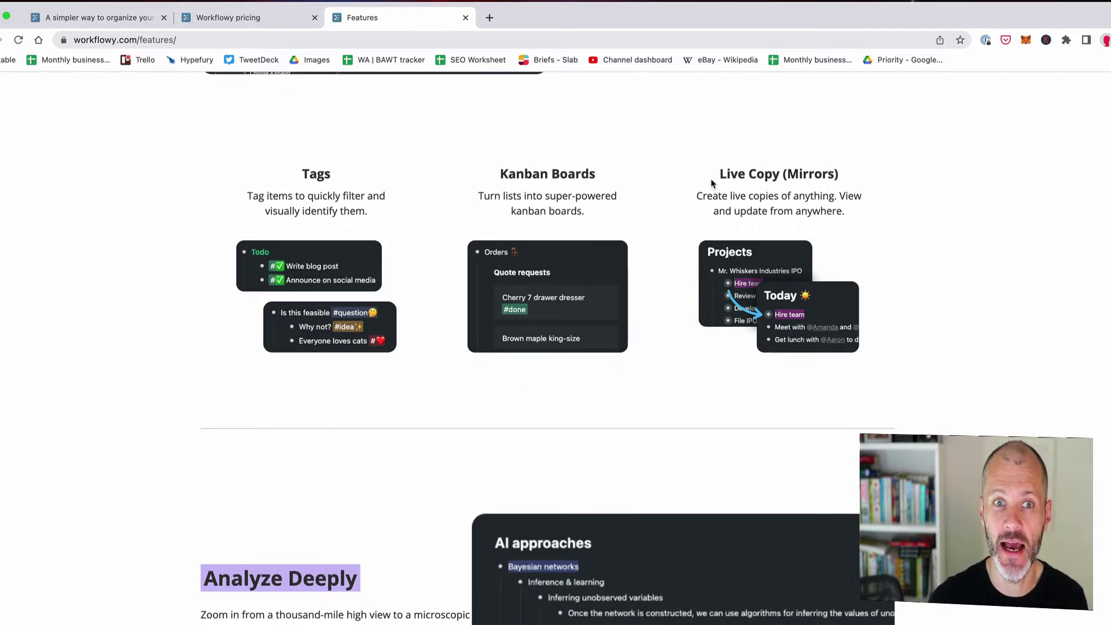
# Step: Highlight the Live Copy (Mirrors) heading and continue down to the sharing features
pyautogui.moveTo(711, 179); pyautogui.dragTo(806, 270)
pyautogui.scroll(-3, 806, 284)
pyautogui.scroll(-10, 807, 284)
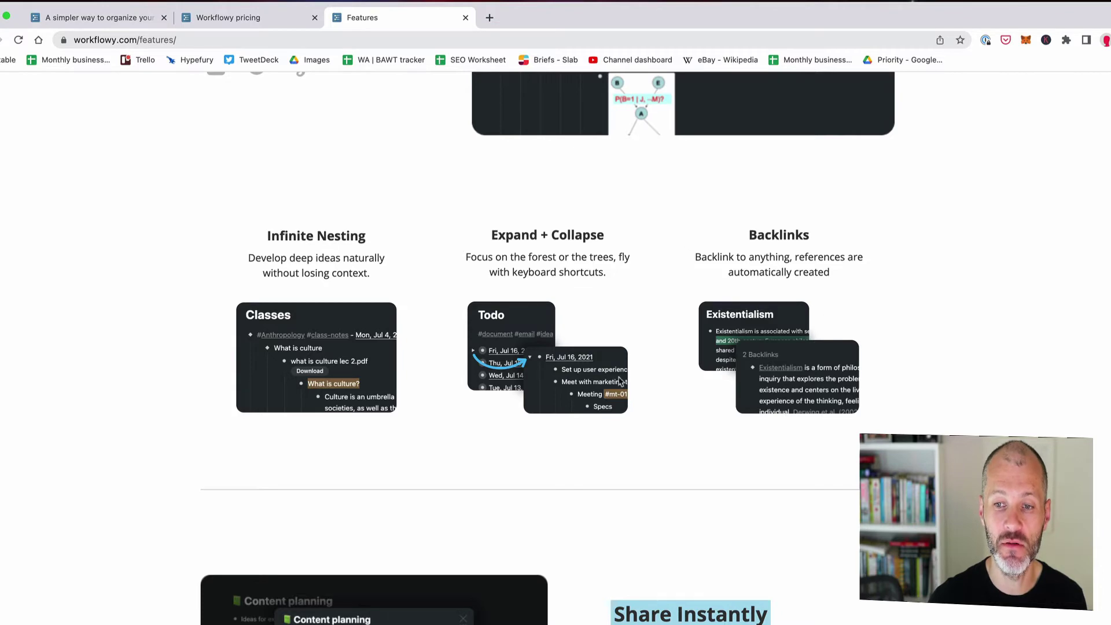
pyautogui.scroll(-1, 423, 301)
pyautogui.scroll(-10, 420, 299)
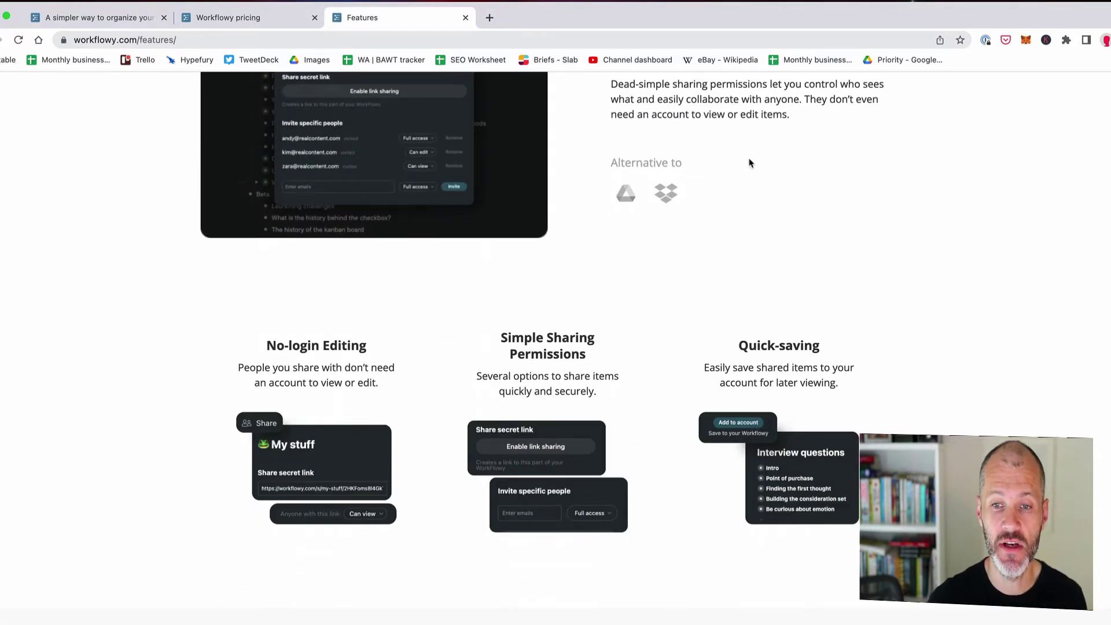
# Step: Highlight the 'Over 3 million people' heading and read down to Available Everywhere
pyautogui.scroll(3, 724, 297)
pyautogui.scroll(-4, 781, 367)
pyautogui.scroll(-10, 784, 367)
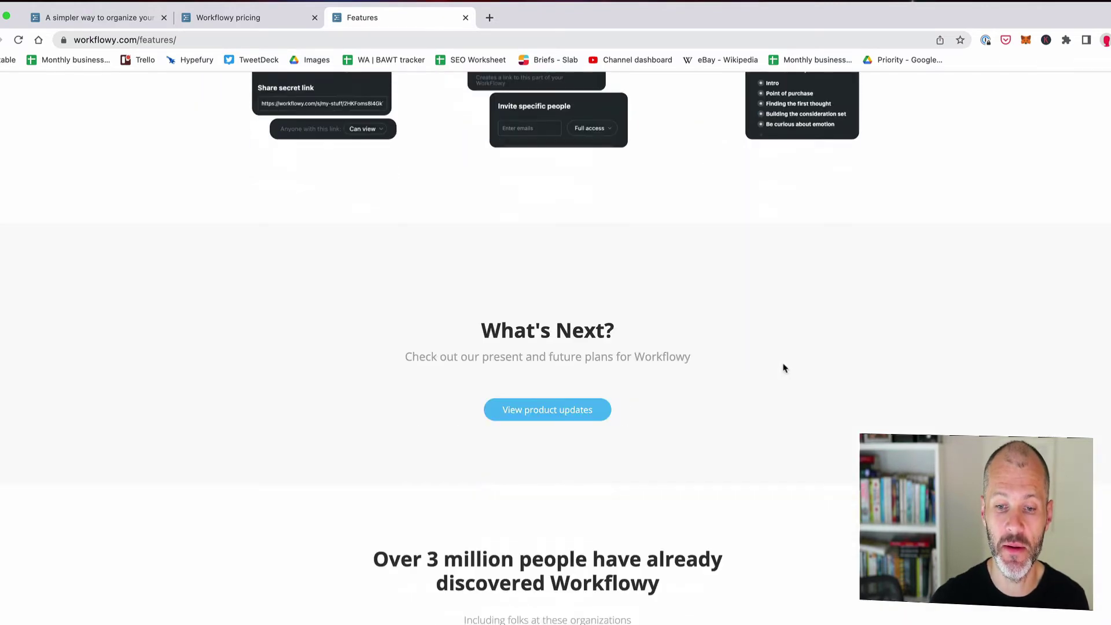
pyautogui.moveTo(363, 268); pyautogui.dragTo(679, 298)
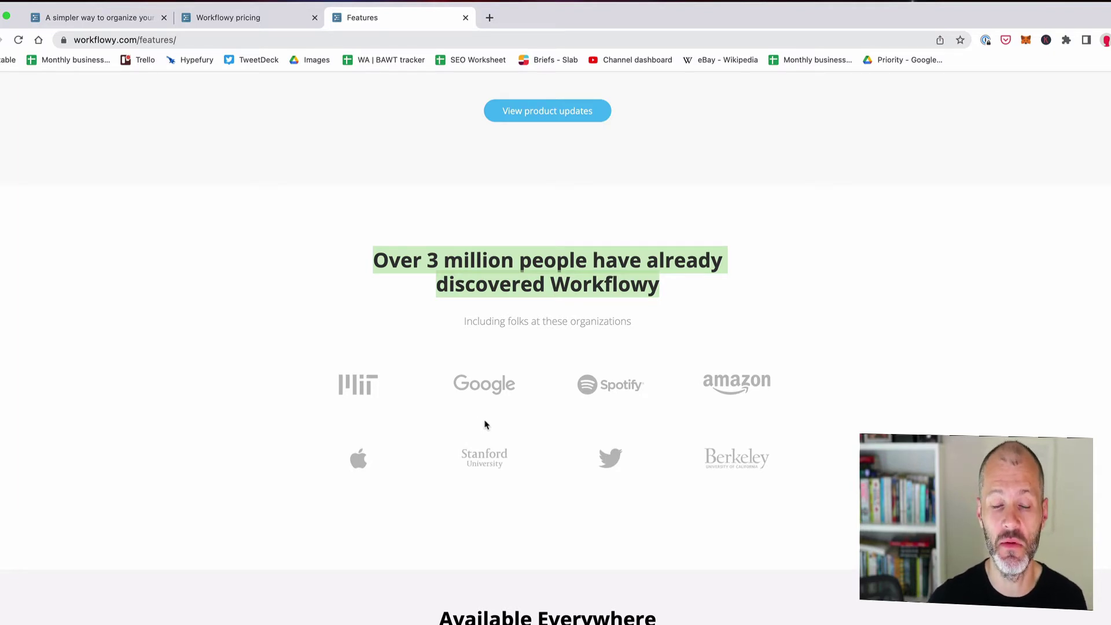
pyautogui.scroll(-6, 485, 425)
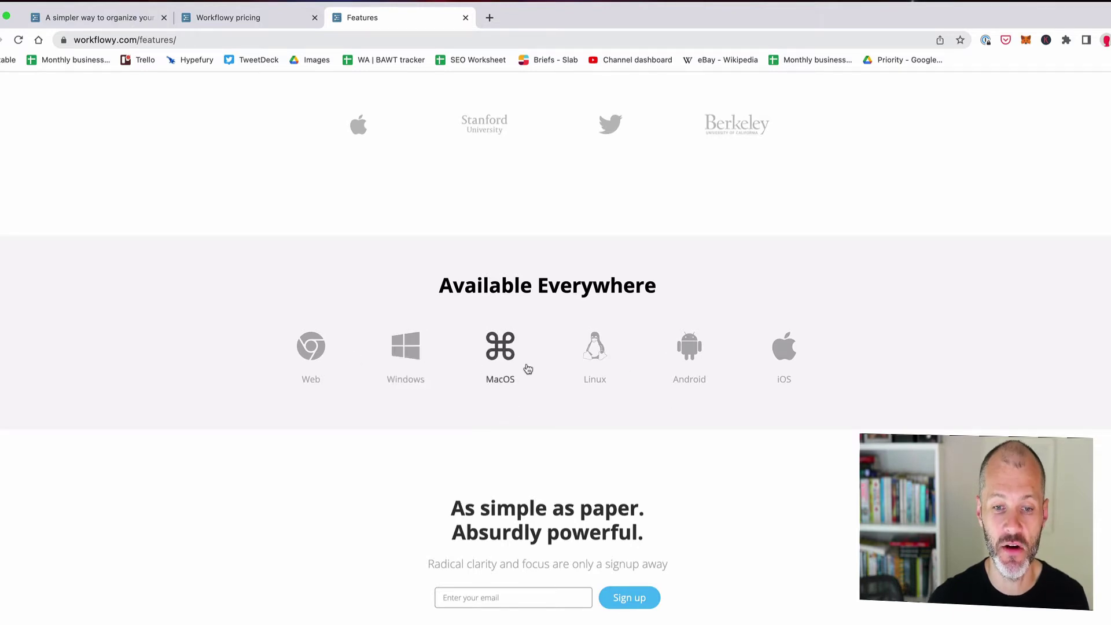
pyautogui.scroll(-5, 528, 369)
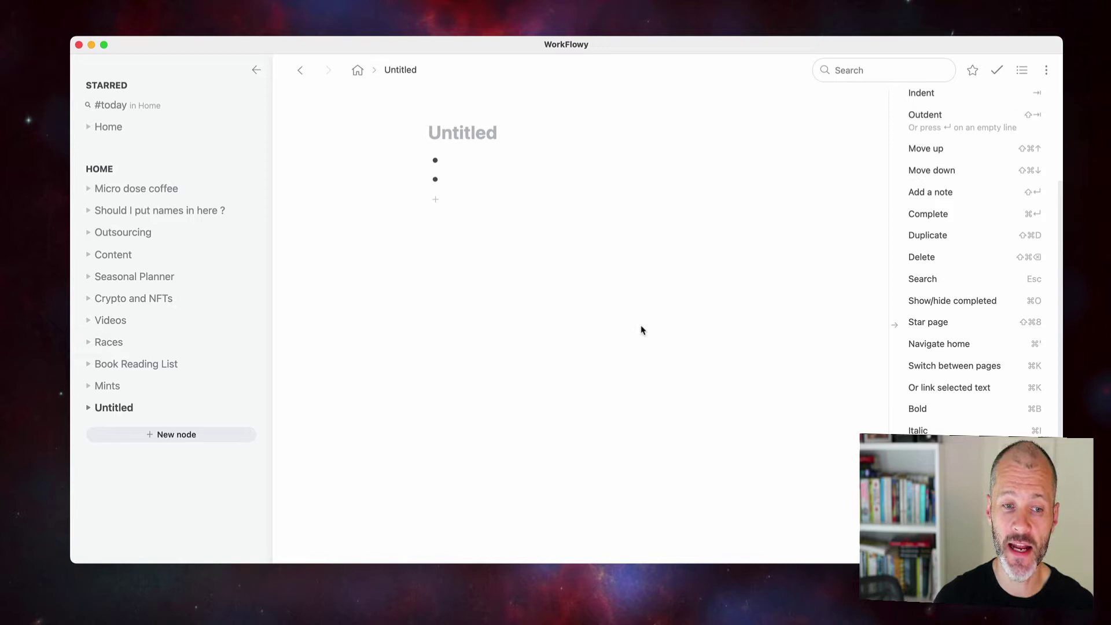
pyautogui.scroll(-2, 949, 370)
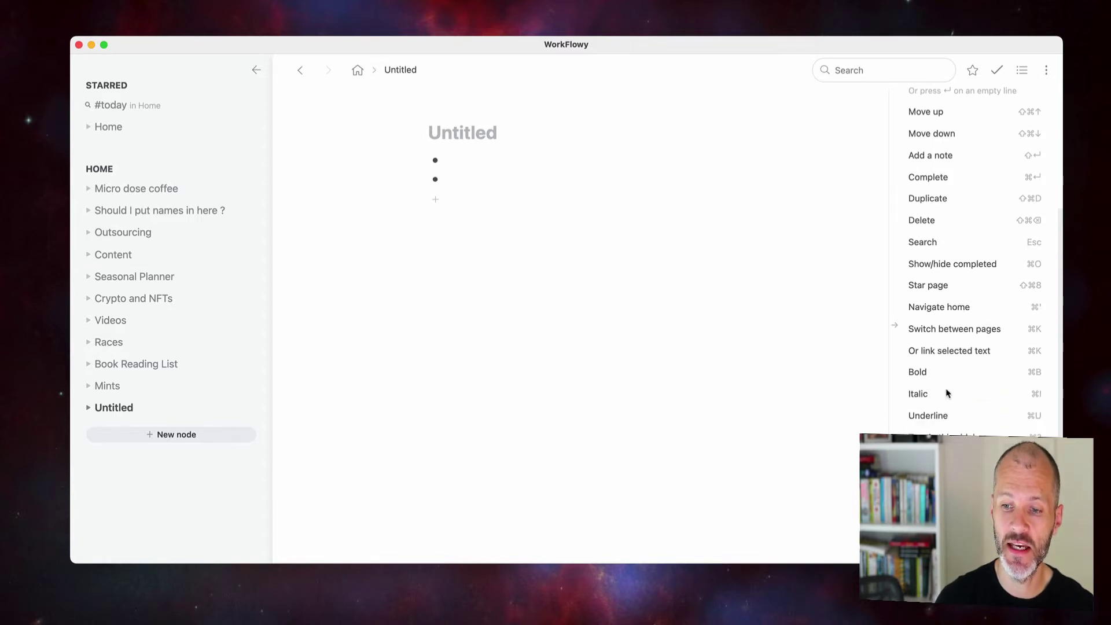
pyautogui.scroll(5, 969, 168)
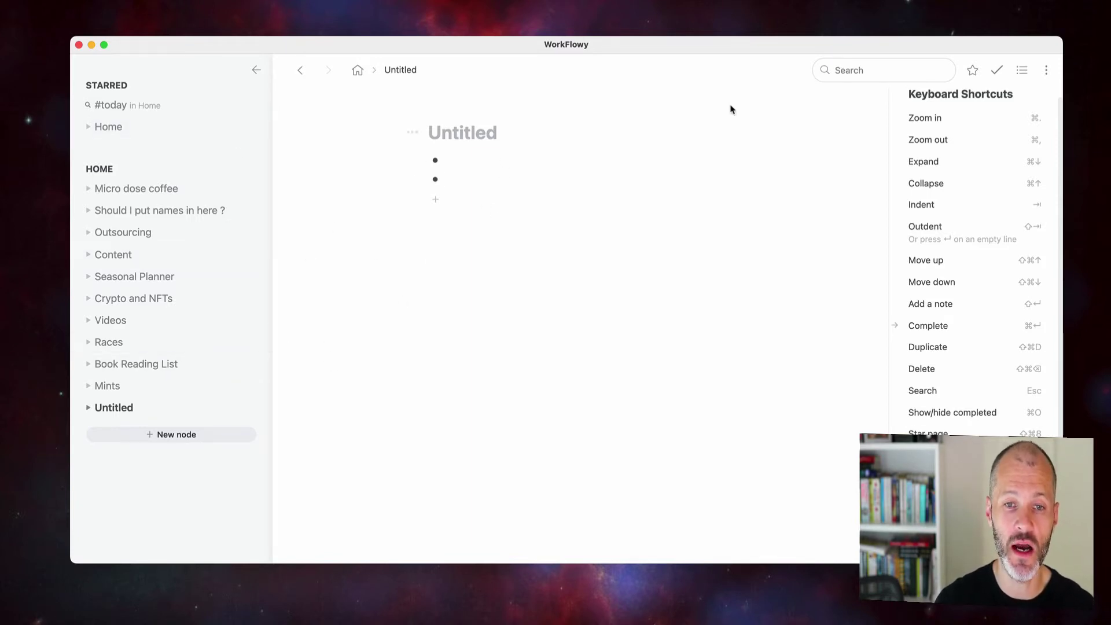
# Step: Create a new page titled 'What can you use Workflowy for?'
pyautogui.click(174, 437)
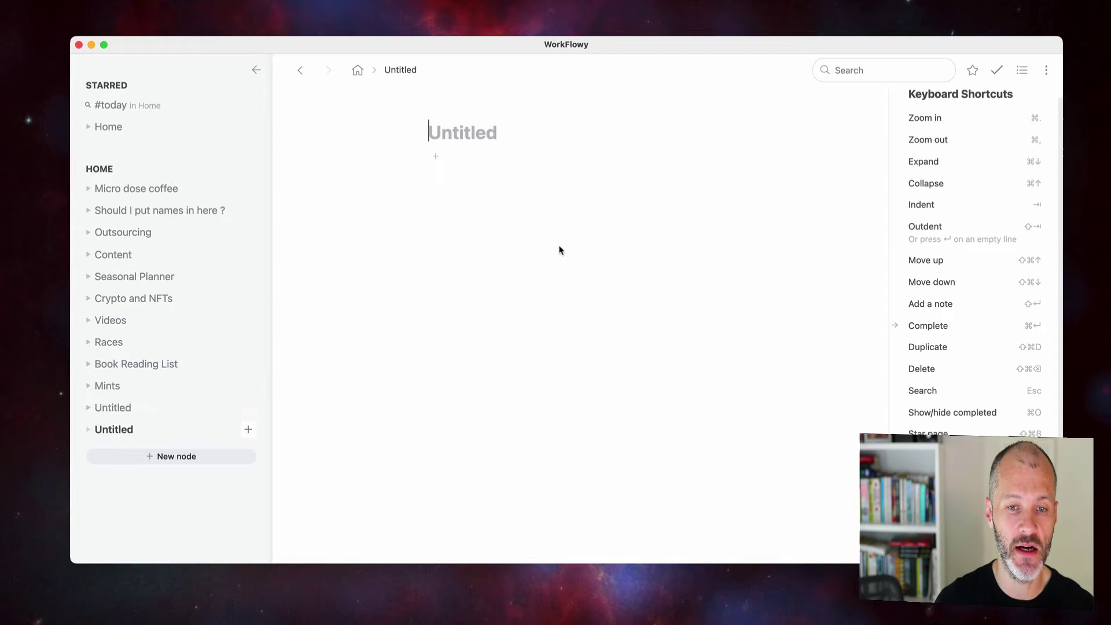
pyautogui.write('Wh')
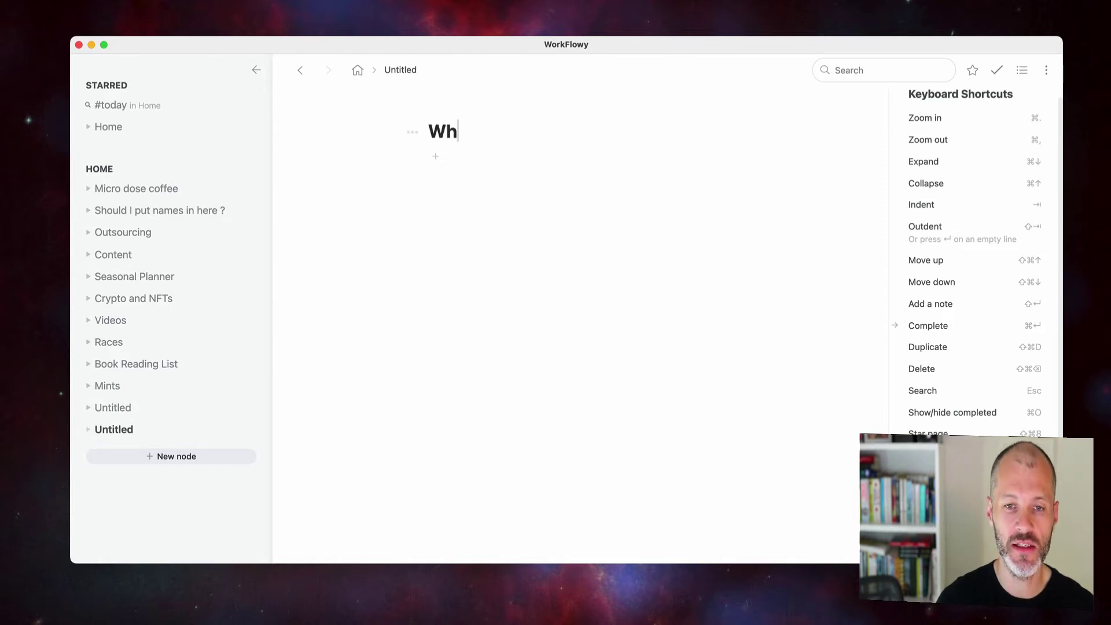
pyautogui.write('at can you u')
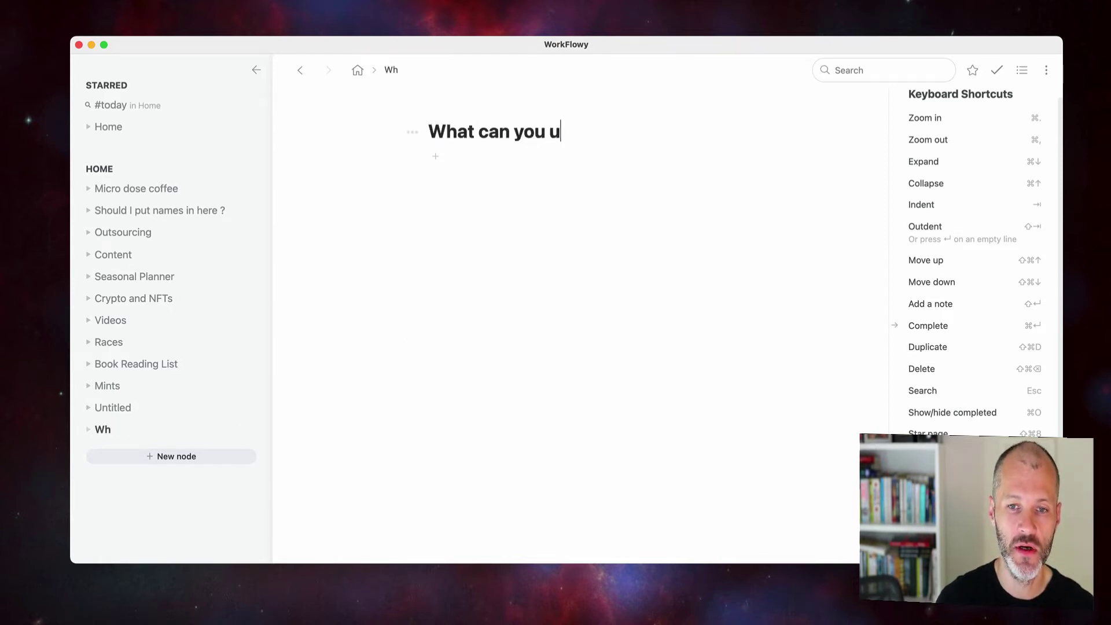
pyautogui.write('se Workf')
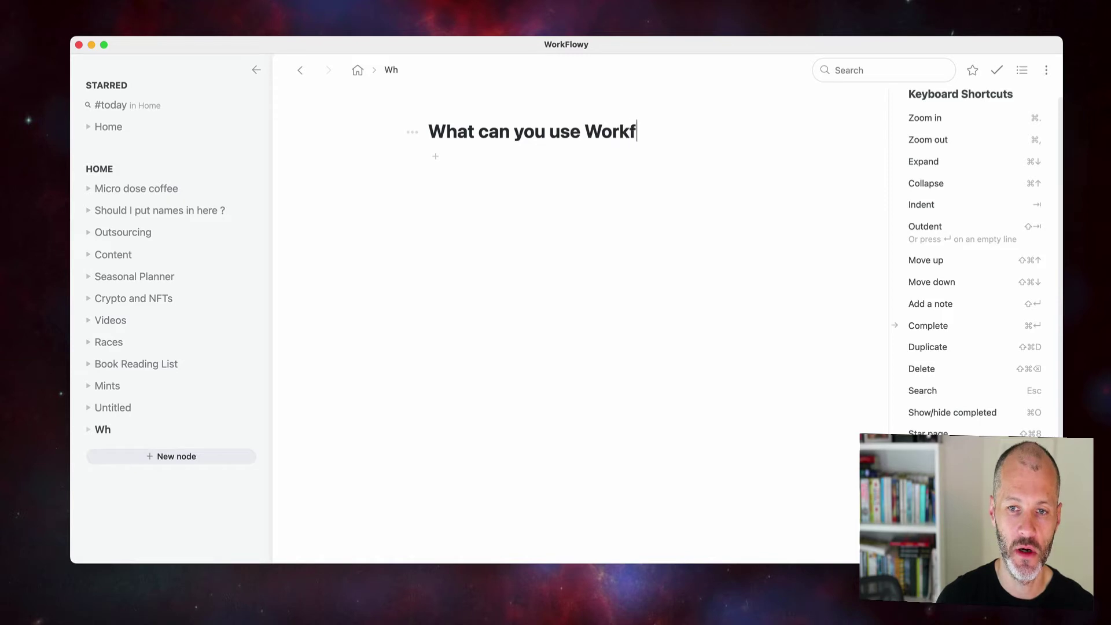
pyautogui.write('lowy for?')
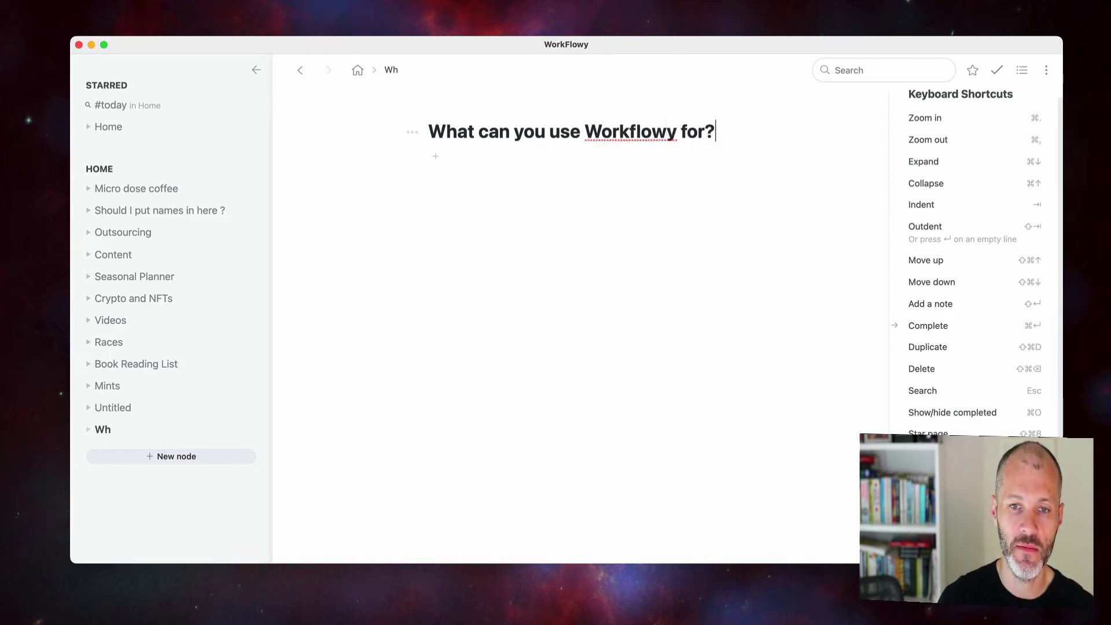
pyautogui.press('Return')
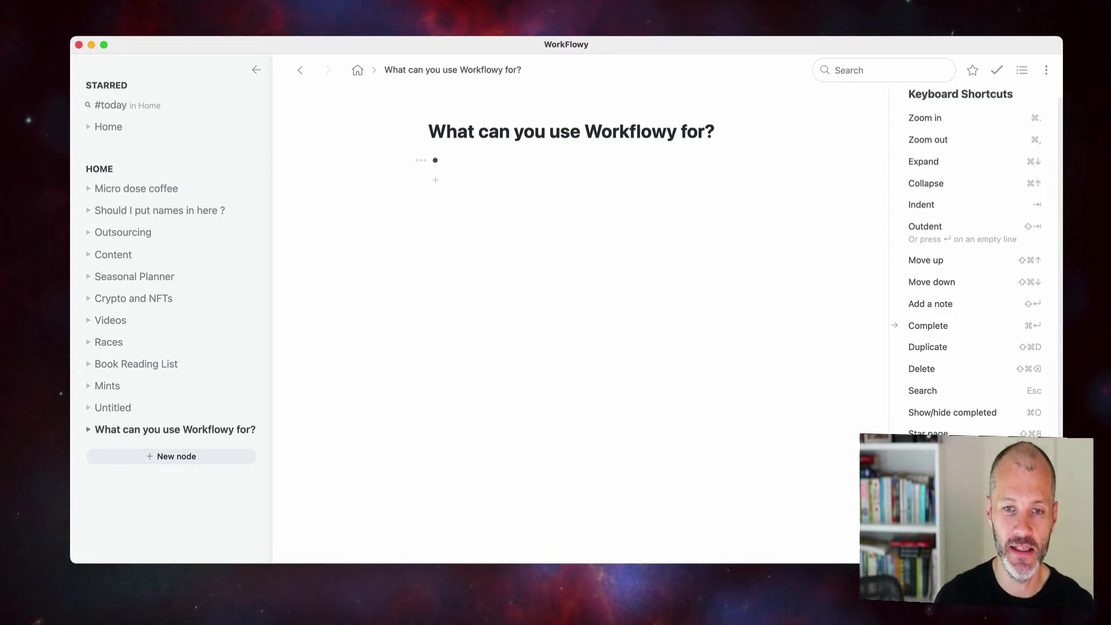
# Step: List meeting agendas, quick notes, article outlines, book chapter outlines and sharing ideas with others
pyautogui.write('meeti')
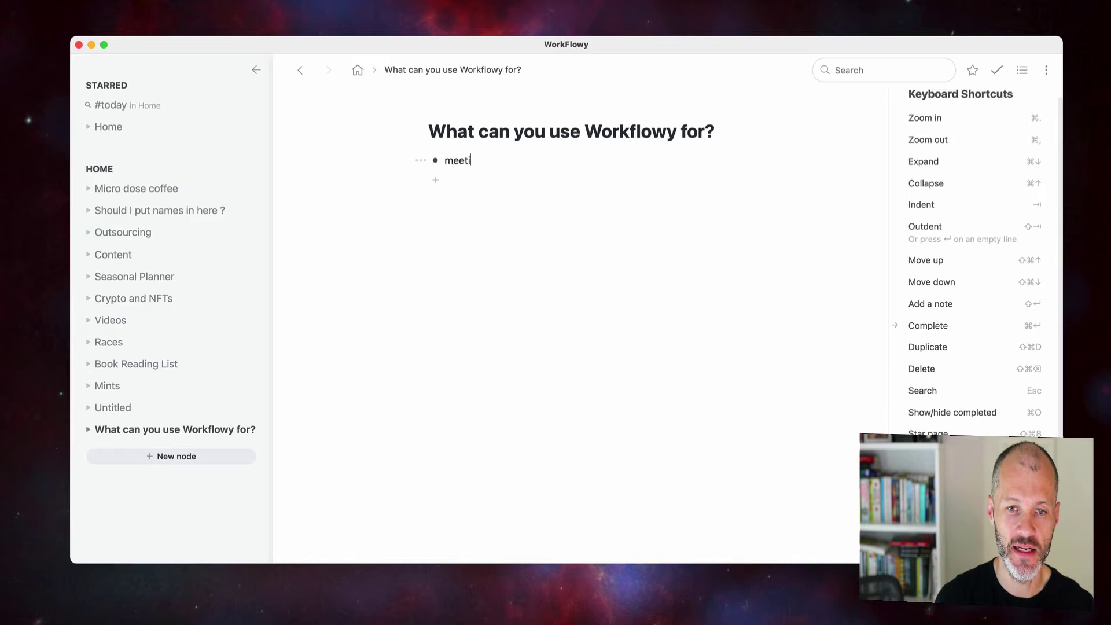
pyautogui.write('ng agendas ')
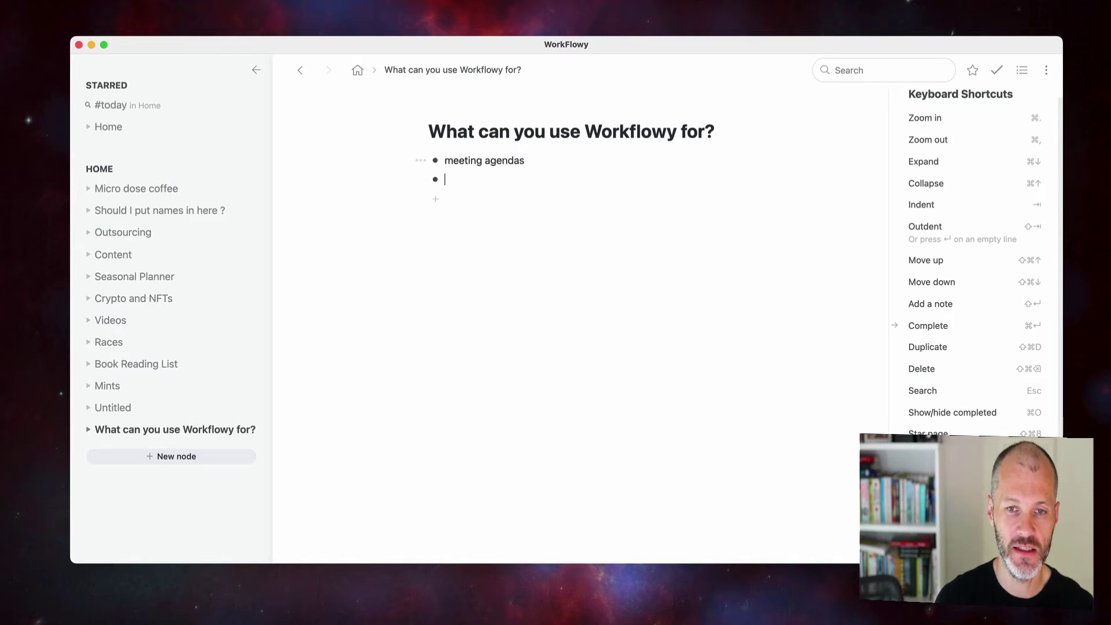
pyautogui.write('quick notes ')
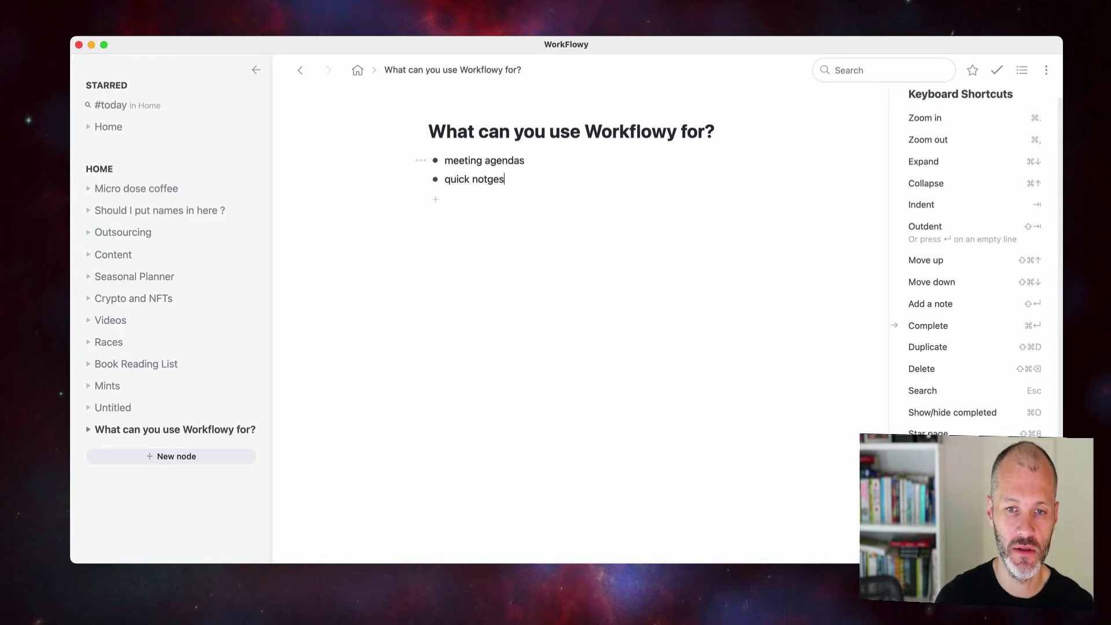
pyautogui.write('article out')
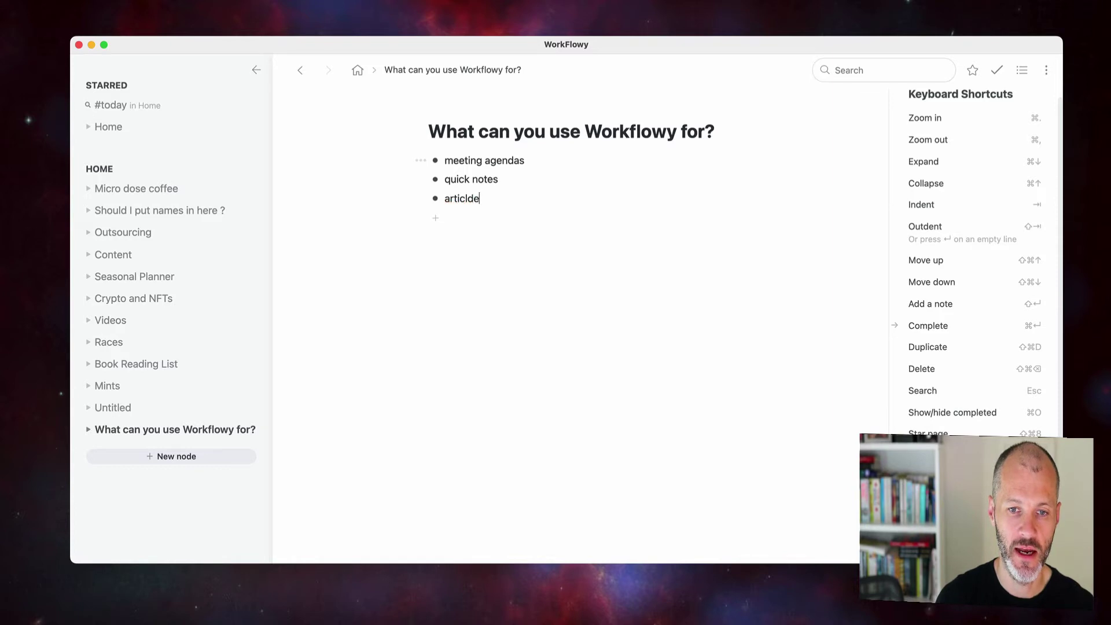
pyautogui.write('lines')
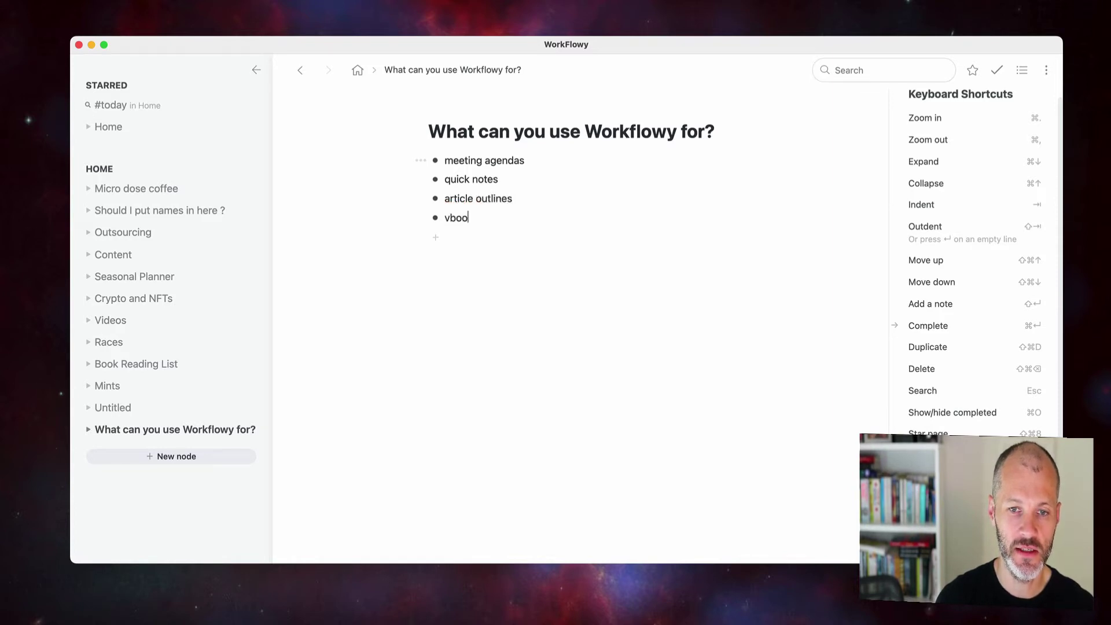
pyautogui.press('BackSpace')
pyautogui.press('BackSpace')
pyautogui.press('BackSpace')
pyautogui.press('BackSpace')
pyautogui.write('book chapter ')
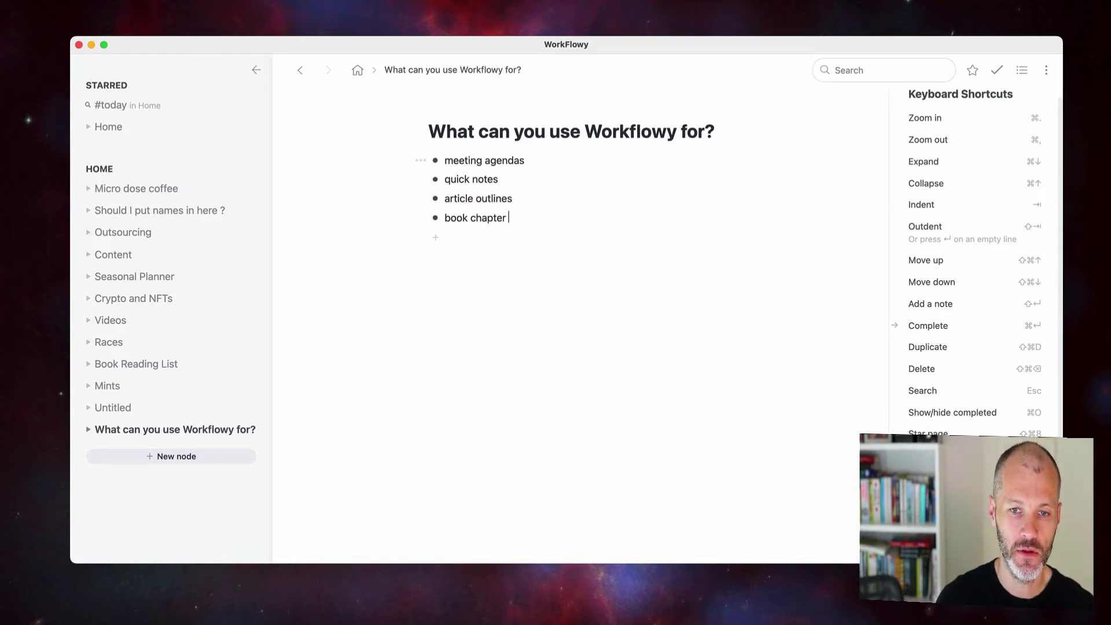
pyautogui.write('outlines')
pyautogui.press('Return')
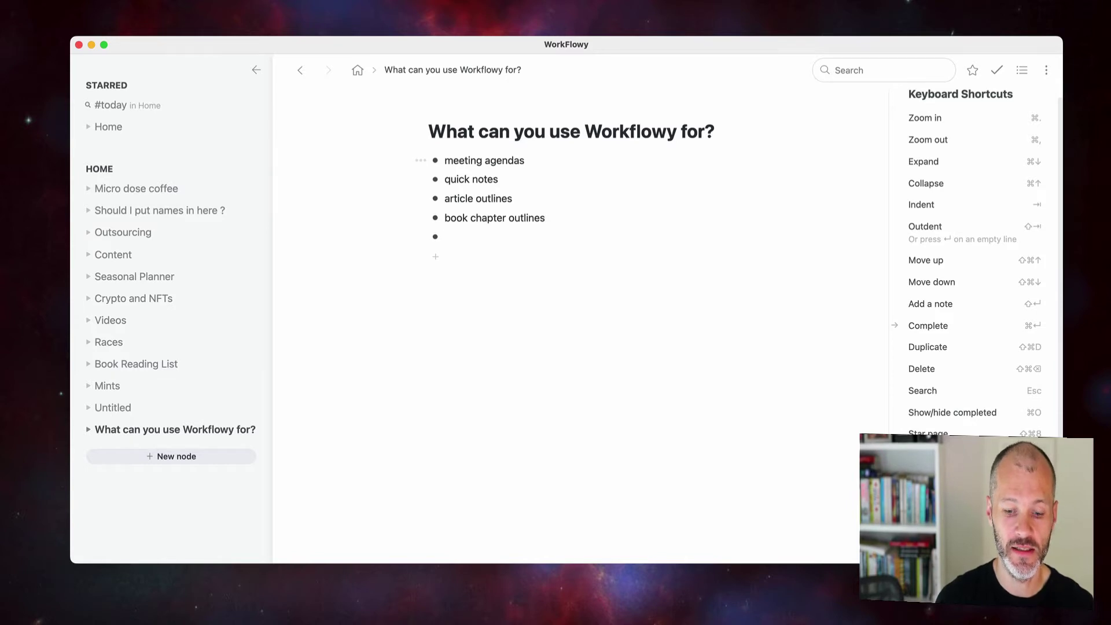
pyautogui.write('for cal')
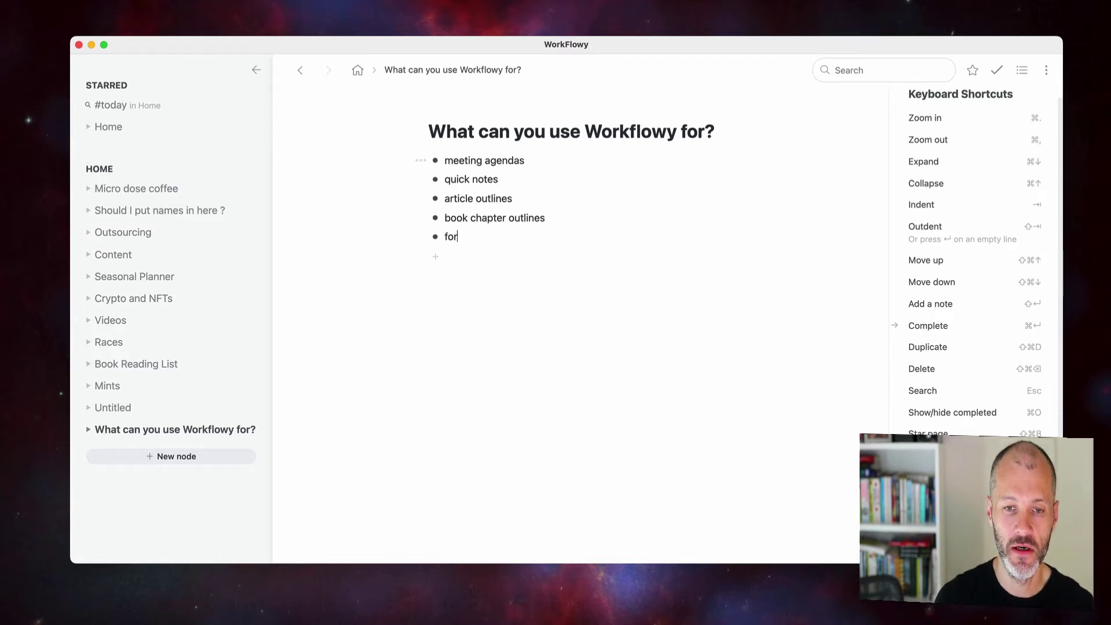
pyautogui.press('BackSpace')
pyautogui.press('BackSpace')
pyautogui.press('BackSpace')
pyautogui.write('sharin')
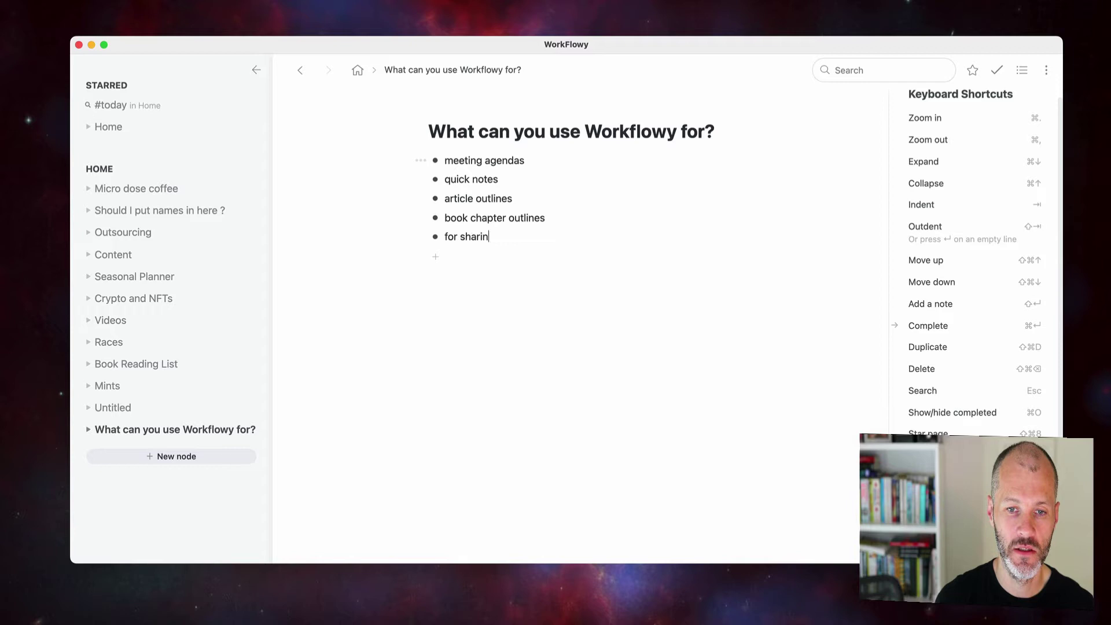
pyautogui.write('g ideas with others')
pyautogui.press('Return')
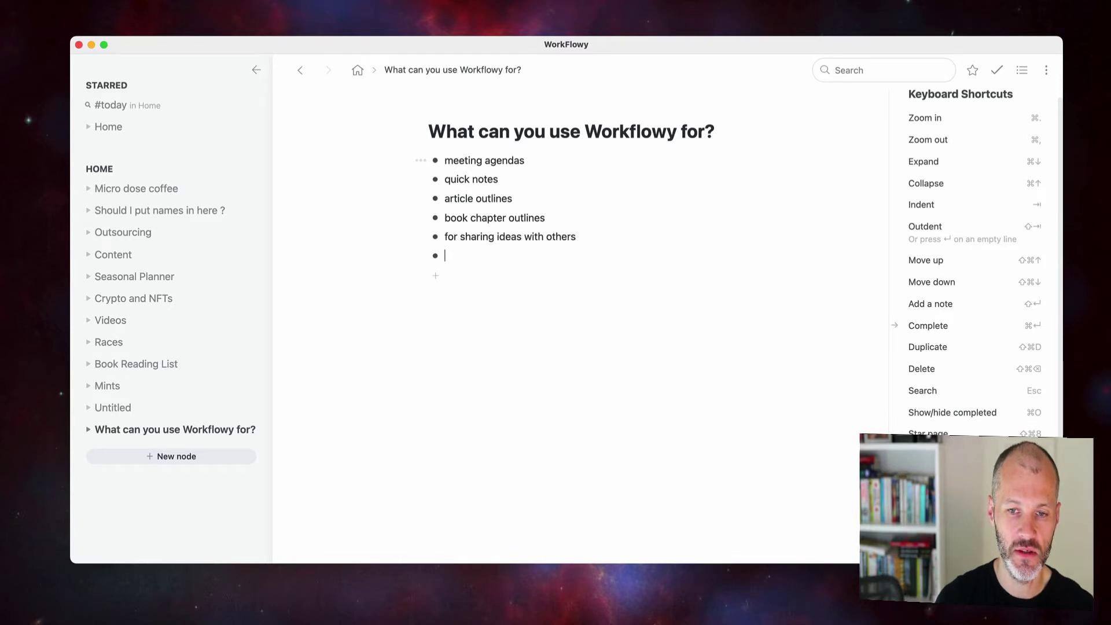
# Step: Add brainstorming, shopping lists, packing lists, to do lists and '... anything that's a list!'
pyautogui.write('brainstormings')
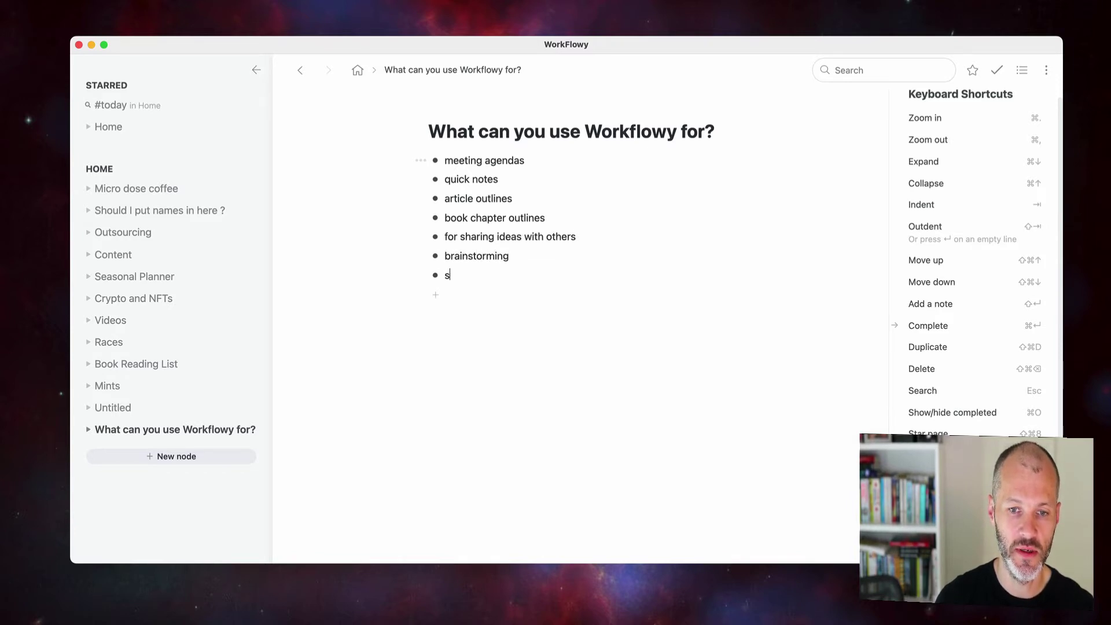
pyautogui.write('hiqi')
pyautogui.press('BackSpace')
pyautogui.press('BackSpace')
pyautogui.write('o')
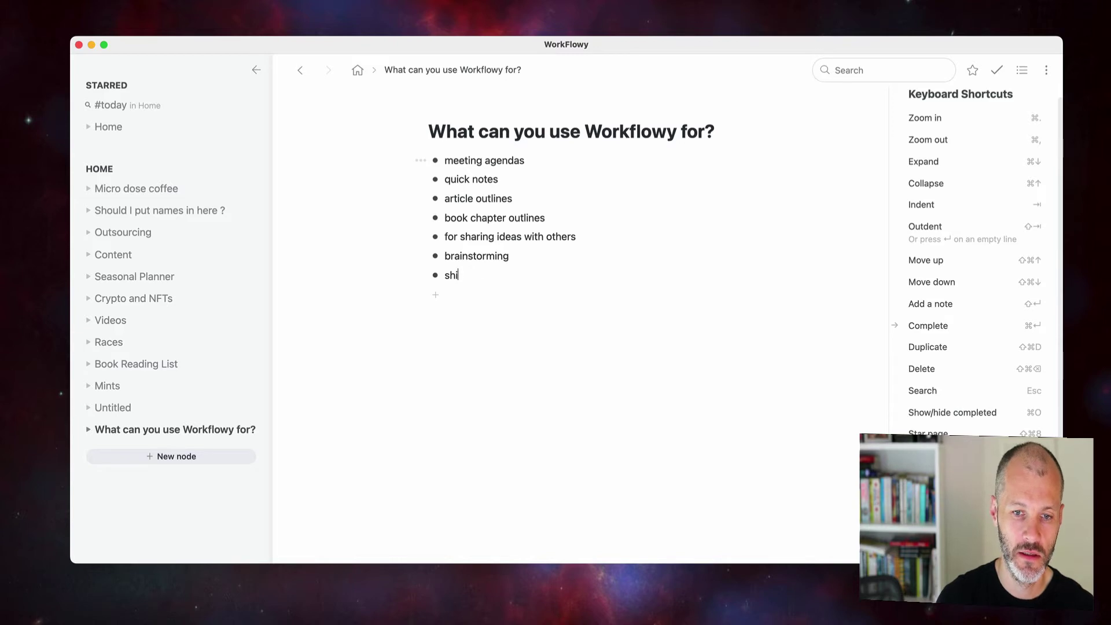
pyautogui.write('opping l')
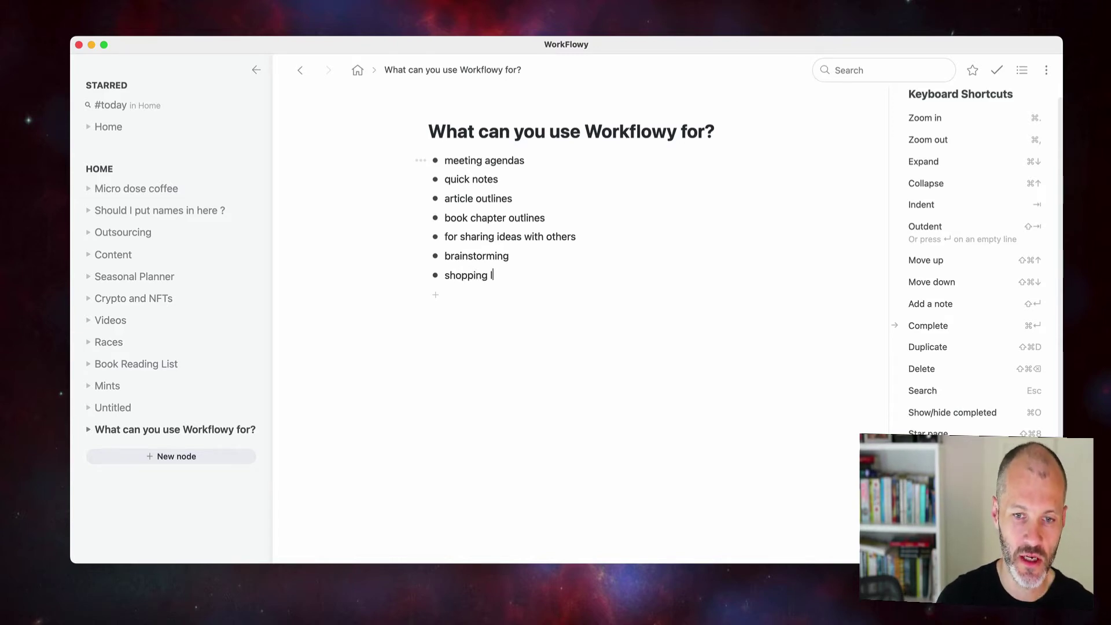
pyautogui.write('ists')
pyautogui.press('Return')
pyautogui.write('pac')
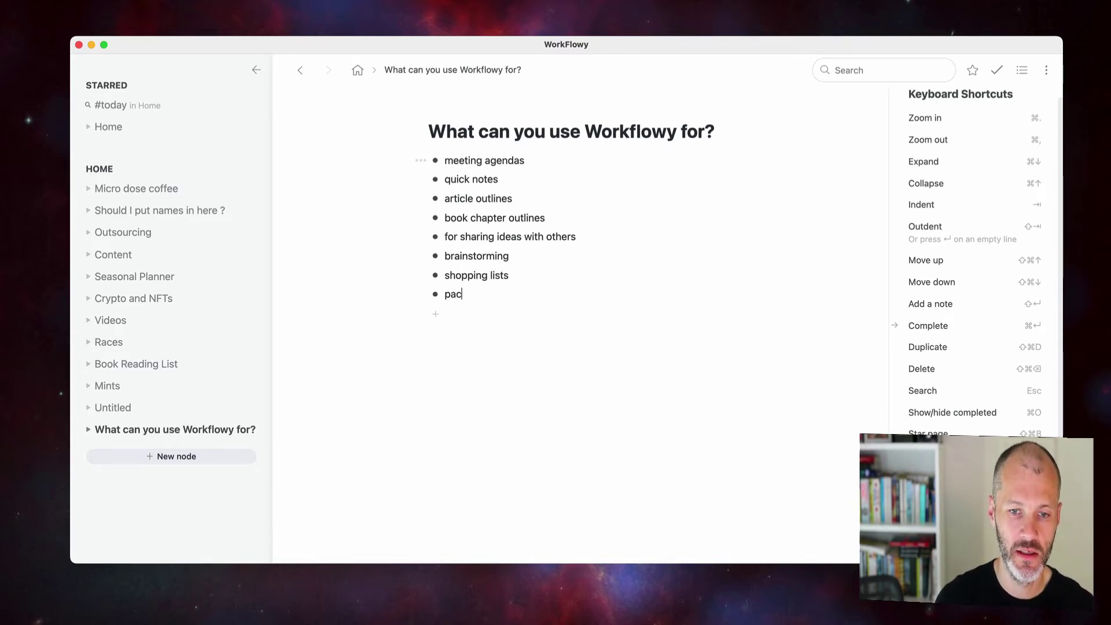
pyautogui.write('king lists')
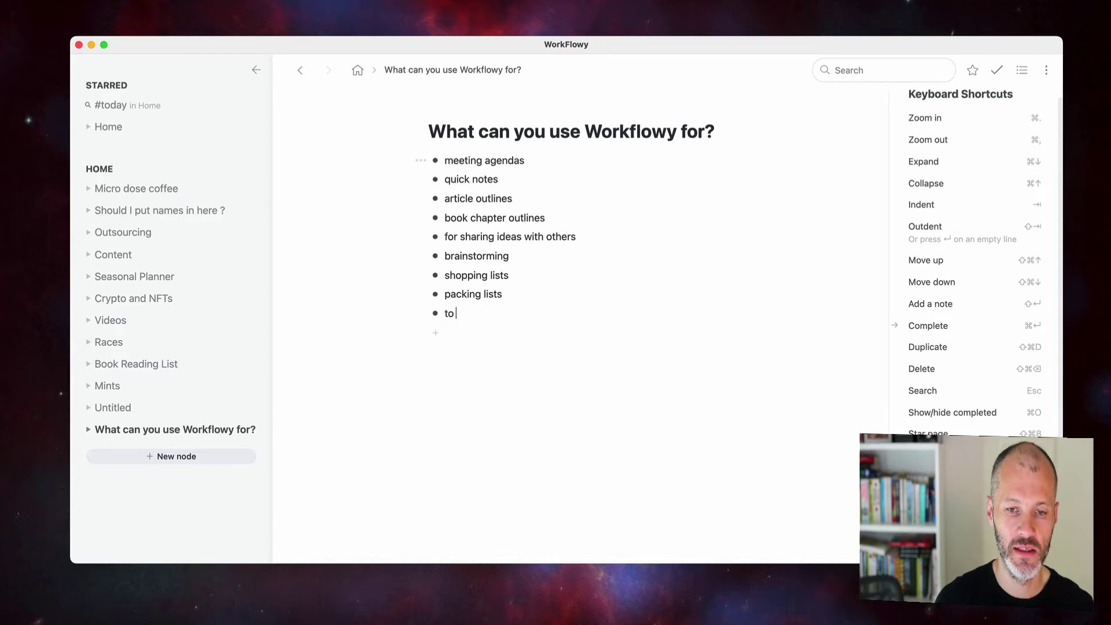
pyautogui.write('do lists')
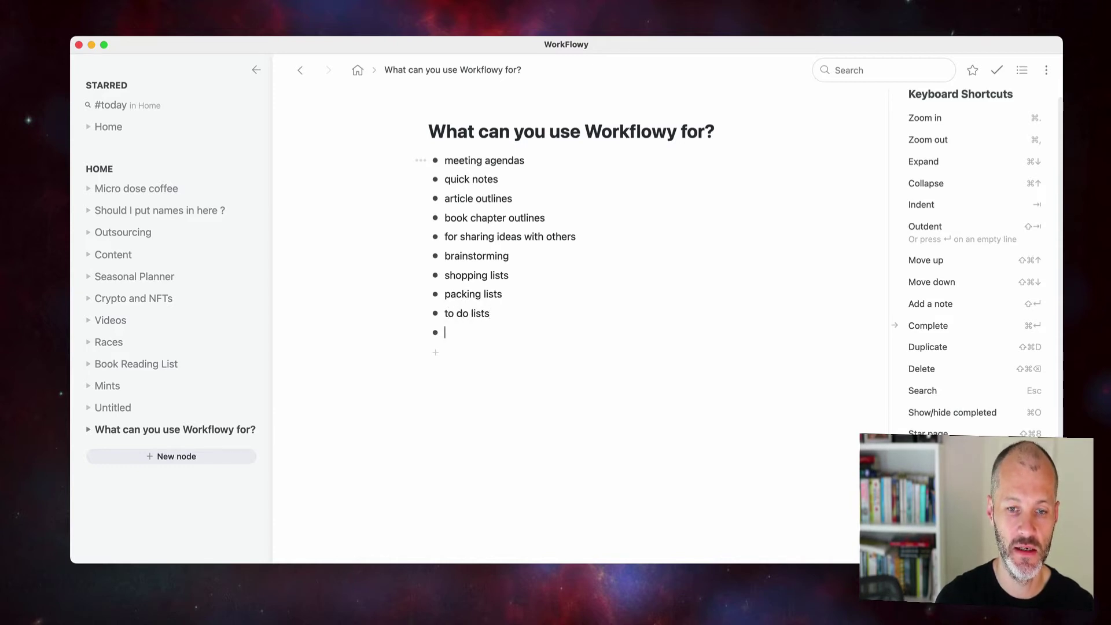
pyautogui.write('... anything that')
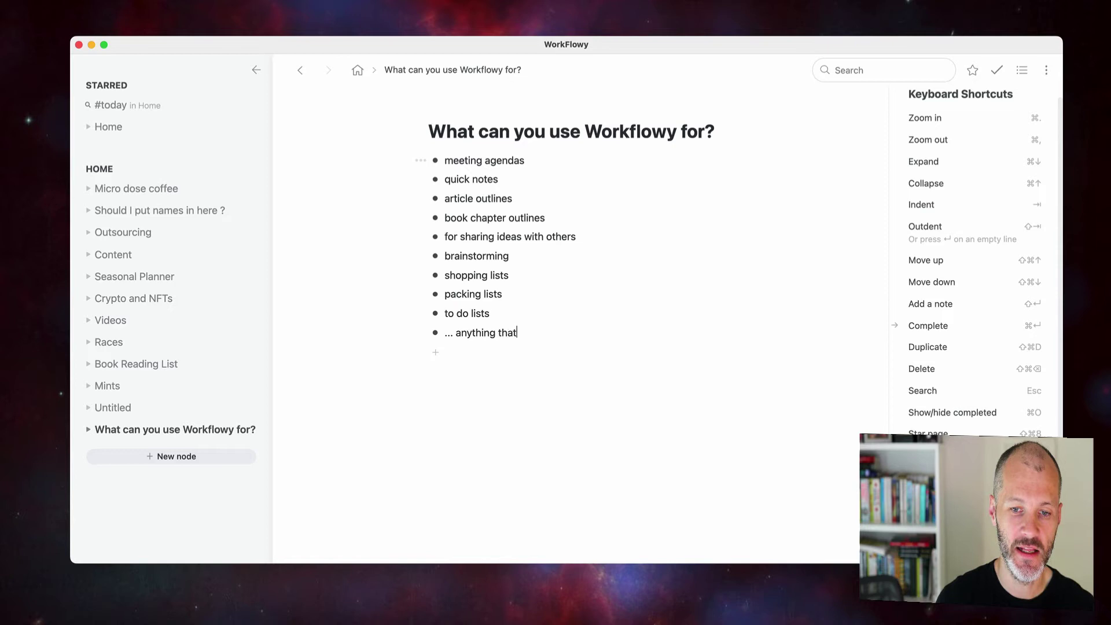
pyautogui.write("'s a list!")
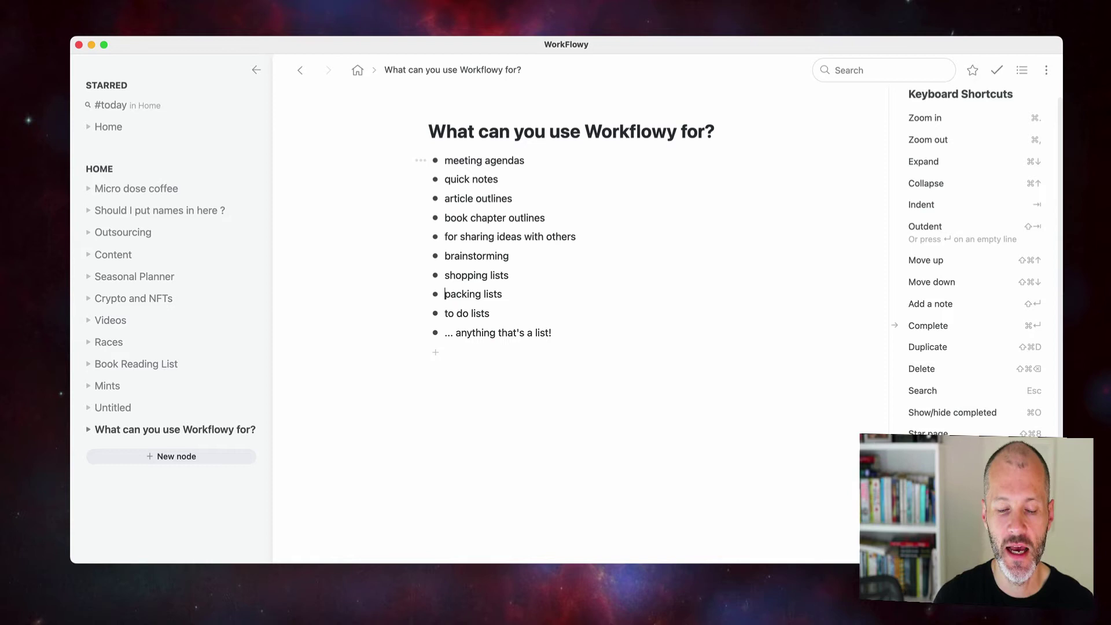
# Step: Zoom into packing lists and add toothbrush, trousers, jumper, bag, charger, cables and phone
pyautogui.press('super+period')
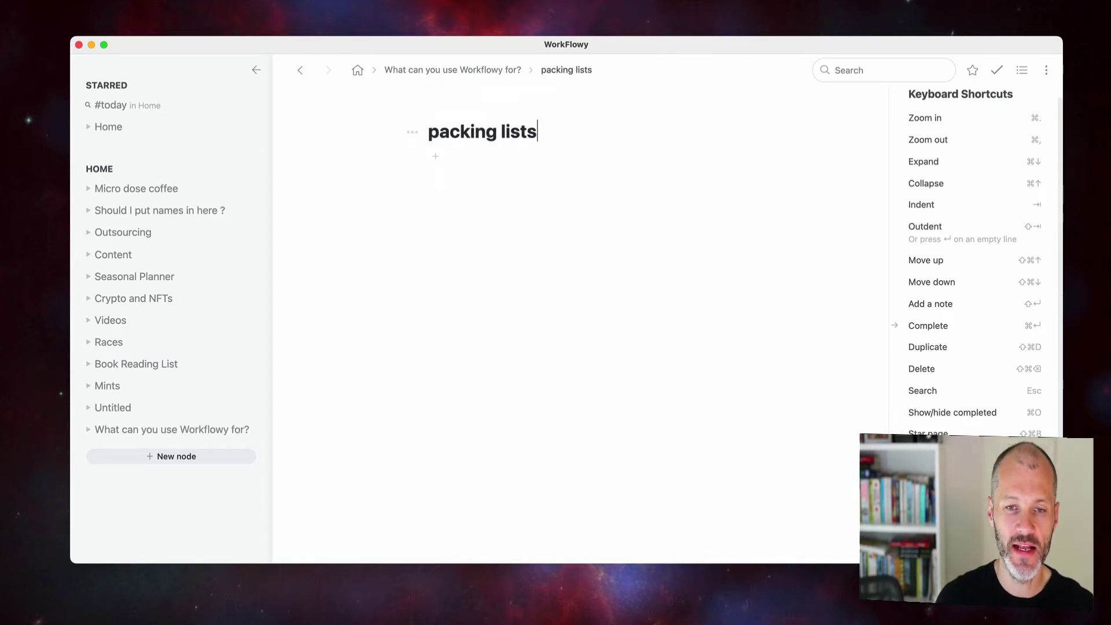
pyautogui.press('Return')
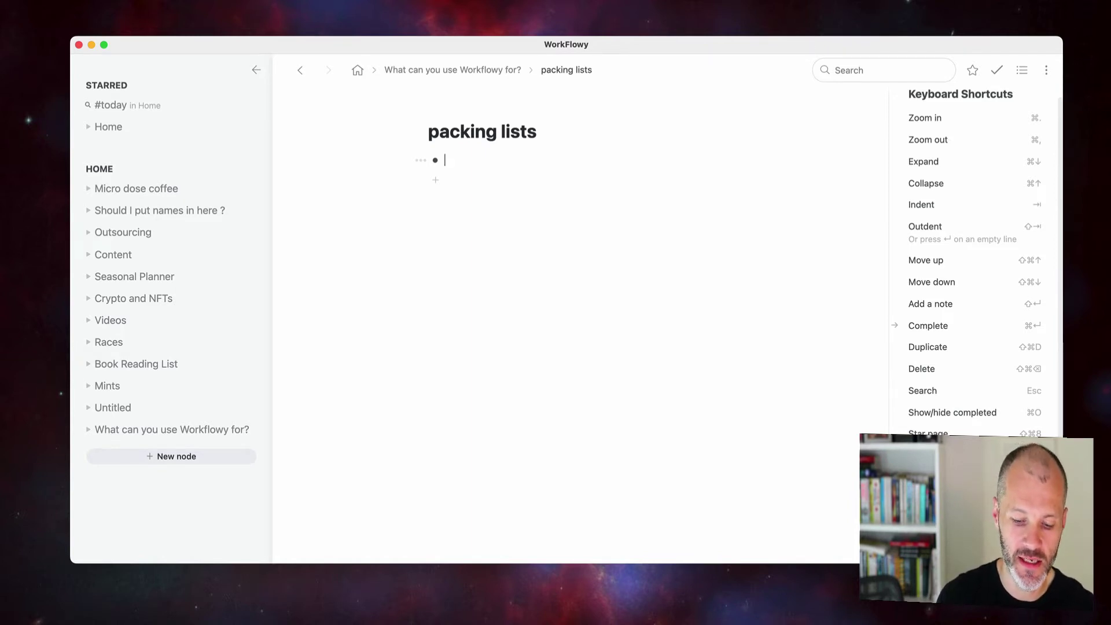
pyautogui.write('toothbrush')
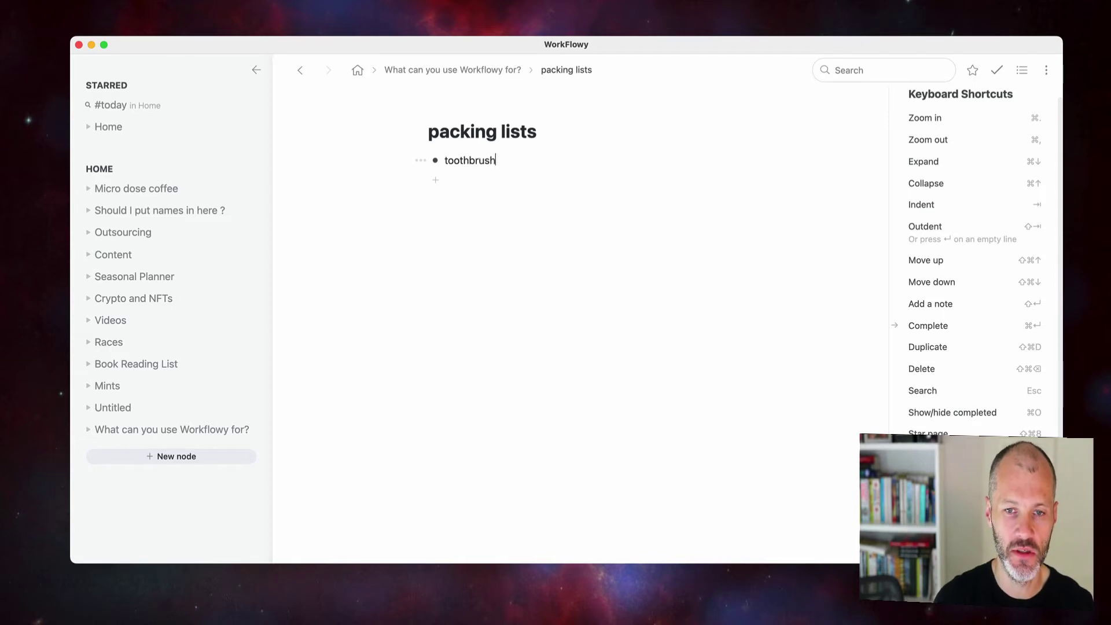
pyautogui.press('Return')
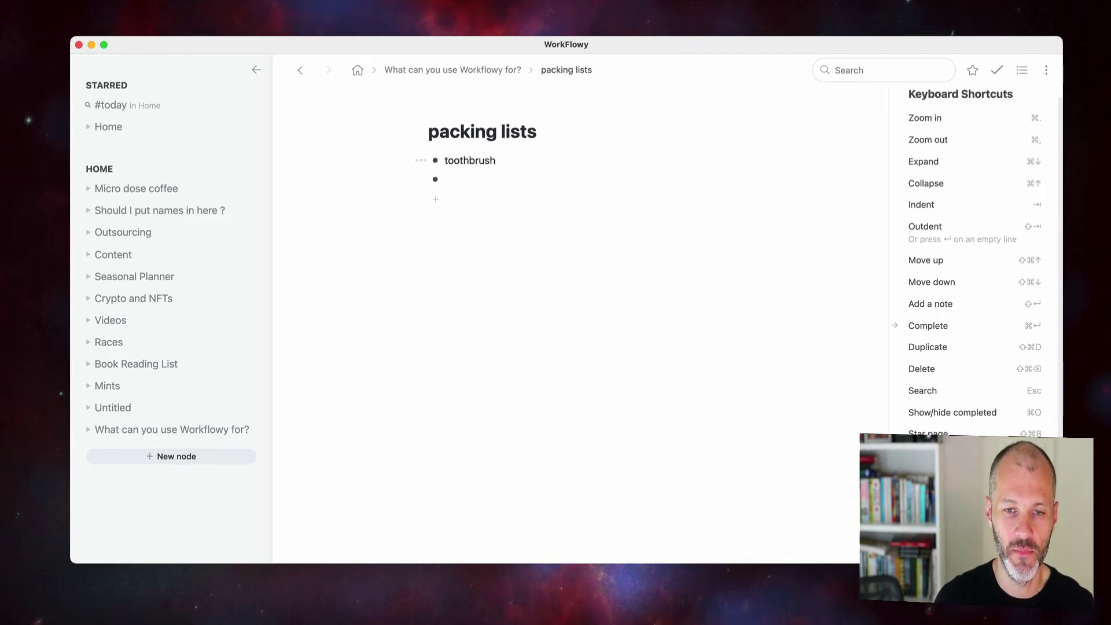
pyautogui.write('trousers')
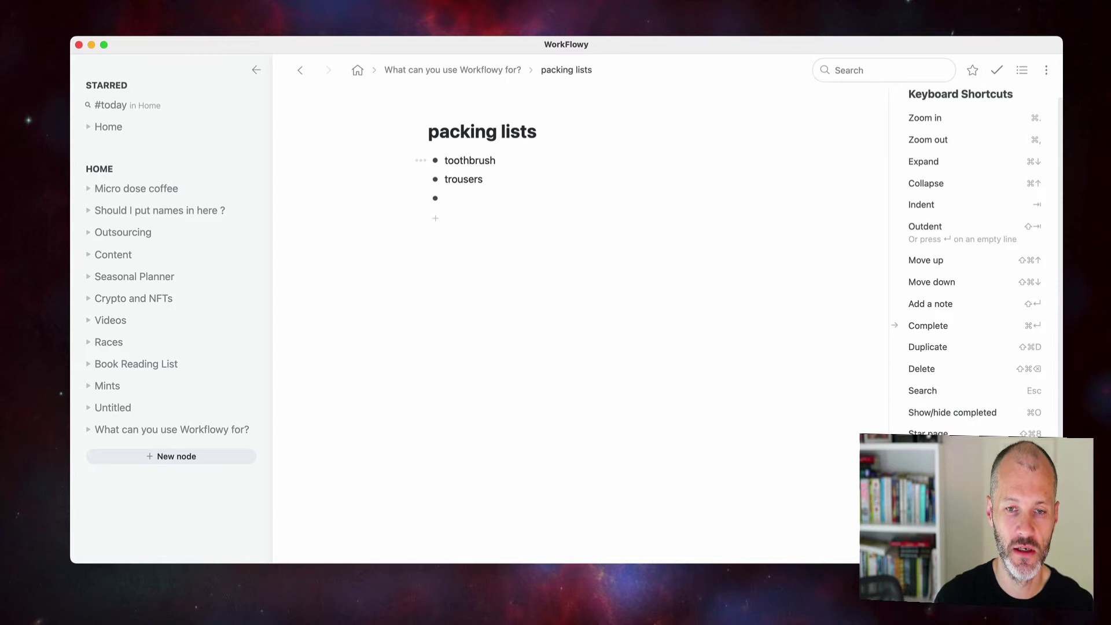
pyautogui.write('jumper')
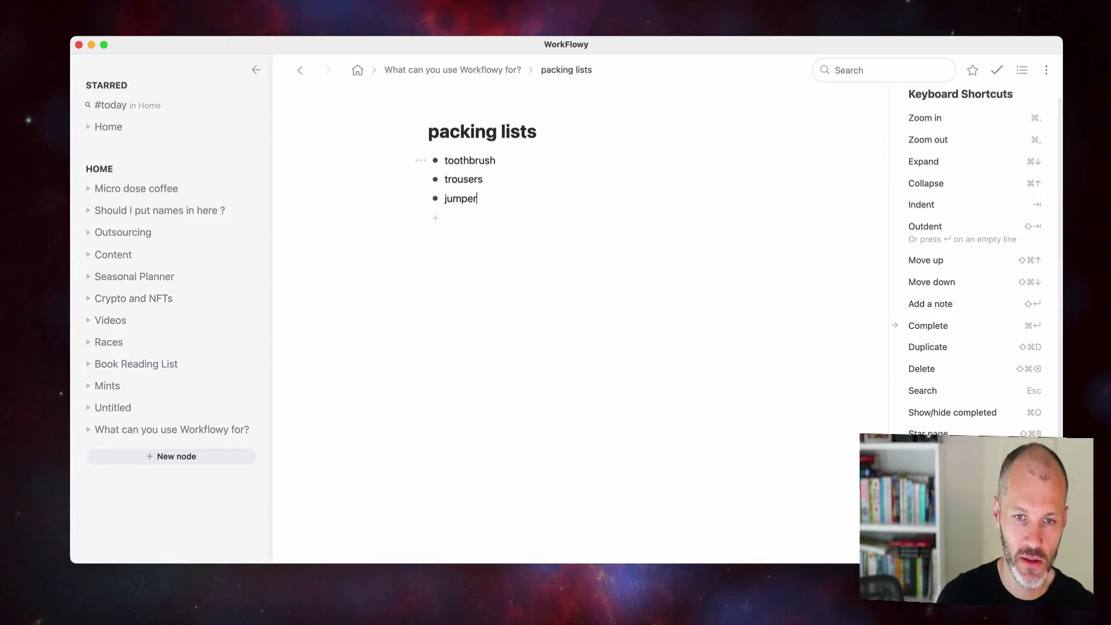
pyautogui.press('Return')
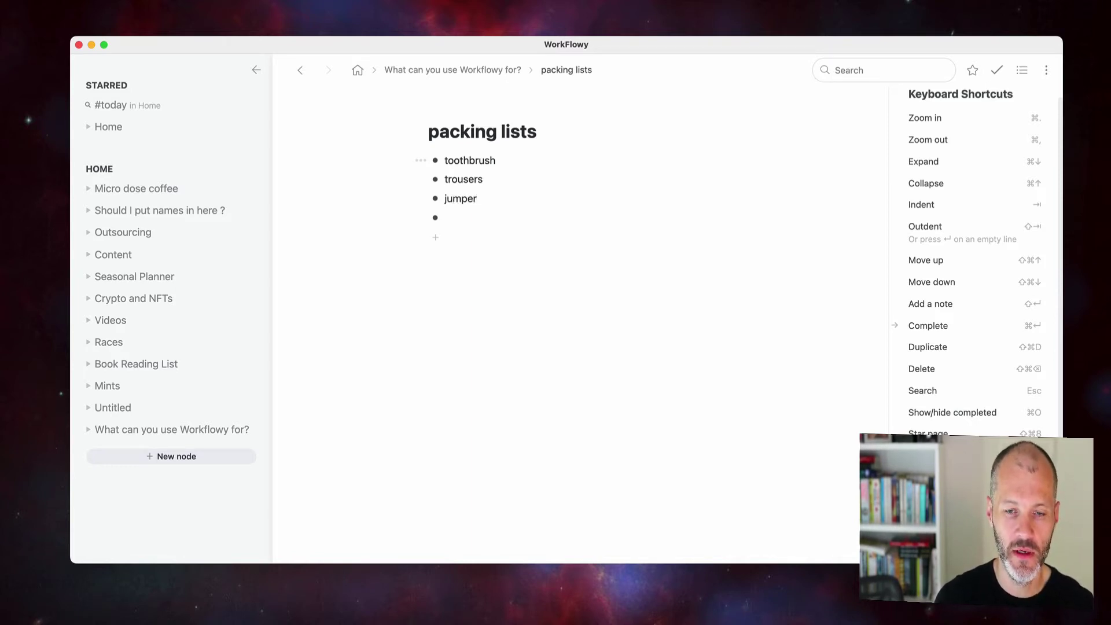
pyautogui.write('bag')
pyautogui.press('Return')
pyautogui.write('charg')
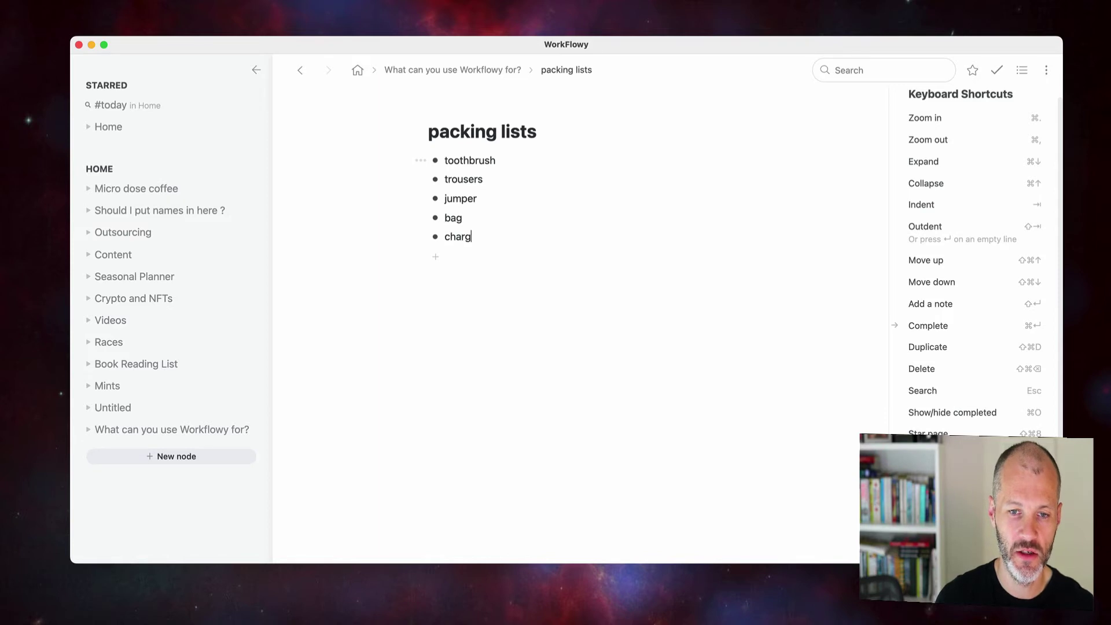
pyautogui.write('er cables')
pyautogui.press('Return')
pyautogui.write('phone')
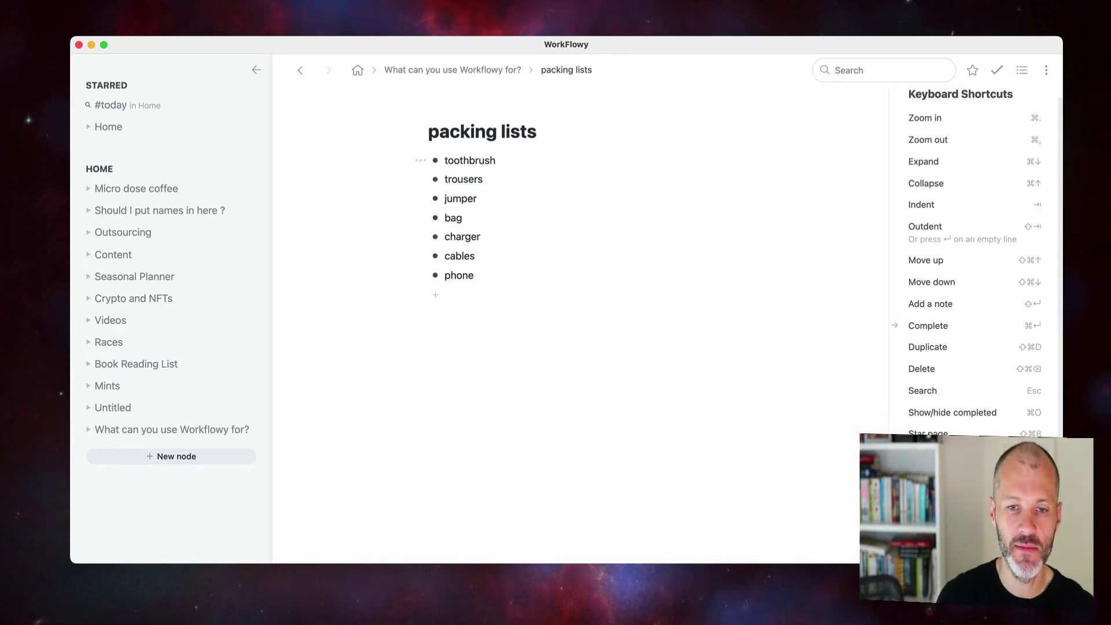
pyautogui.press('super+comma')
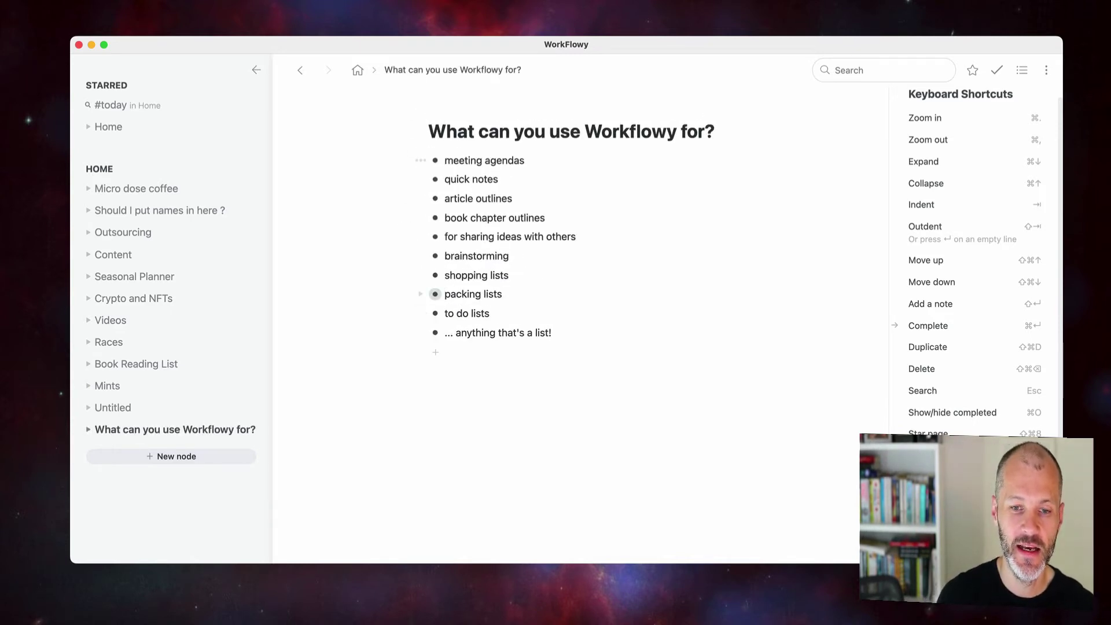
pyautogui.hotkey('shift', 'Down')
pyautogui.hotkey('shift', 'Down')
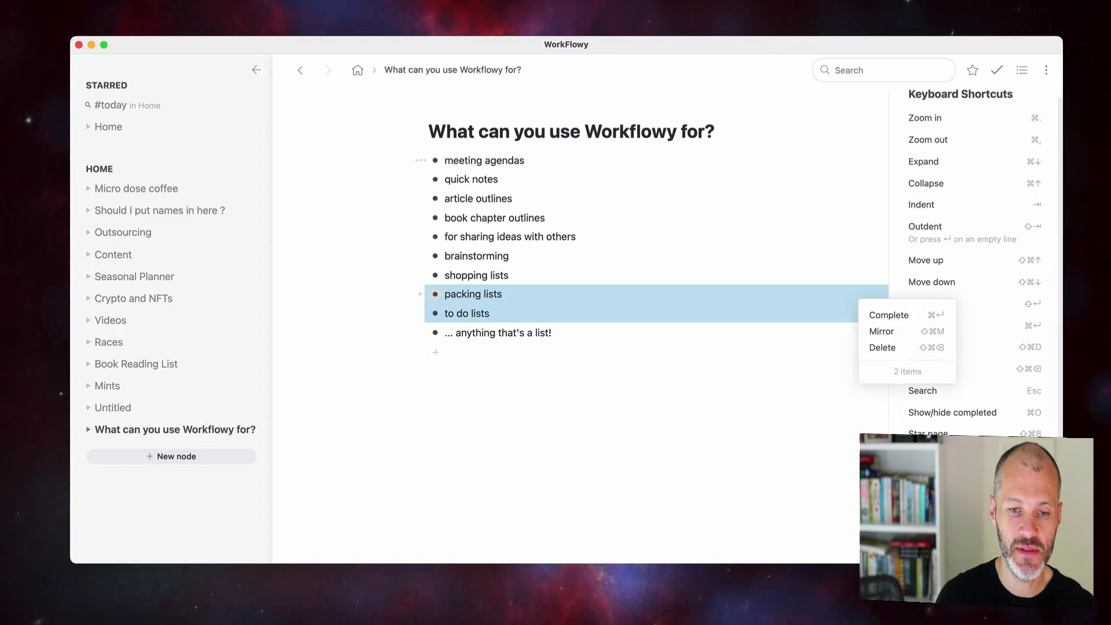
pyautogui.press('Escape')
pyautogui.press('shift+super+Down')
pyautogui.press('shift+super+Up')
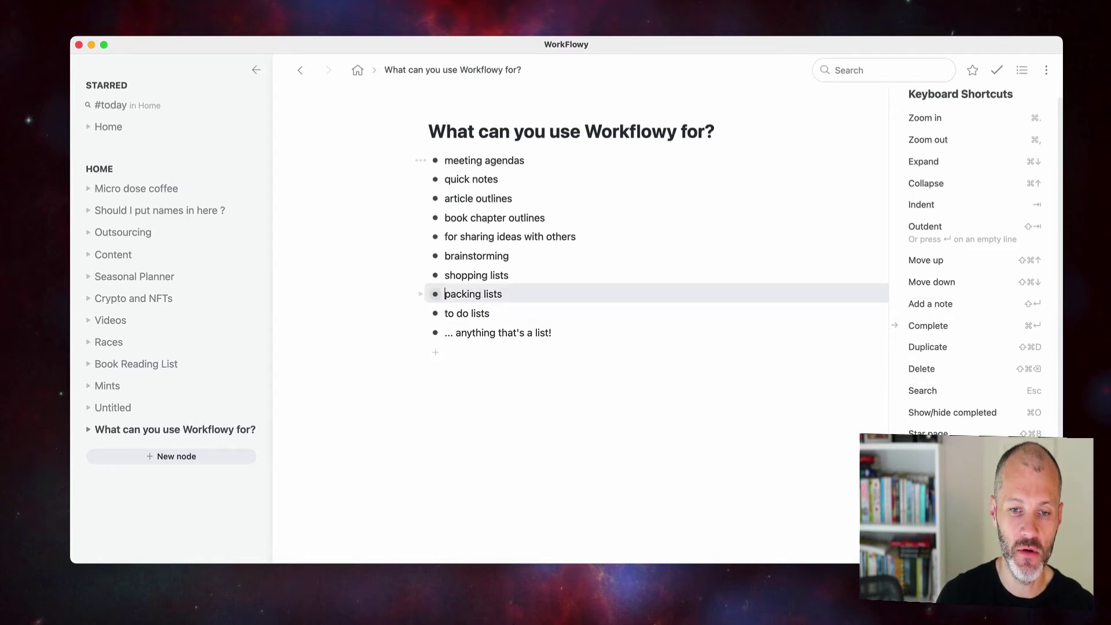
pyautogui.press('super+Down')
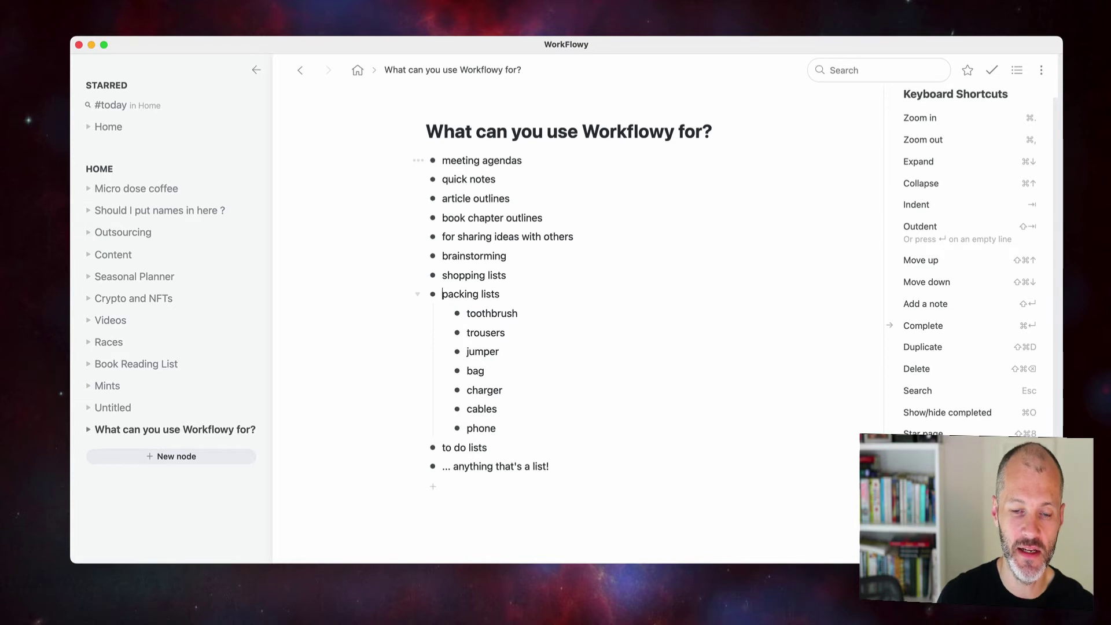
pyautogui.press('super+Up')
pyautogui.press('super+Down')
pyautogui.press('super+Up')
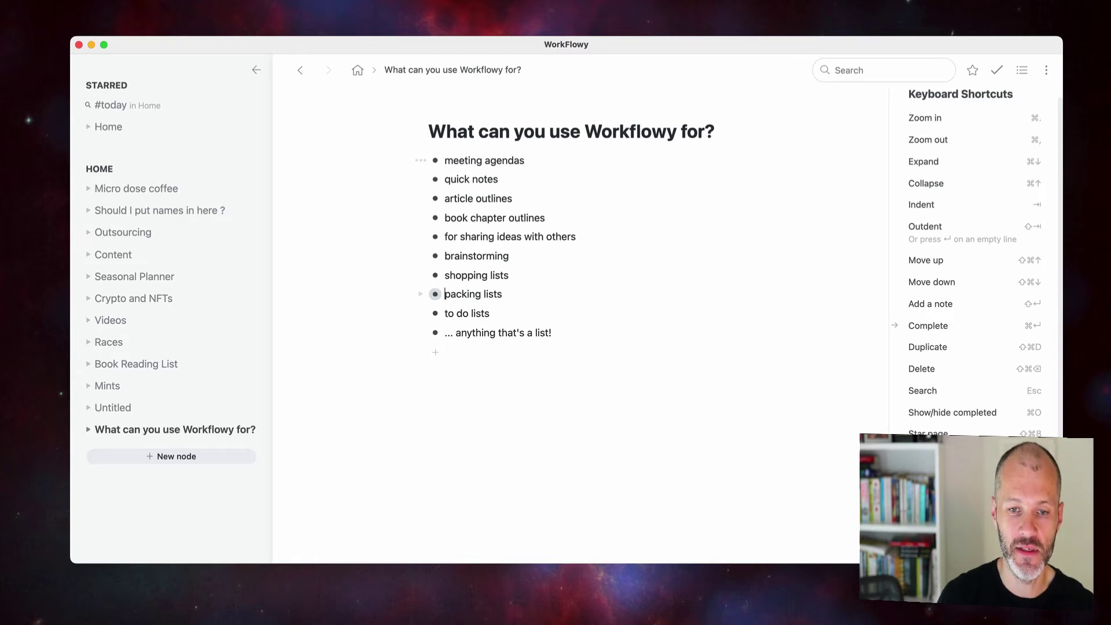
pyautogui.press('Tab')
pyautogui.hotkey('shift', 'Tab')
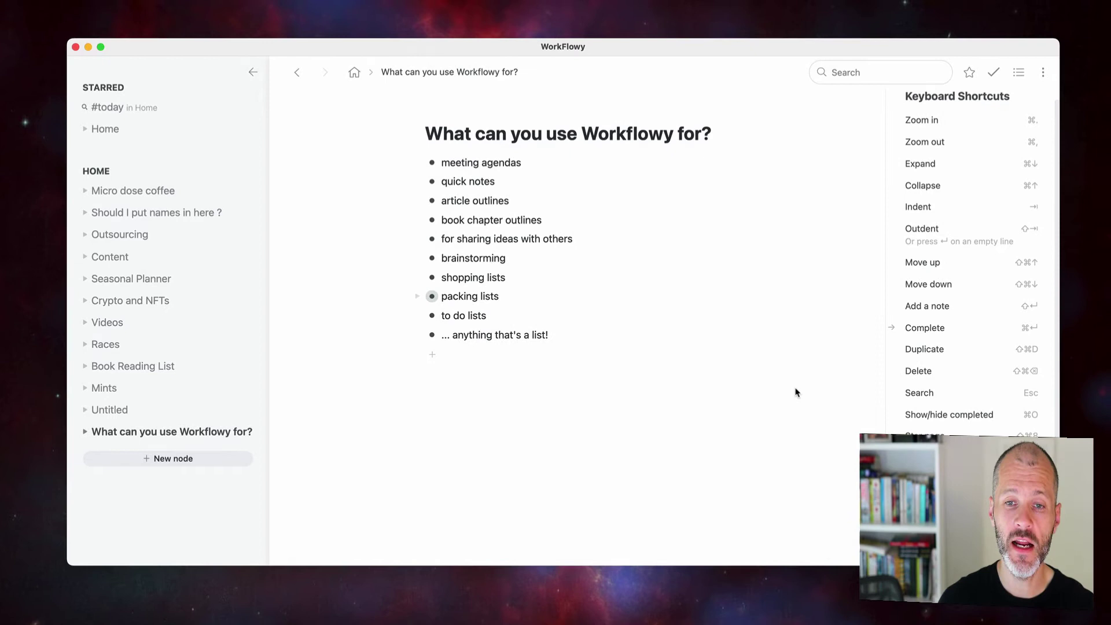
# Step: Add an 'articles' item, zoom into it, and start a 'Workflowly review' bullet
pyautogui.press('Return')
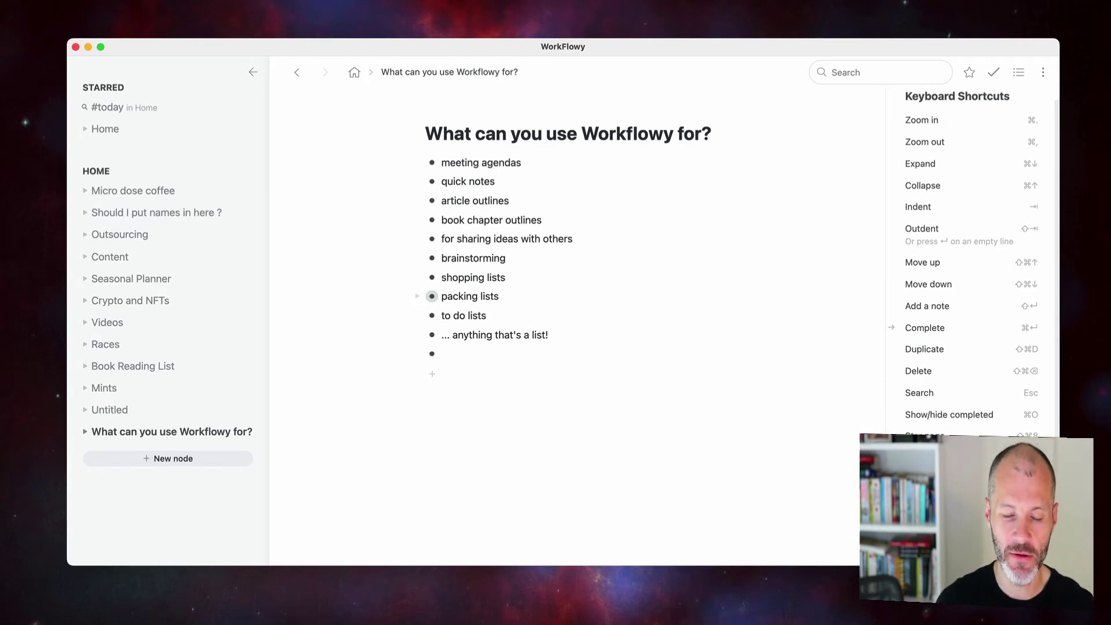
pyautogui.write('articles')
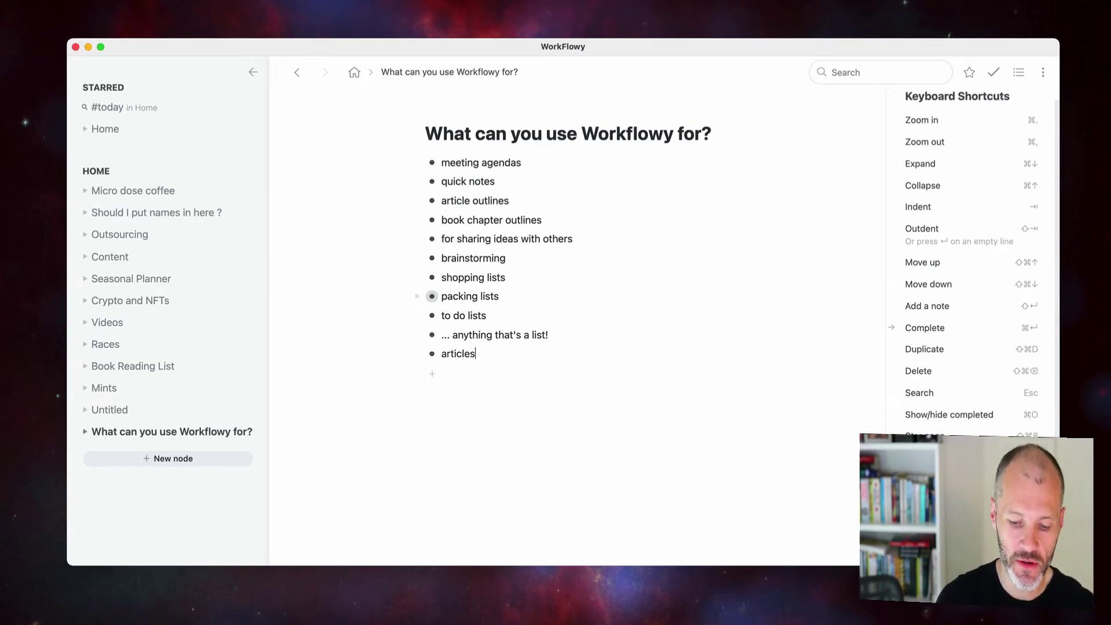
pyautogui.press('super+period')
pyautogui.press('Return')
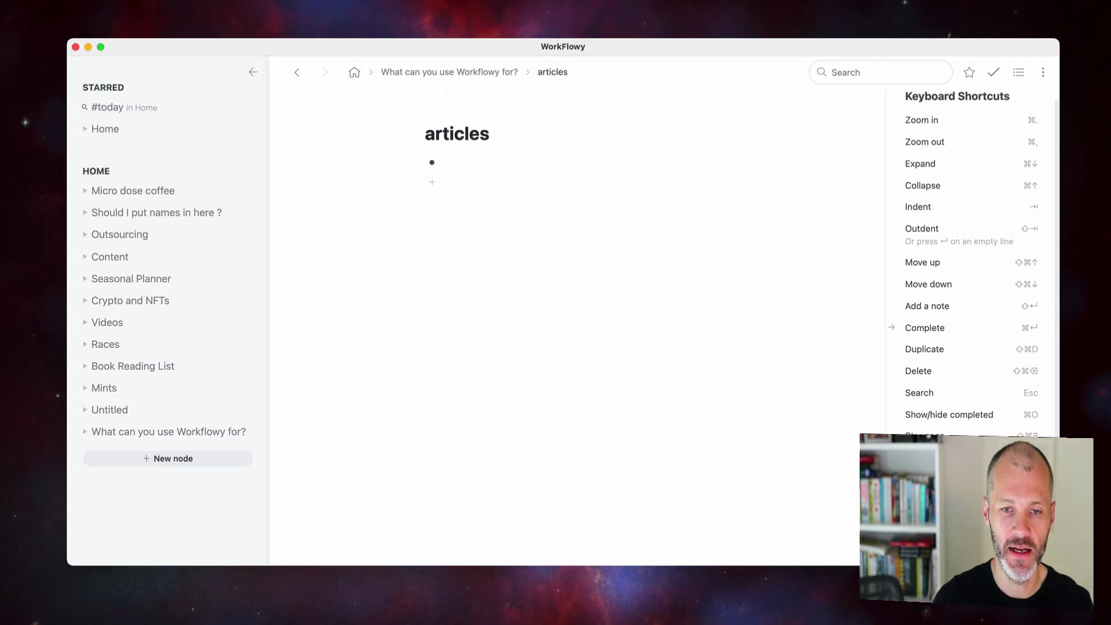
pyautogui.write('Workflowly review')
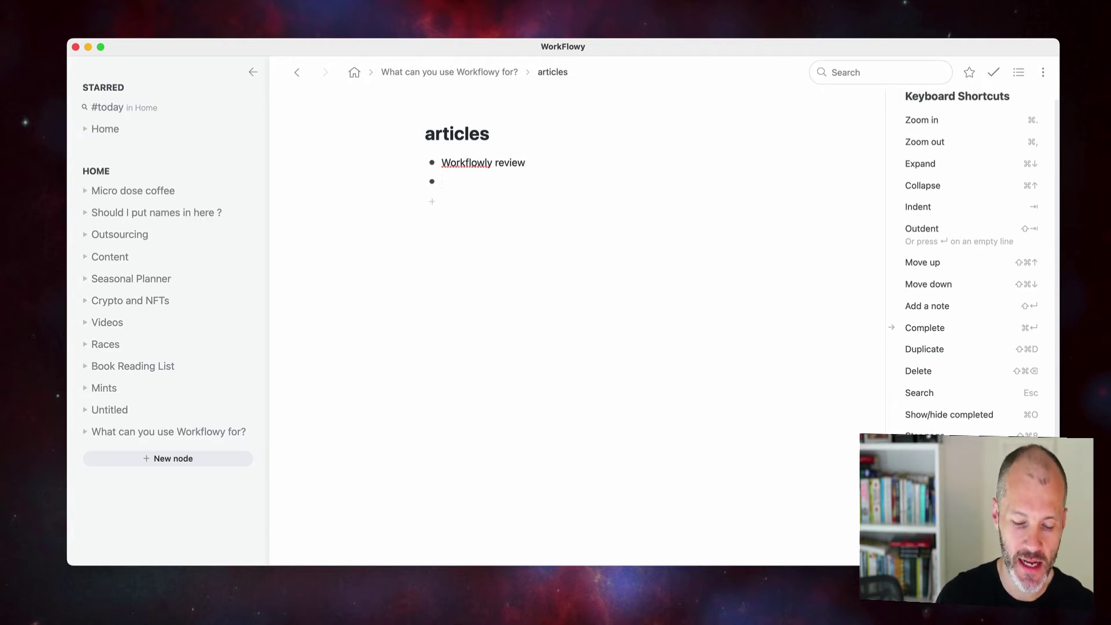
# Step: Indent sections Introduction, what is workflowly, who created it, pricing and who is it for
pyautogui.press('Tab')
pyautogui.write('Introduction')
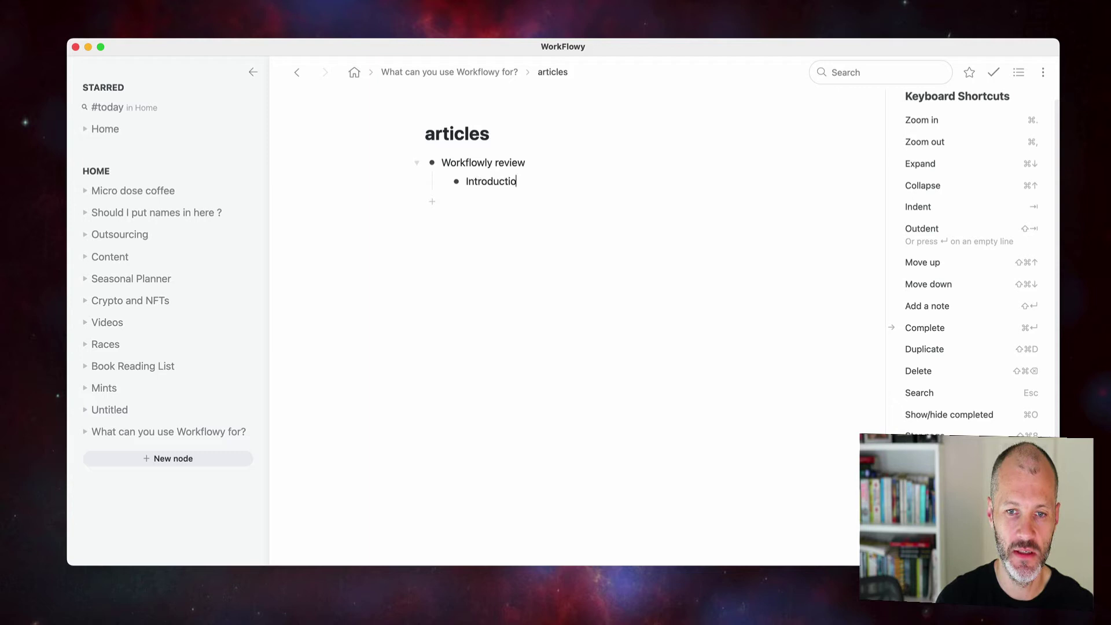
pyautogui.press('Return')
pyautogui.write('what is workflowl')
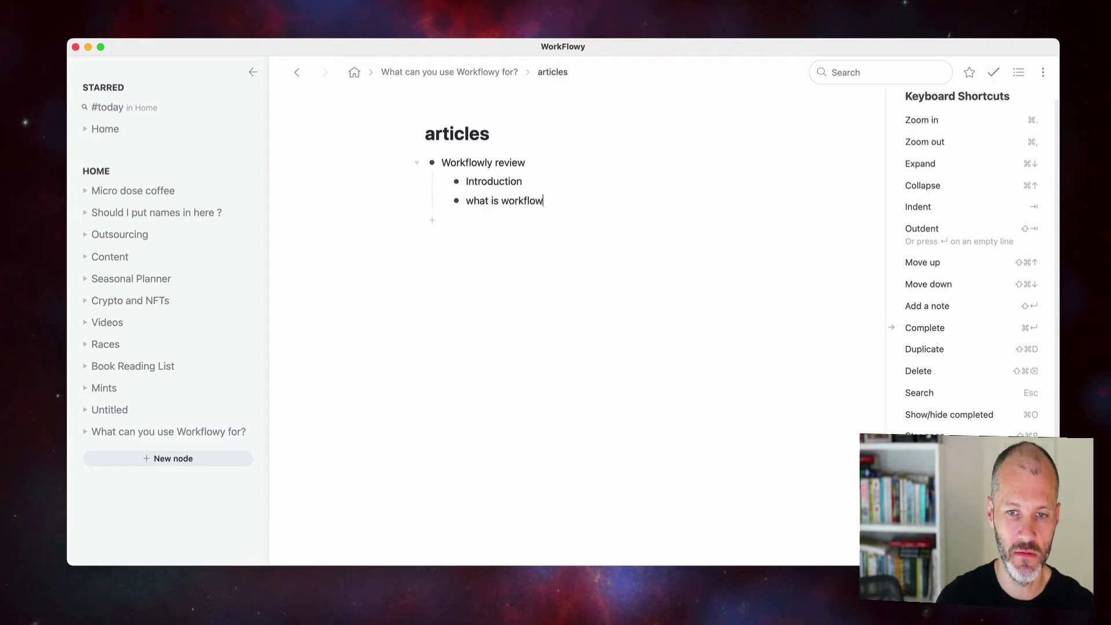
pyautogui.write('y')
pyautogui.press('Return')
pyautogui.write('who created it')
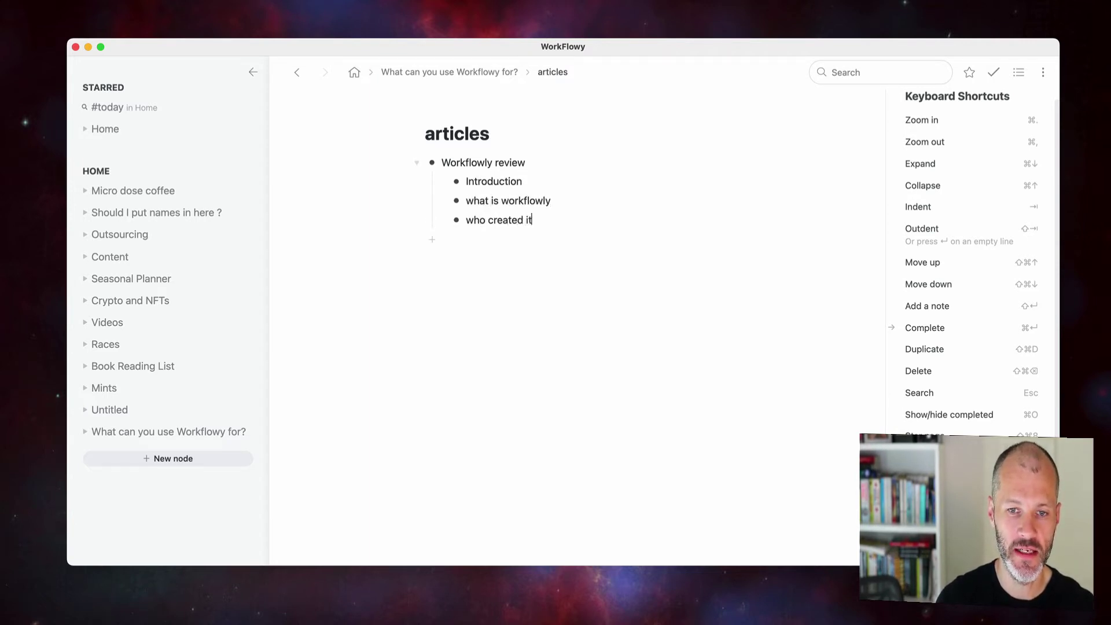
pyautogui.press('Return')
pyautogui.write('pricing')
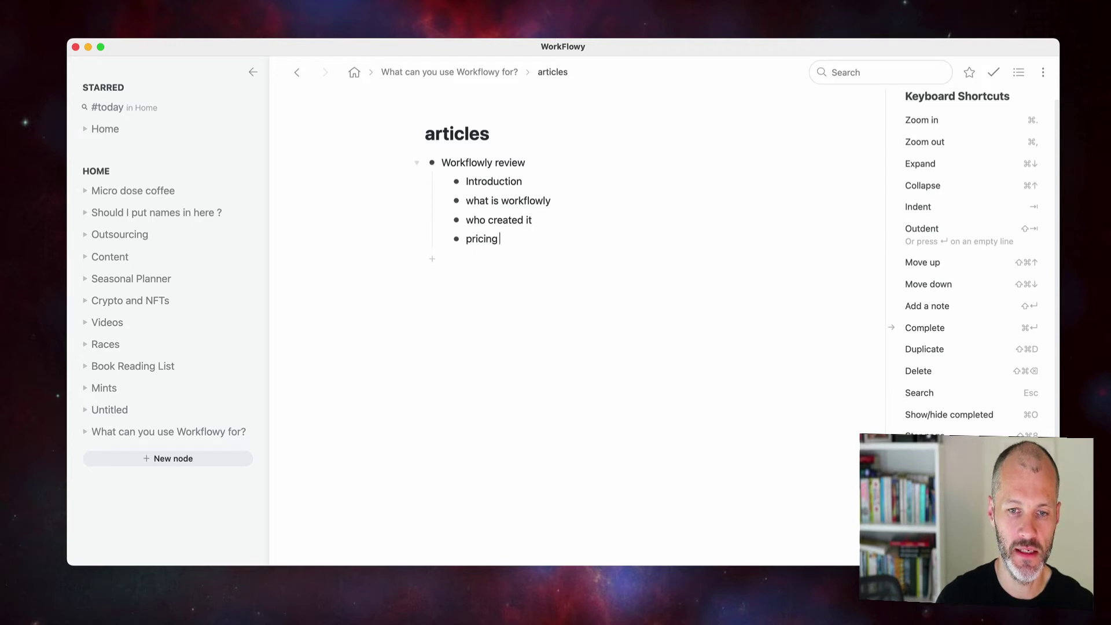
pyautogui.press('Return')
pyautogui.write('who is it for')
# Step: Add sections feature 1, feature 2, feature 3, pros, cons, competitors and conclusion
pyautogui.press('Return')
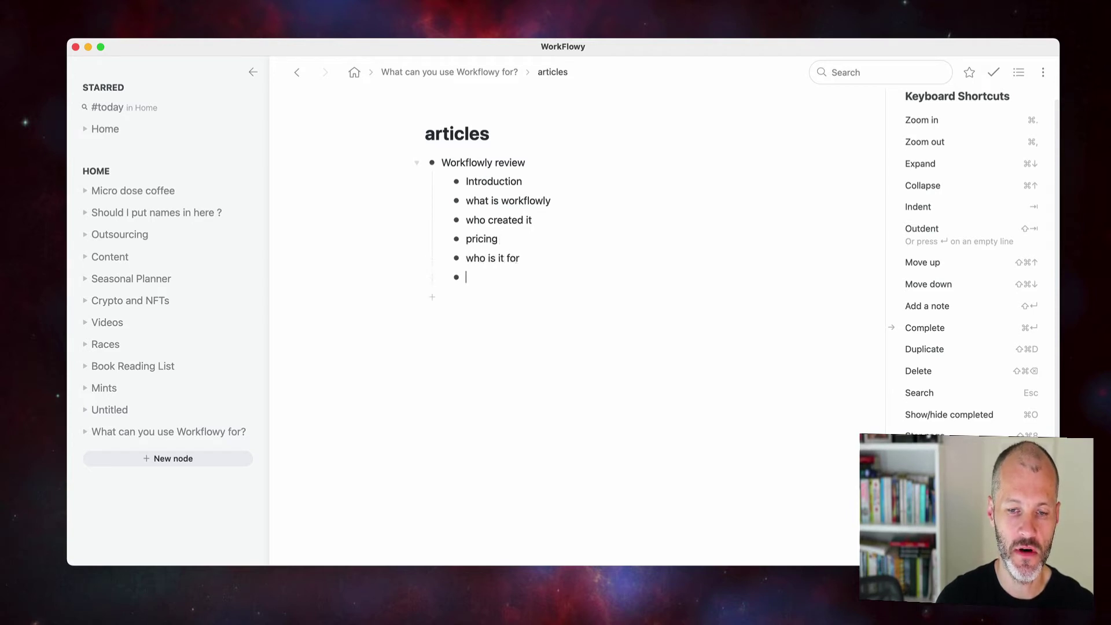
pyautogui.write('feature')
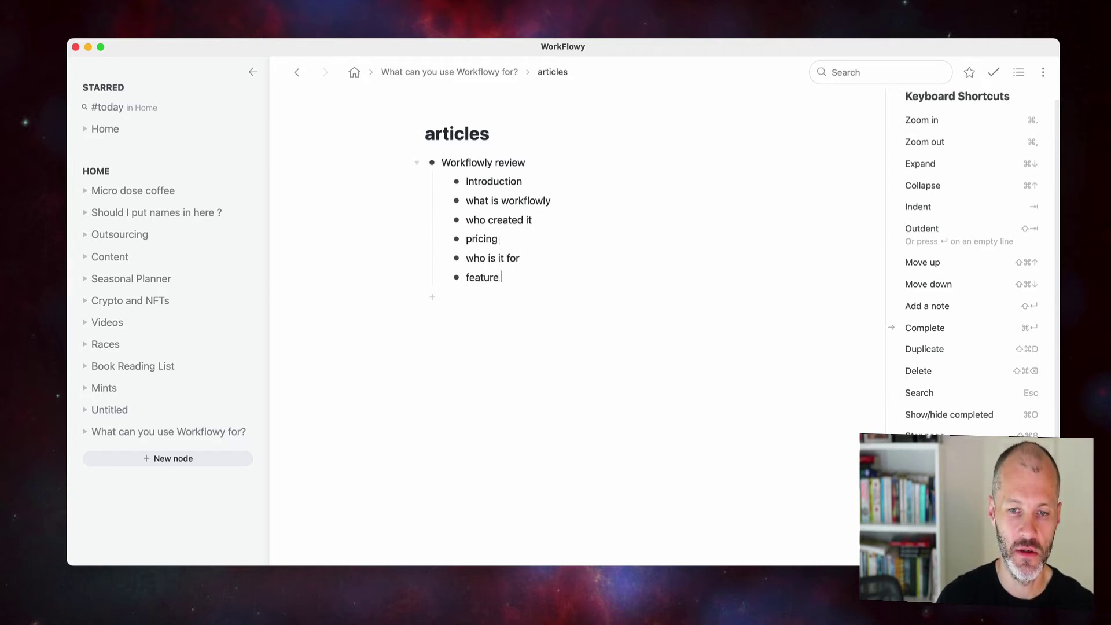
pyautogui.write('feature 2')
pyautogui.press('Return')
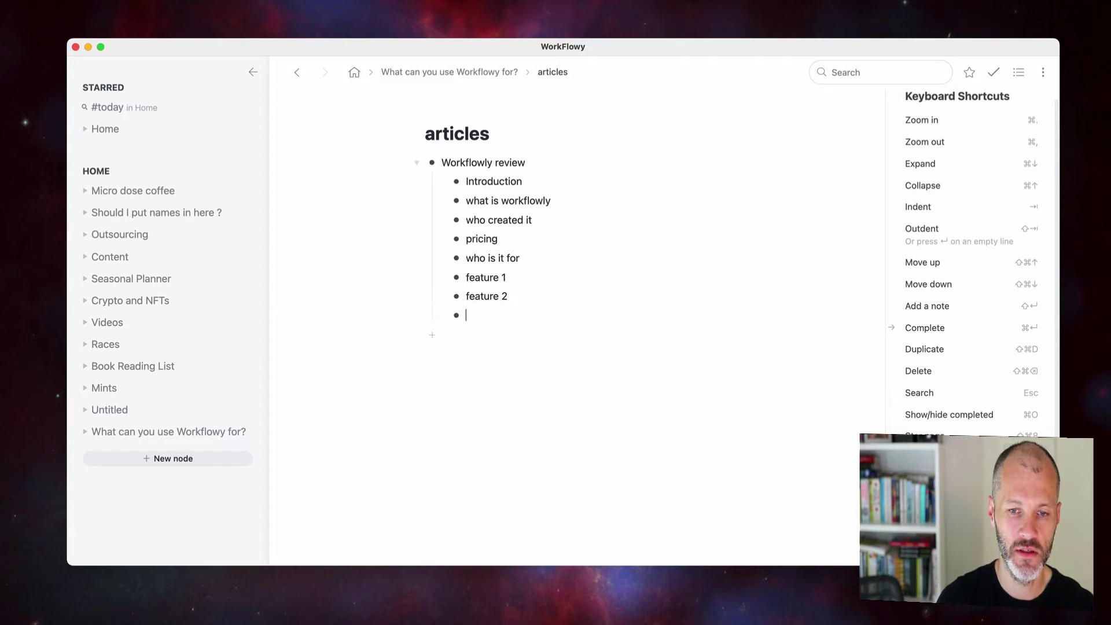
pyautogui.write('feature 3')
pyautogui.press('Return')
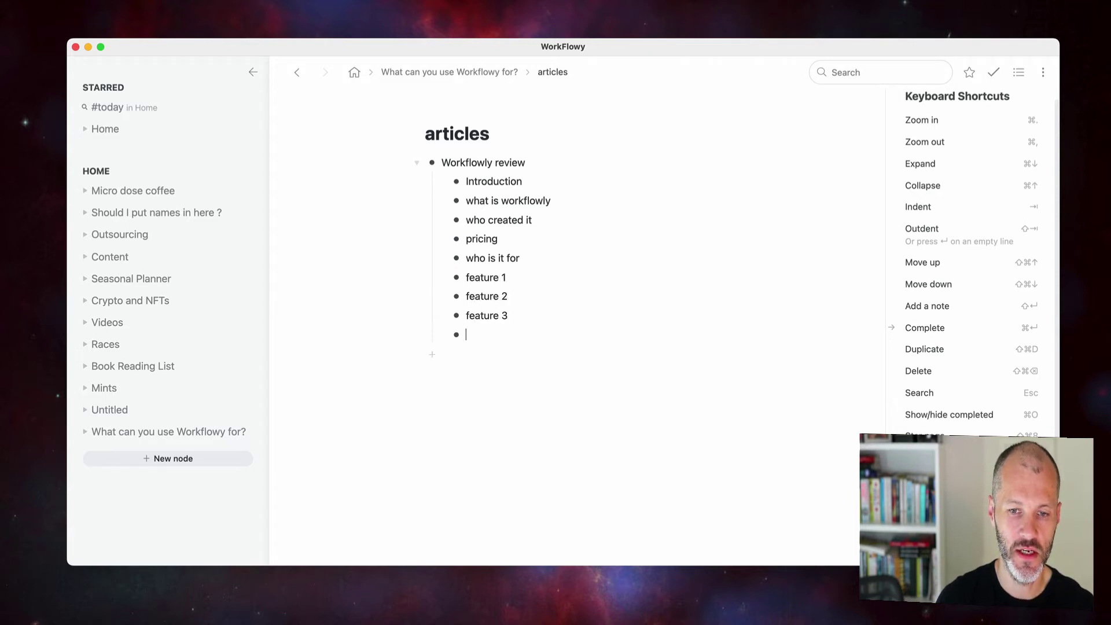
pyautogui.write('pros')
pyautogui.press('Return')
pyautogui.write('cons')
pyautogui.press('Return')
pyautogui.write('com')
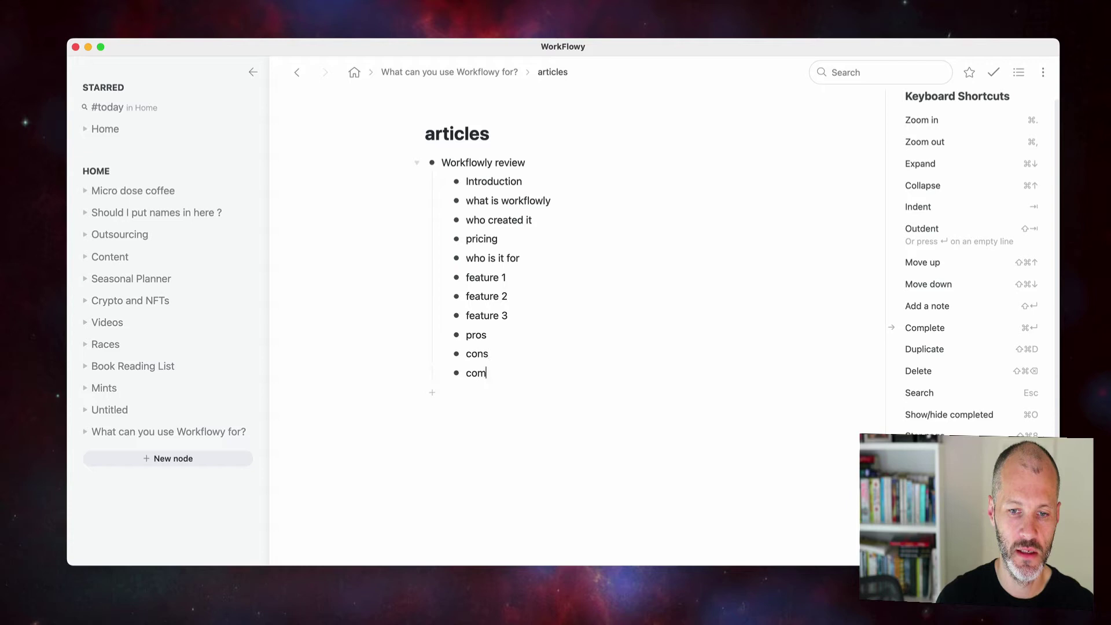
pyautogui.write('petitors')
pyautogui.press('Return')
pyautogui.write('c')
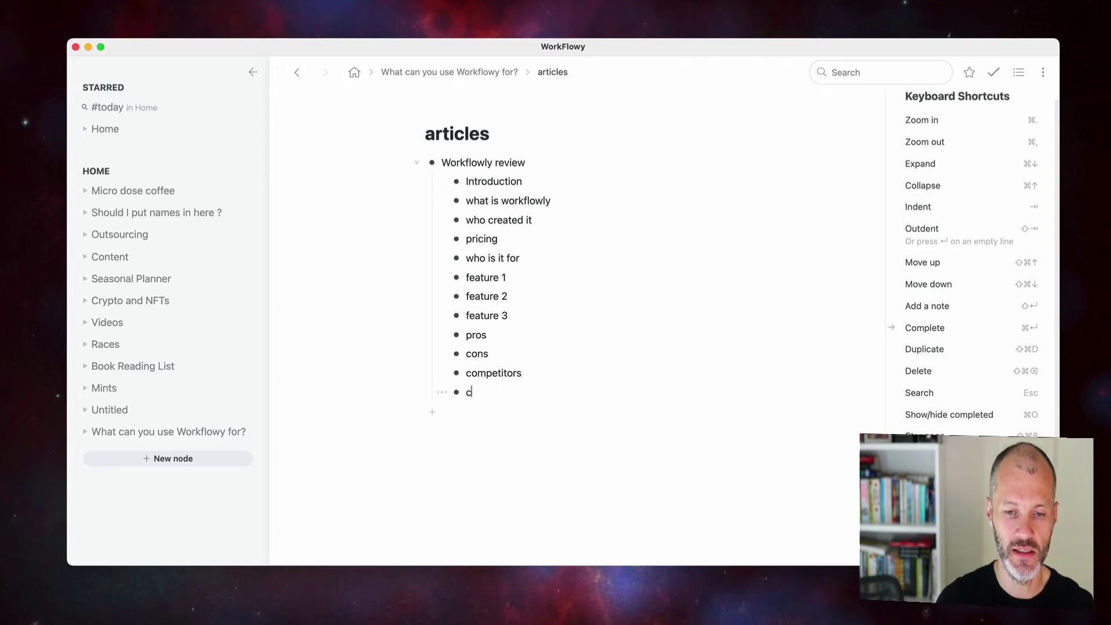
pyautogui.write('oncl')
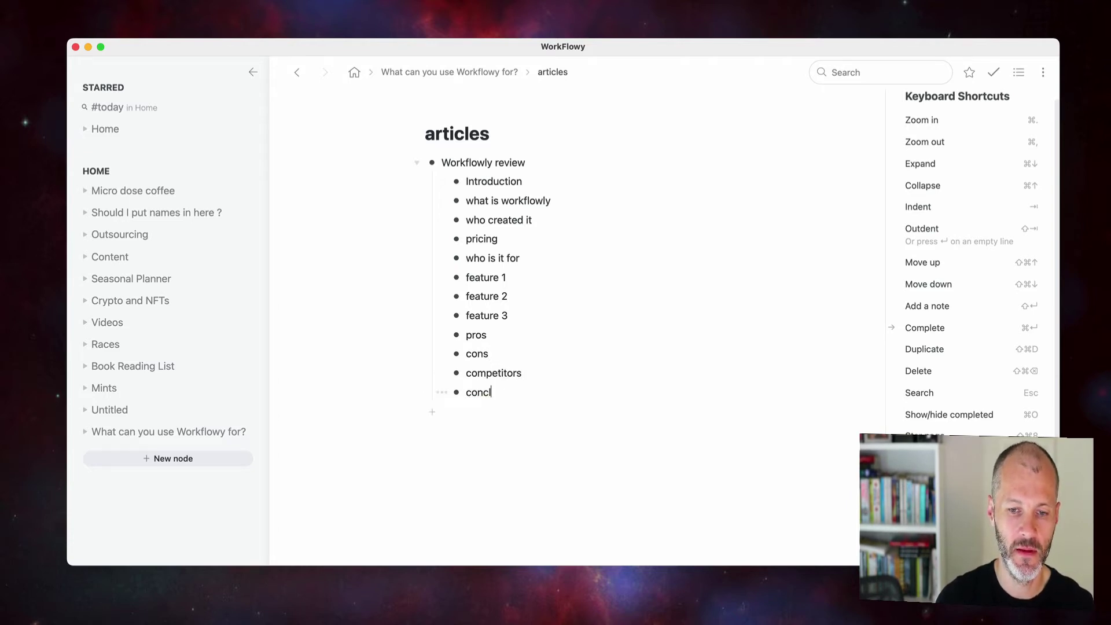
pyautogui.write('usion')
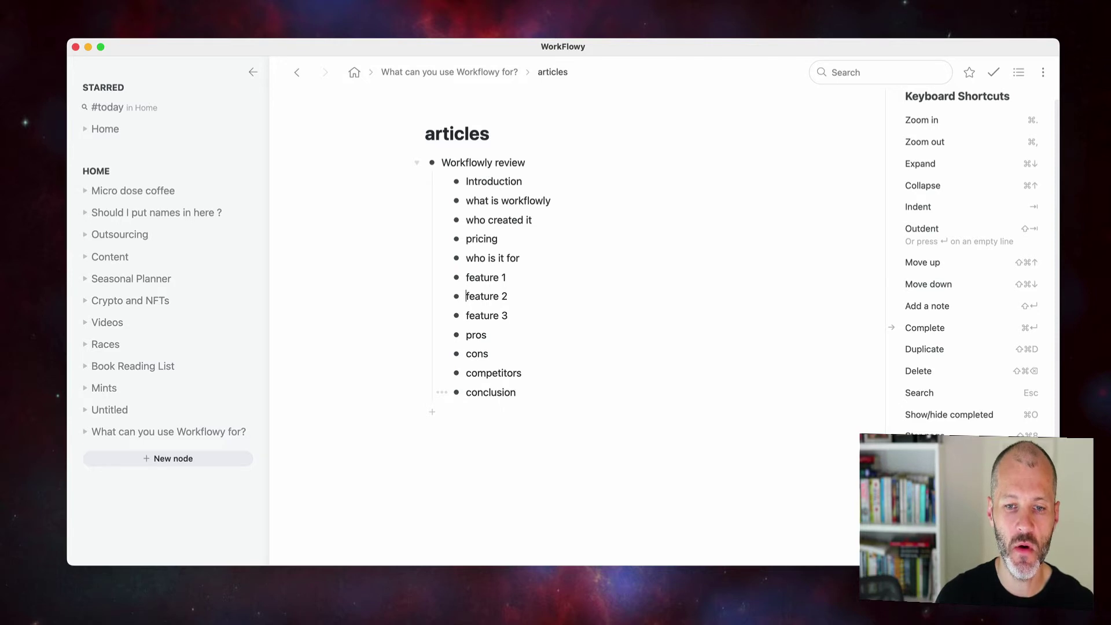
# Step: Nest 'sharing' under feature 1 and 'bullet points' under feature 2
pyautogui.press('Return')
pyautogui.press('Tab')
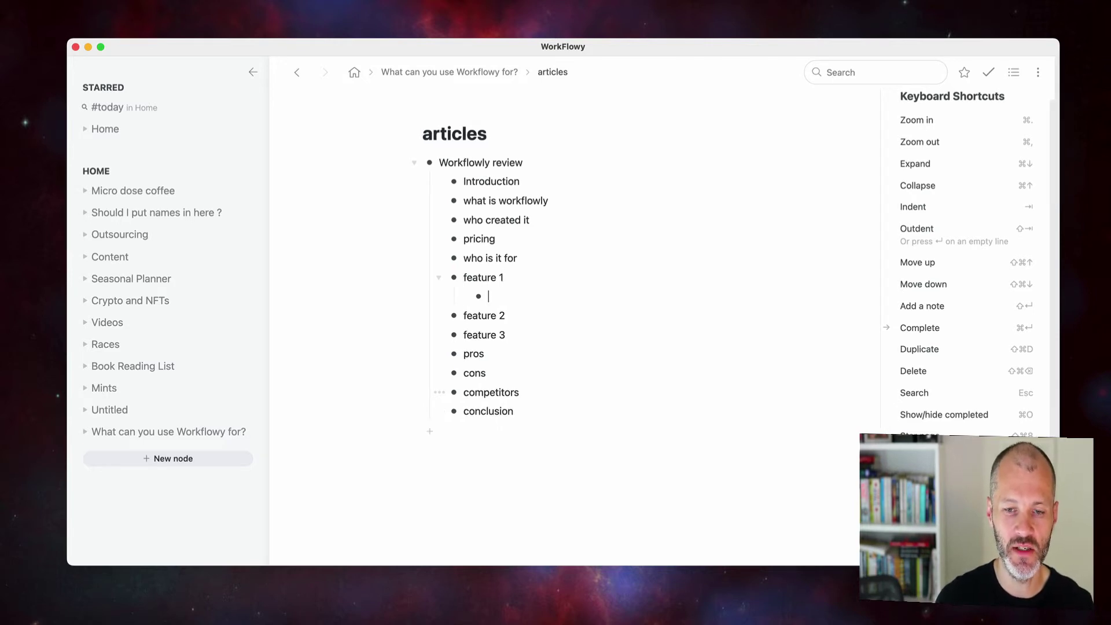
pyautogui.write('sharing')
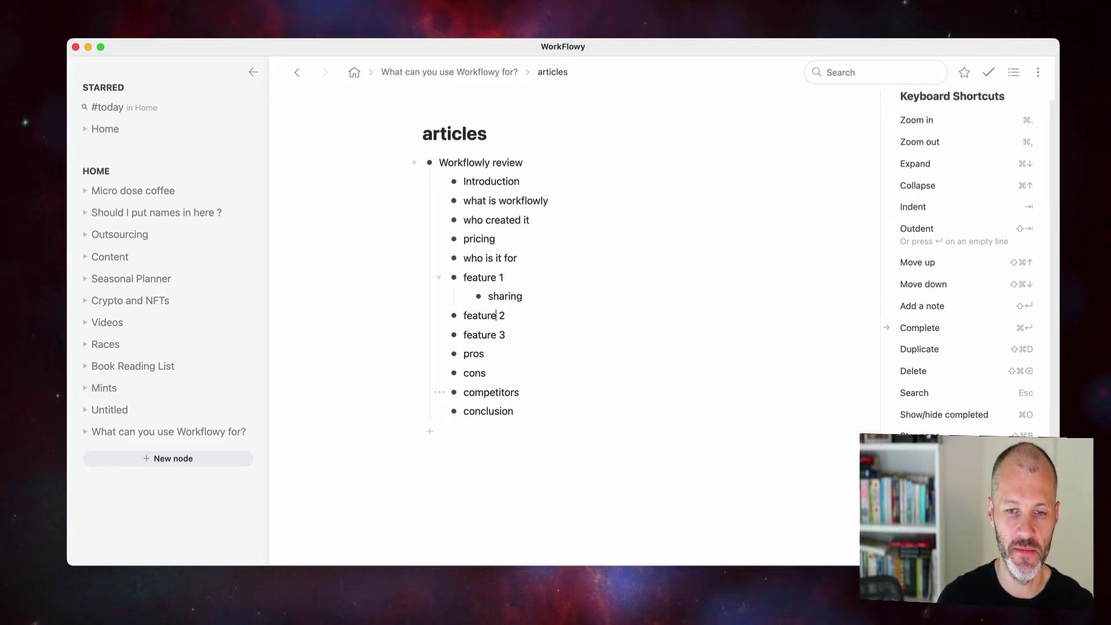
pyautogui.press('End')
pyautogui.press('Return')
pyautogui.press('Tab')
pyautogui.write('bullet pon')
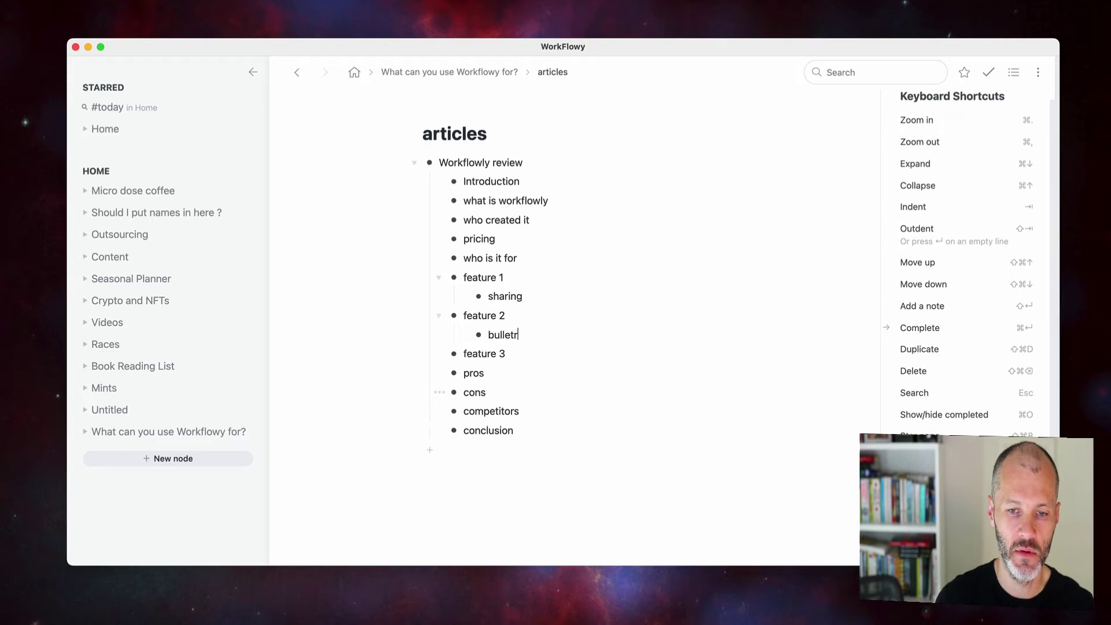
pyautogui.press('BackSpace')
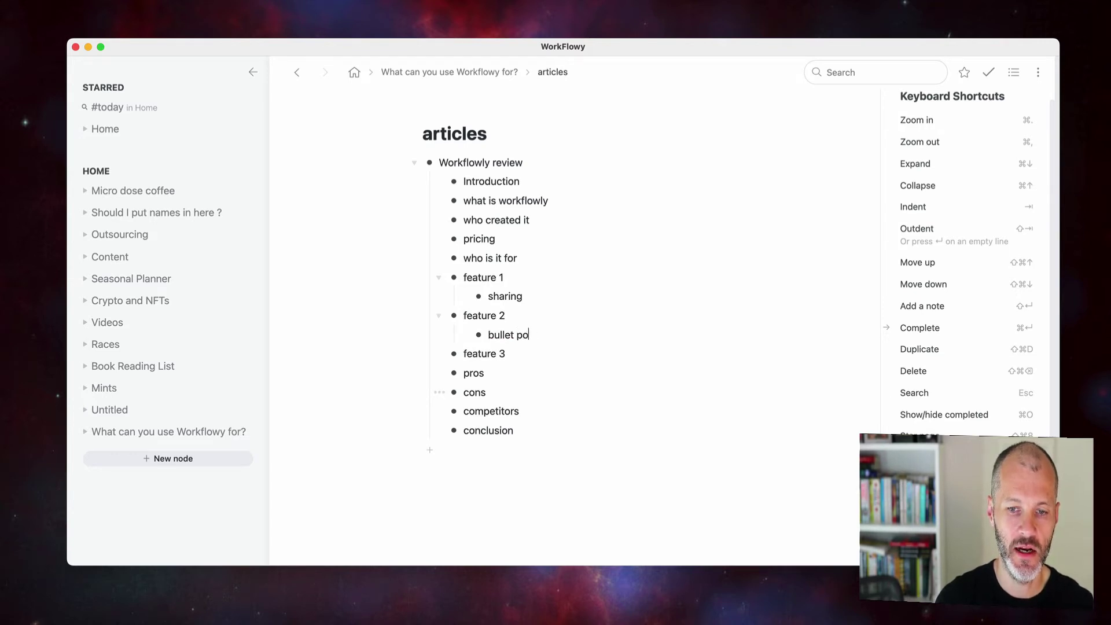
pyautogui.write('in')
pyautogui.write('nts')
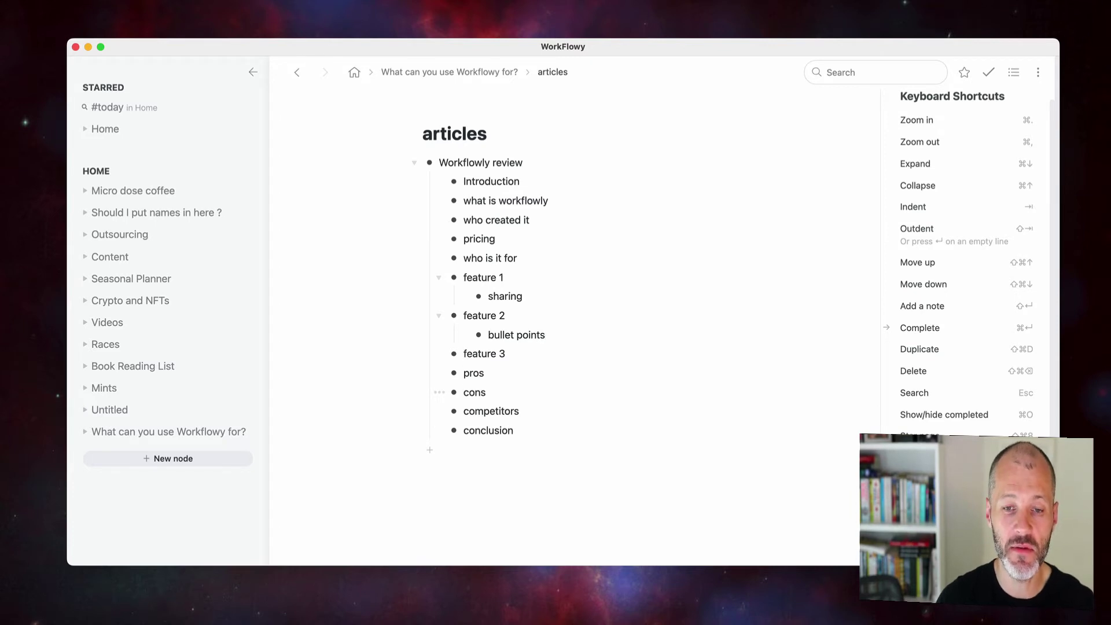
# Step: Move 'pricing' and indent it under 'what is workflowly'
pyautogui.click(464, 411)
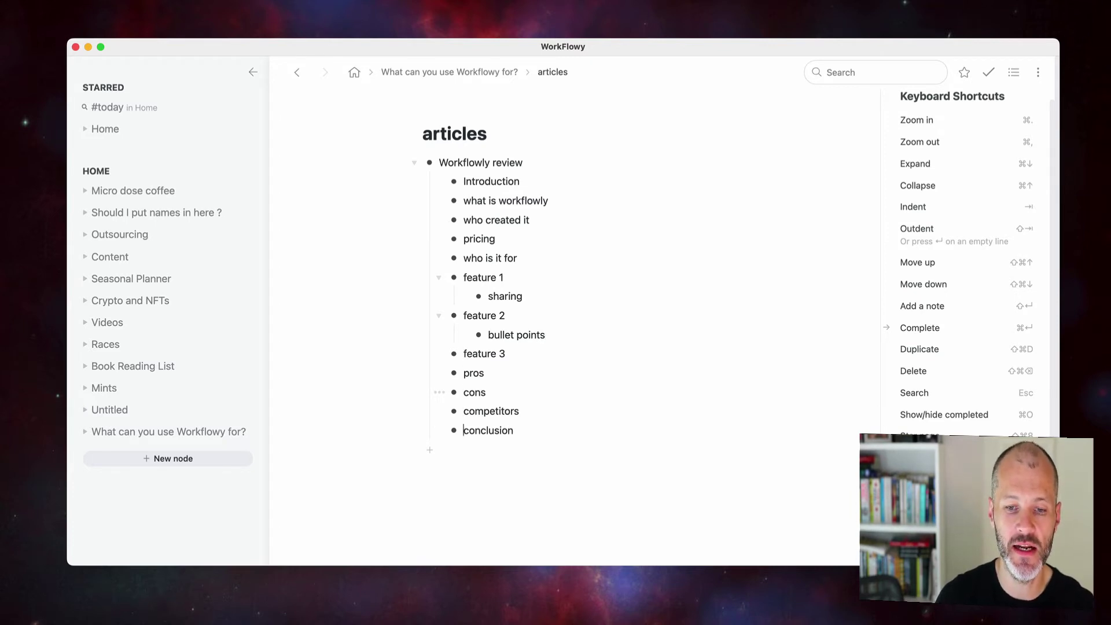
pyautogui.press('Up')
pyautogui.press('Up')
pyautogui.press('Up')
pyautogui.press('Down')
pyautogui.press('Down')
pyautogui.press('Up')
pyautogui.press('Up')
pyautogui.press('Up')
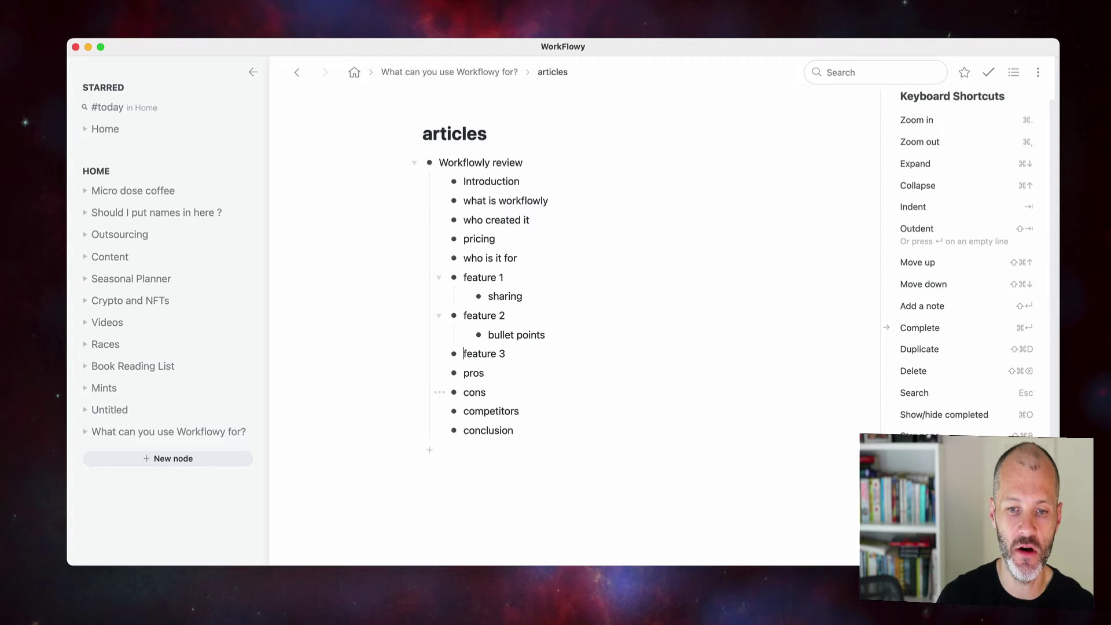
pyautogui.press('Up')
pyautogui.press('Up')
pyautogui.press('Up')
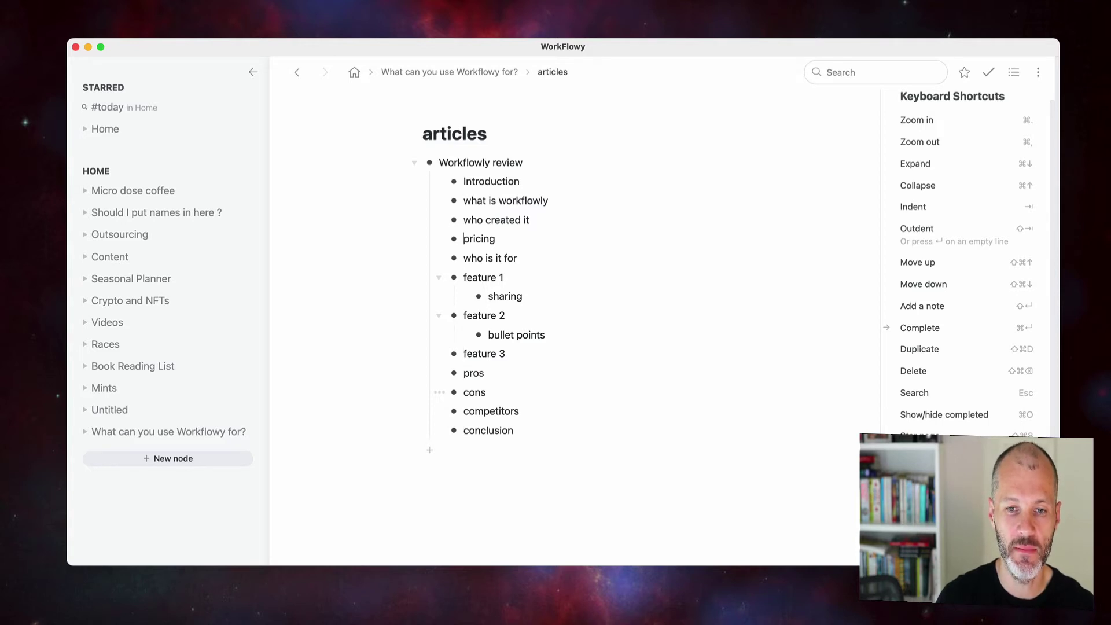
pyautogui.press('shift+super+Up')
pyautogui.press('shift+super+Up')
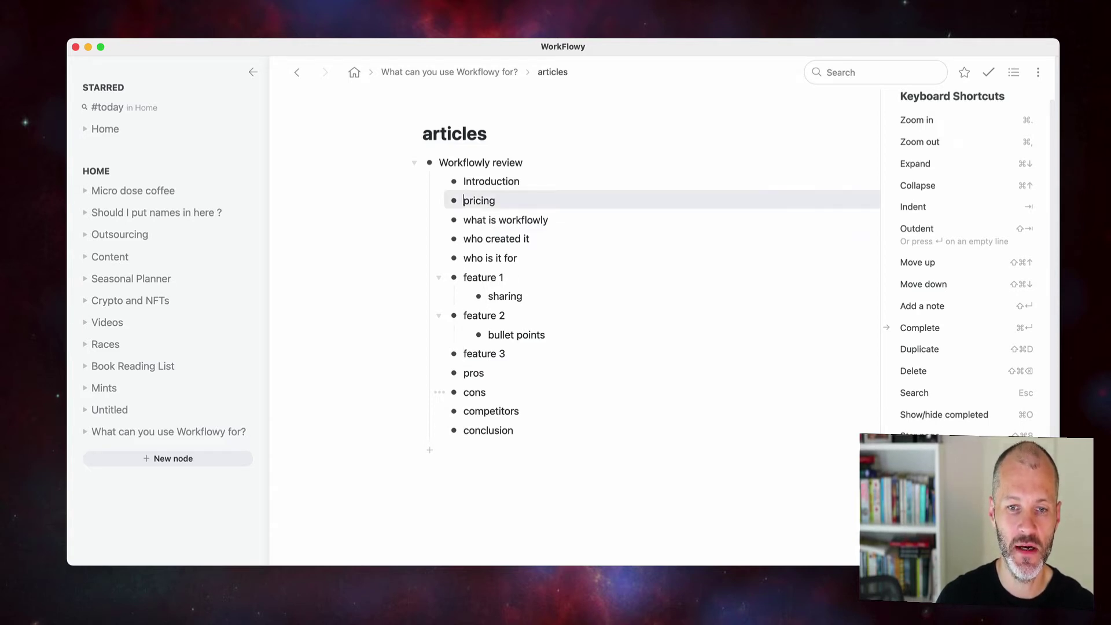
pyautogui.press('shift+super+Down')
pyautogui.press('Tab')
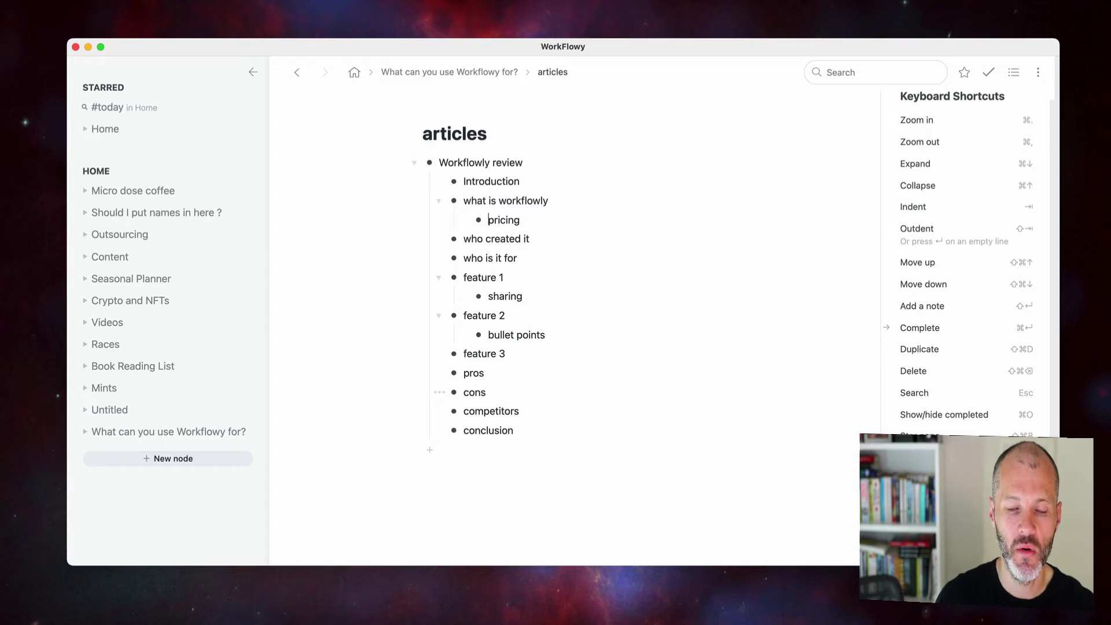
pyautogui.press('Down')
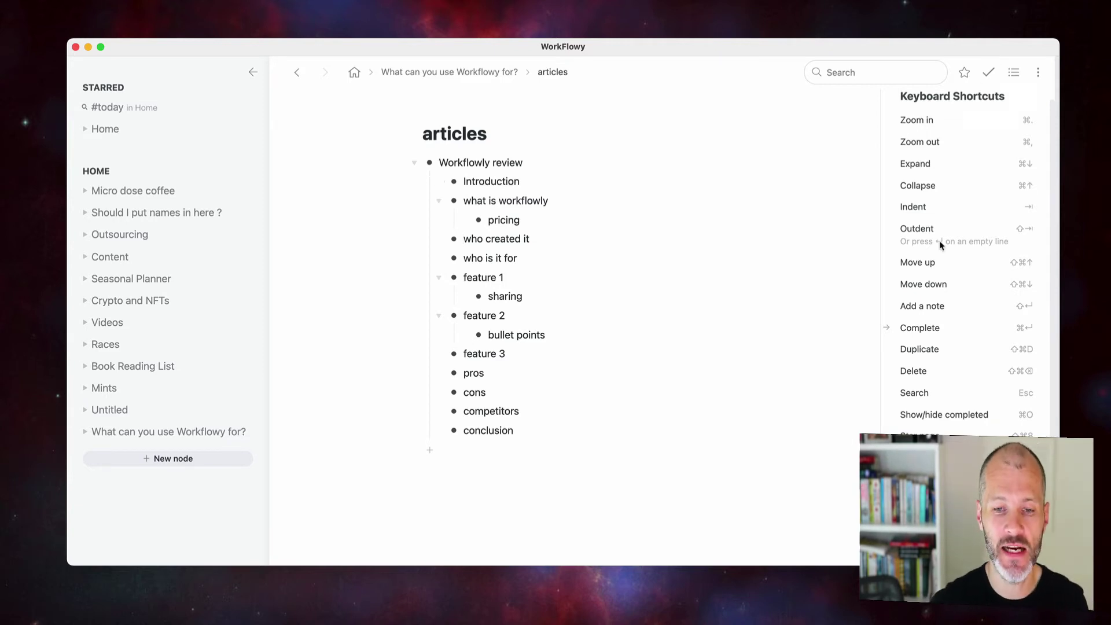
# Step: Enable secret link sharing for the articles list and copy its link
pyautogui.click(1038, 72)
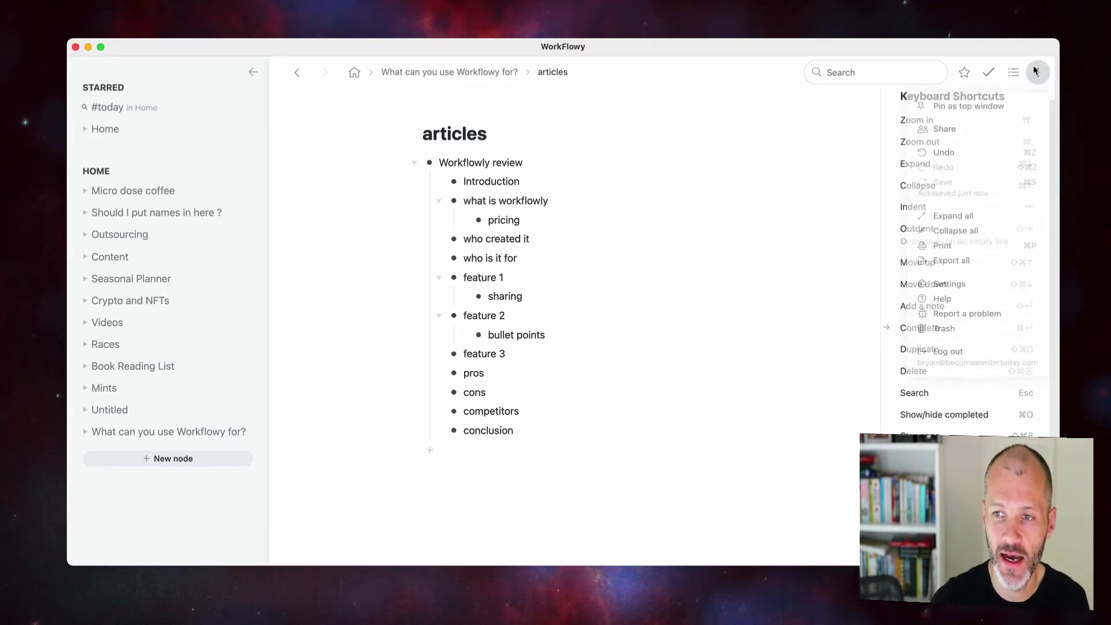
pyautogui.click(974, 134)
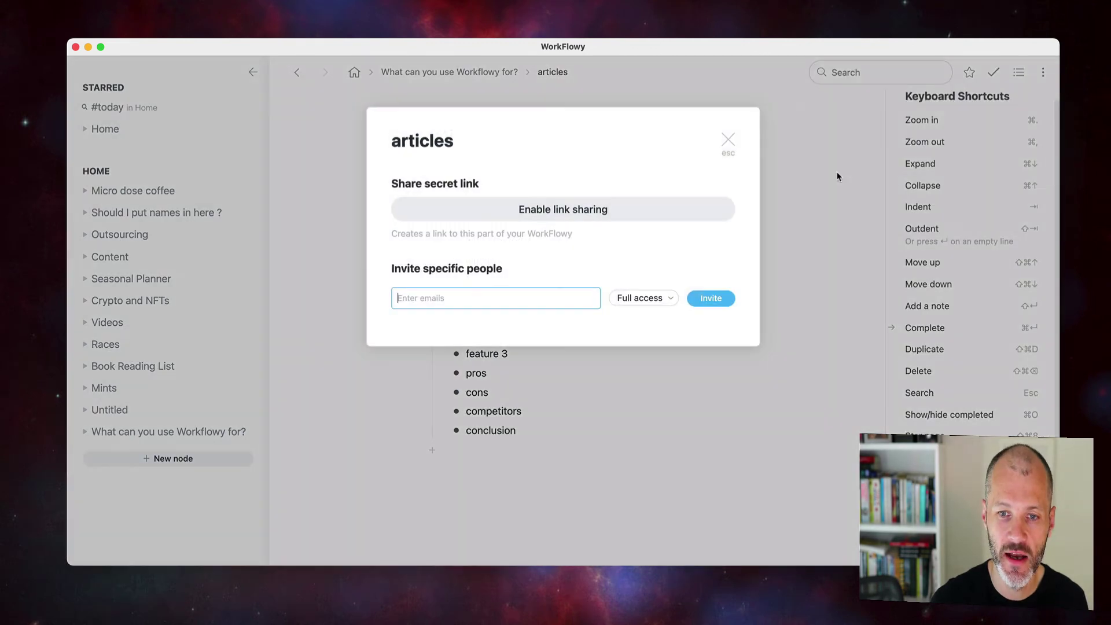
pyautogui.click(587, 213)
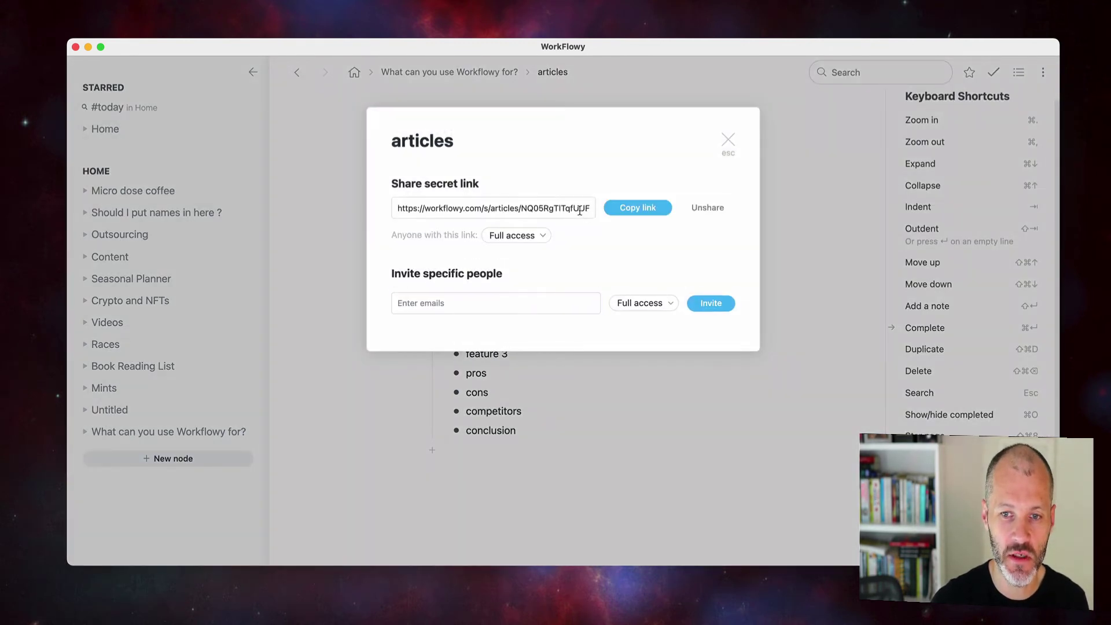
pyautogui.click(615, 214)
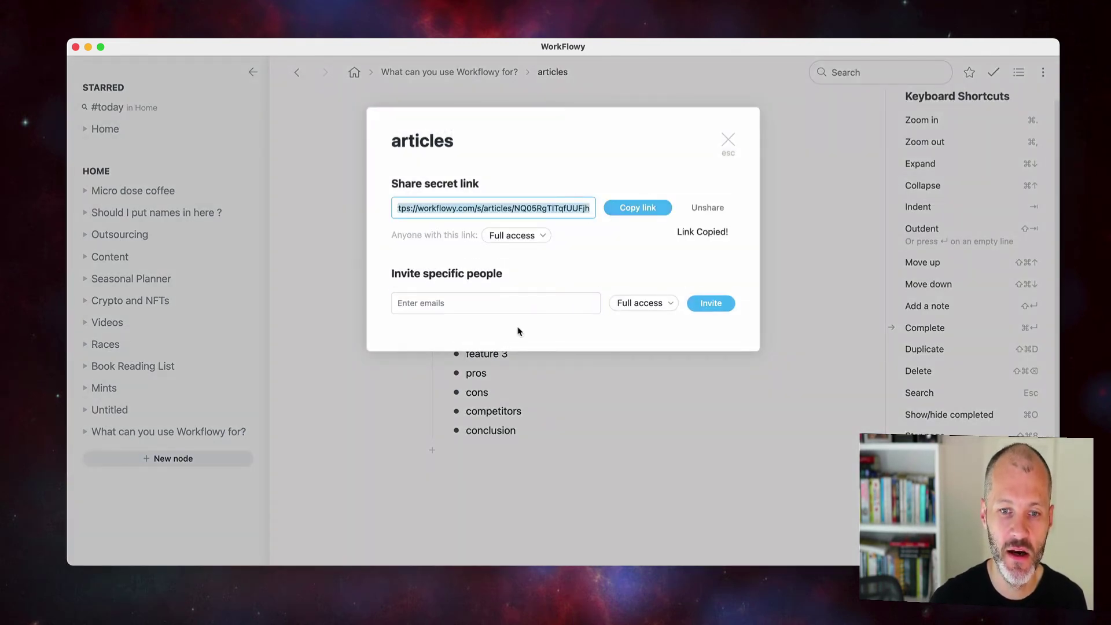
# Step: Check the invite permission options, keep Full access, and copy the share link again
pyautogui.click(518, 299)
pyautogui.click(660, 306)
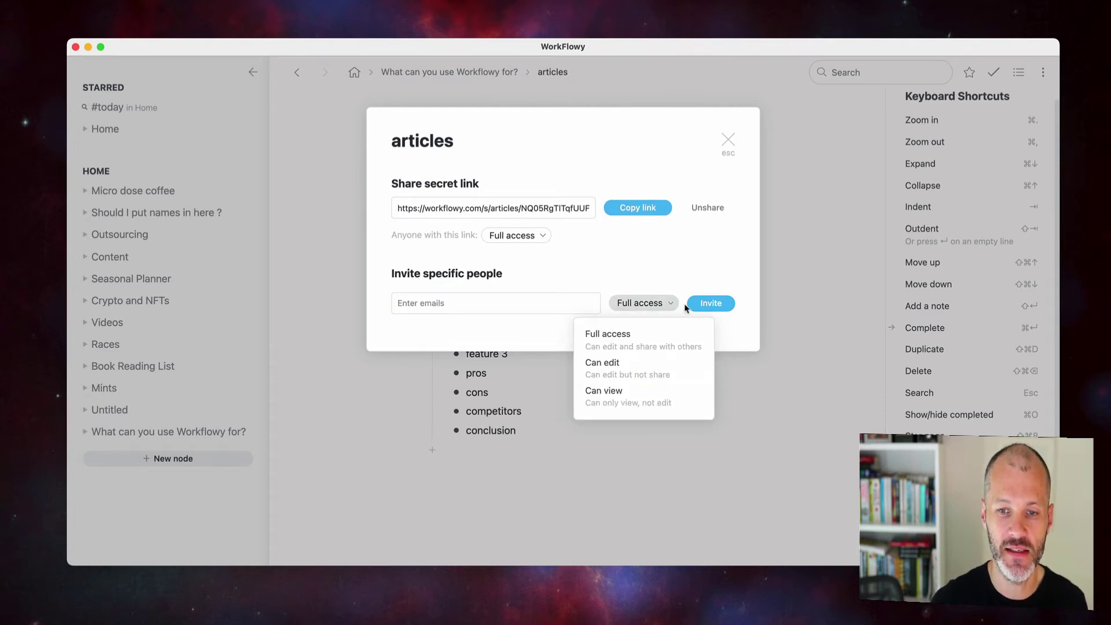
pyautogui.click(617, 412)
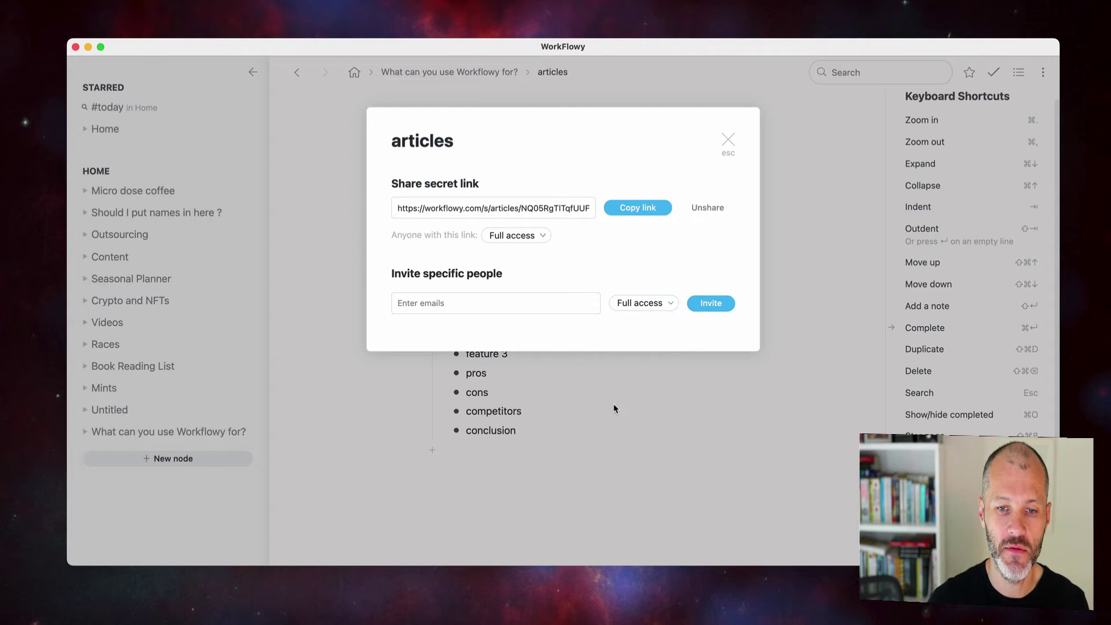
pyautogui.click(635, 207)
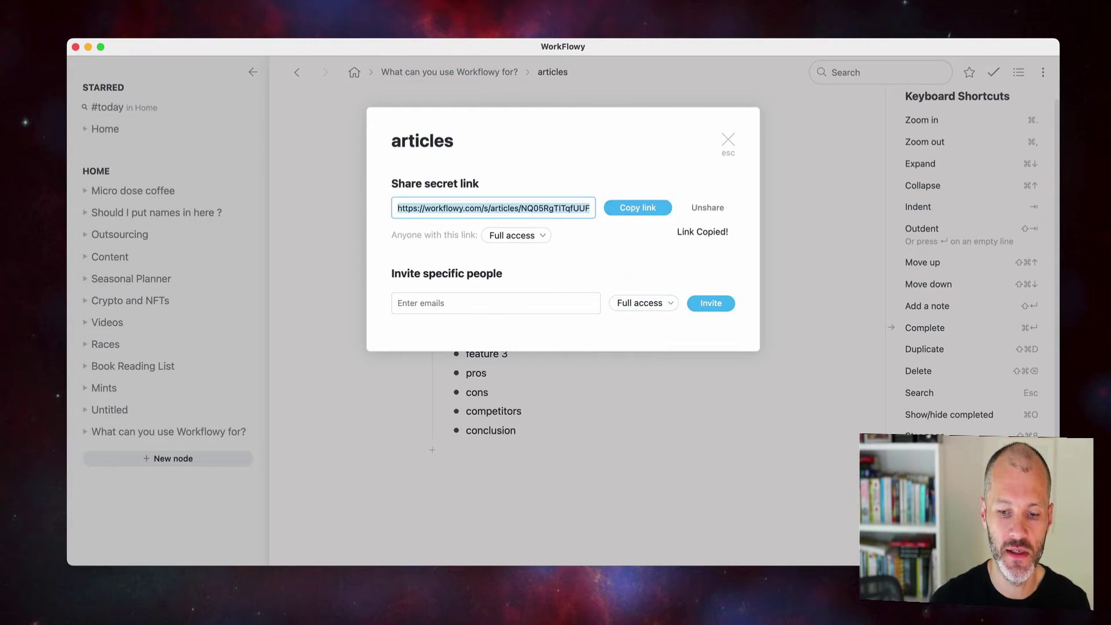
# Step: Load the copied share link in Chrome and collapse then expand 'what is workflowly'
pyautogui.click(746, 615)
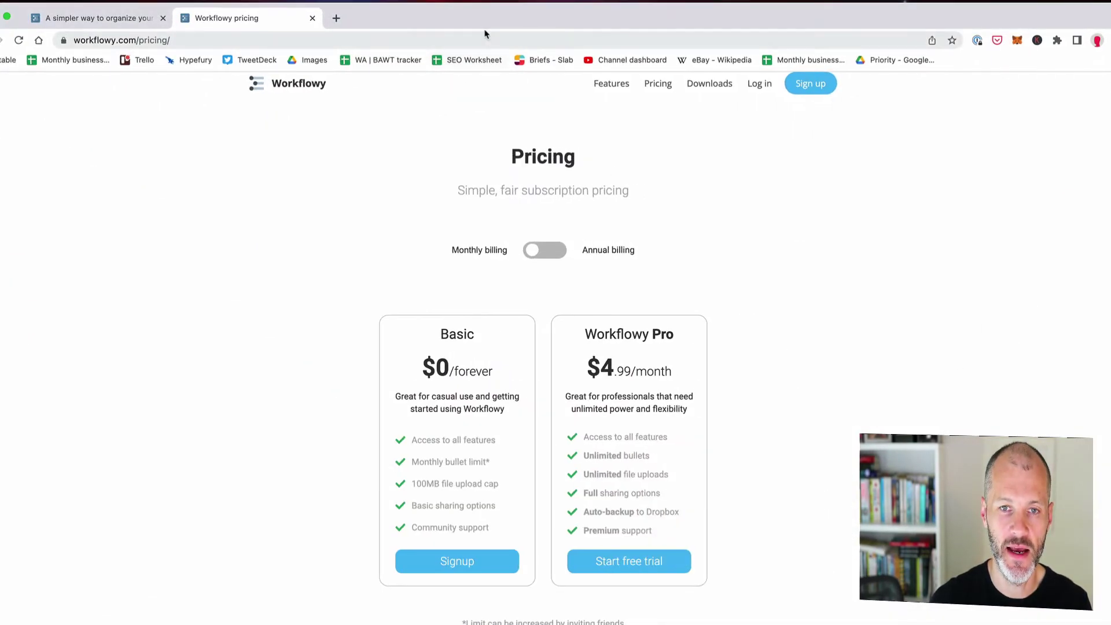
pyautogui.click(504, 35)
pyautogui.press('super+v')
pyautogui.press('Return')
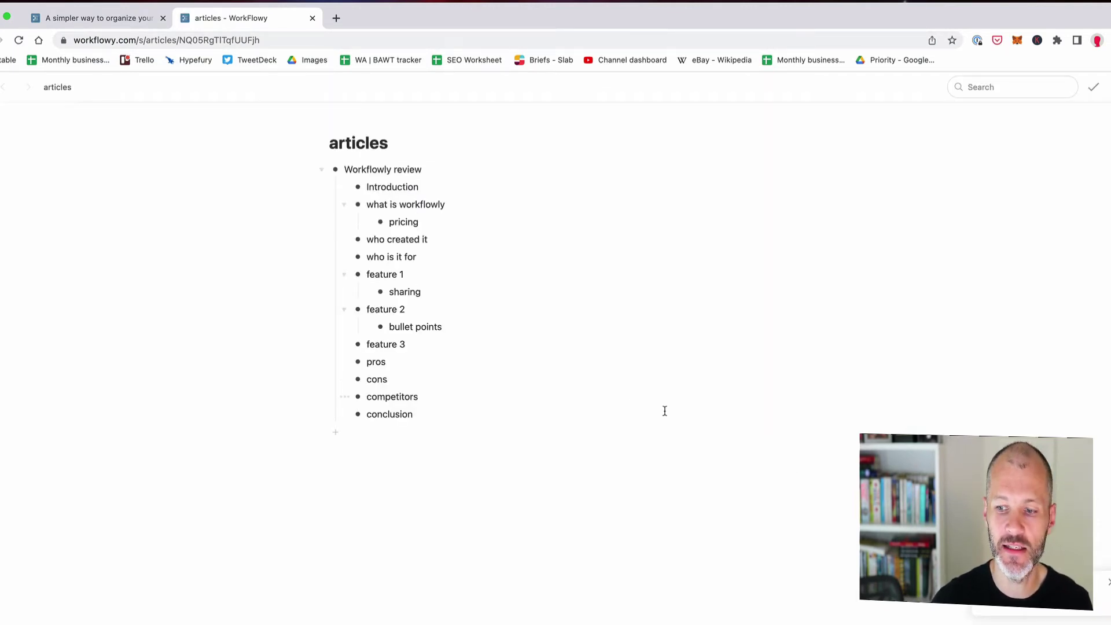
pyautogui.click(343, 205)
pyautogui.click(342, 206)
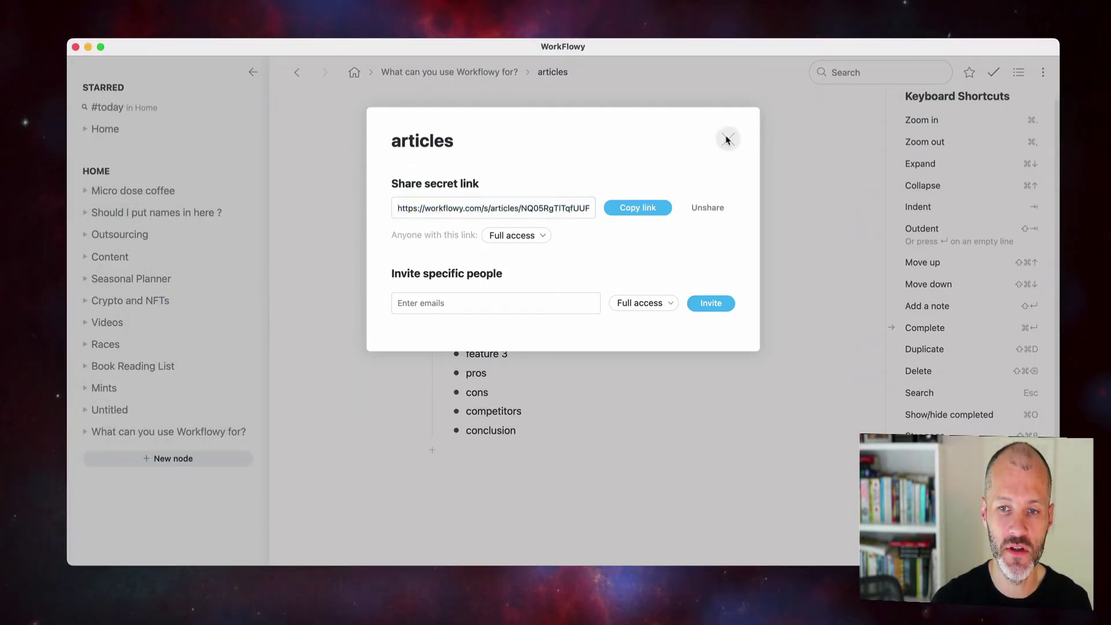
# Step: Close sharing, return Home, drill into Outsourcing › NFT writers › Writer Access, then open Seasonal Planner
pyautogui.click(728, 140)
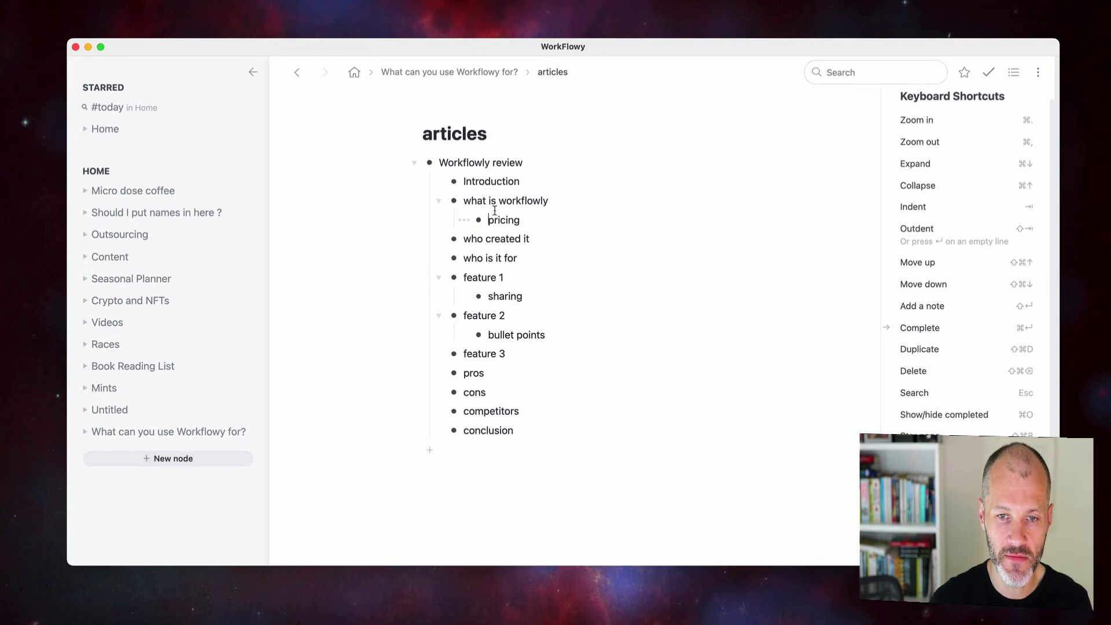
pyautogui.press('super+comma')
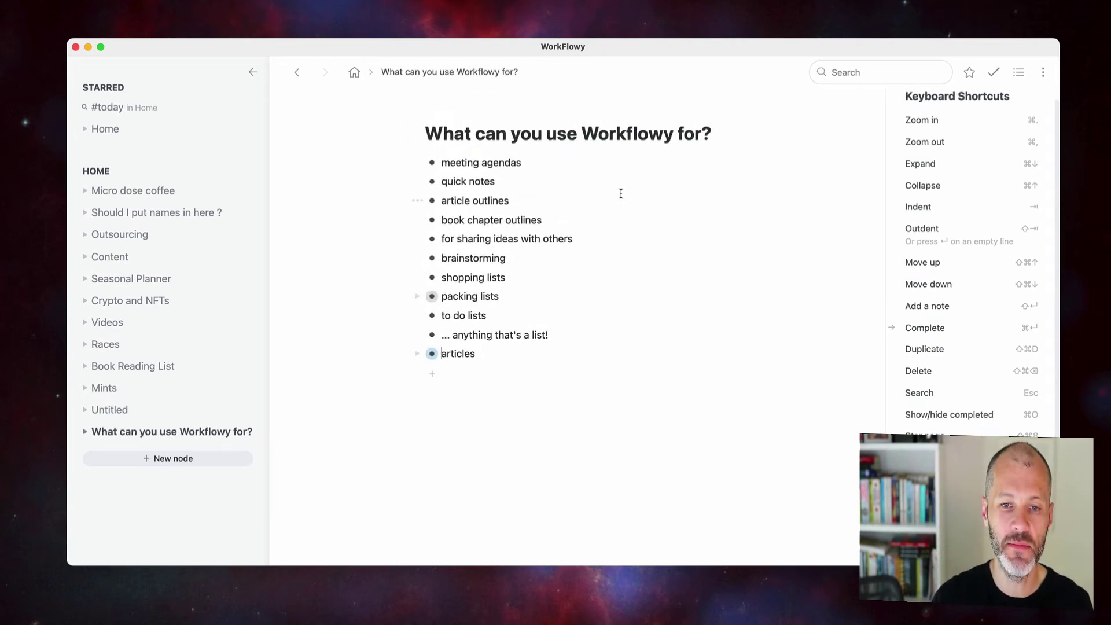
pyautogui.press('super+comma')
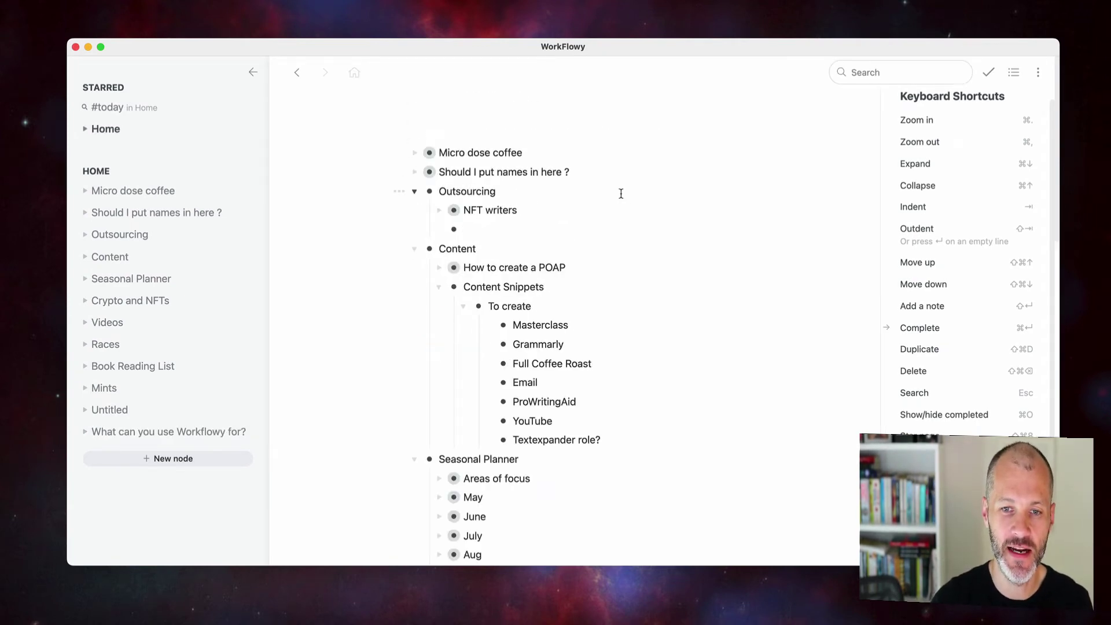
pyautogui.press('super+period')
pyautogui.press('super+period')
pyautogui.press('super+period')
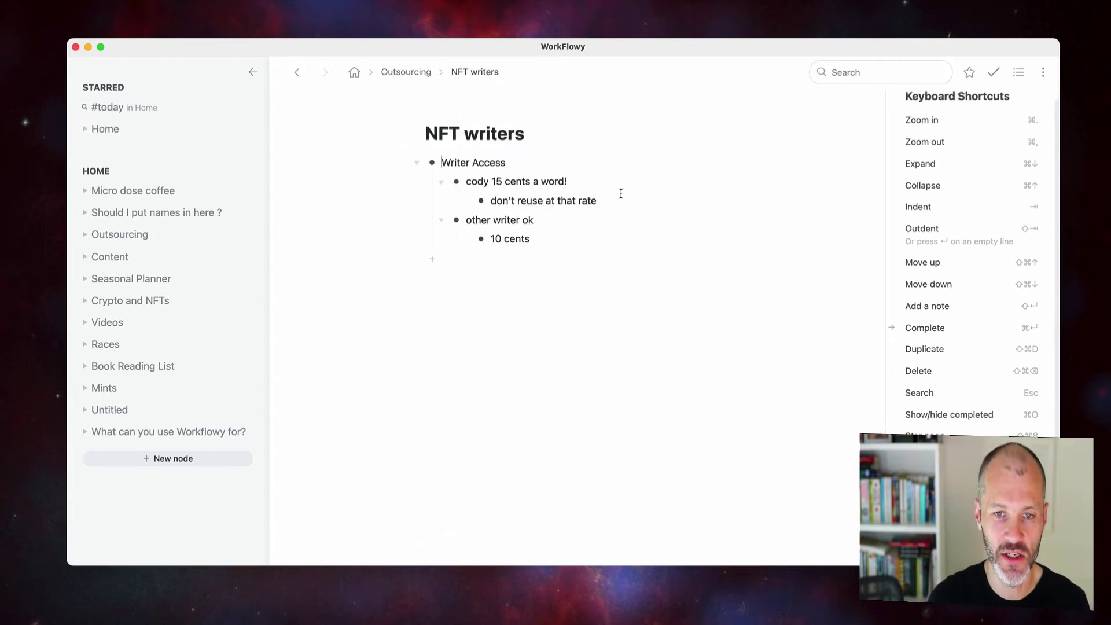
pyautogui.press('super+comma')
pyautogui.press('super+comma')
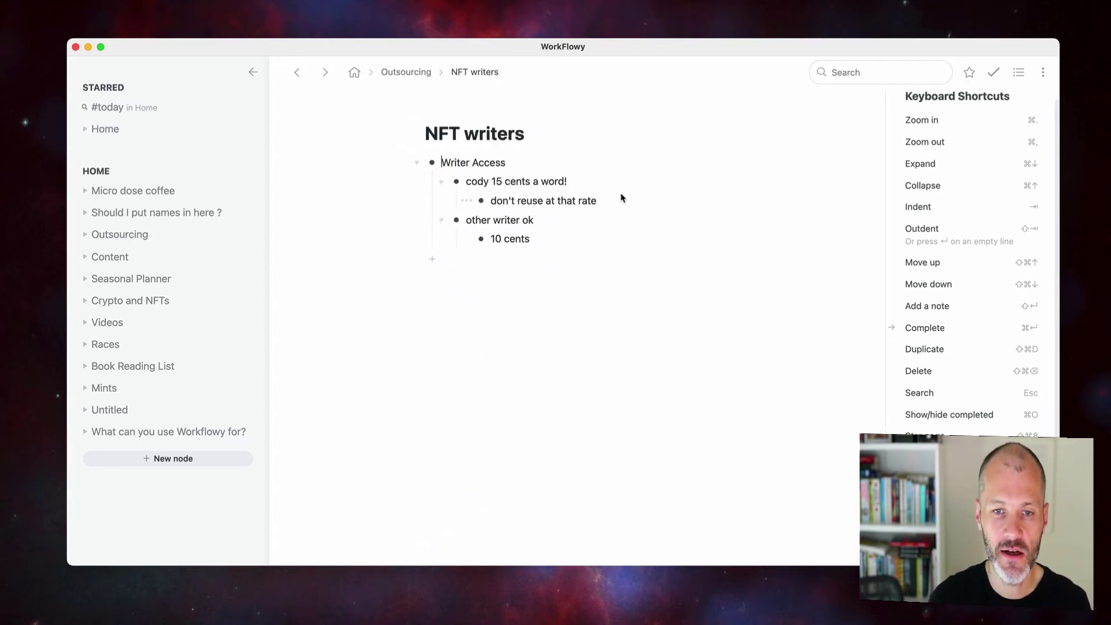
pyautogui.press('super+period')
pyautogui.press('super+period')
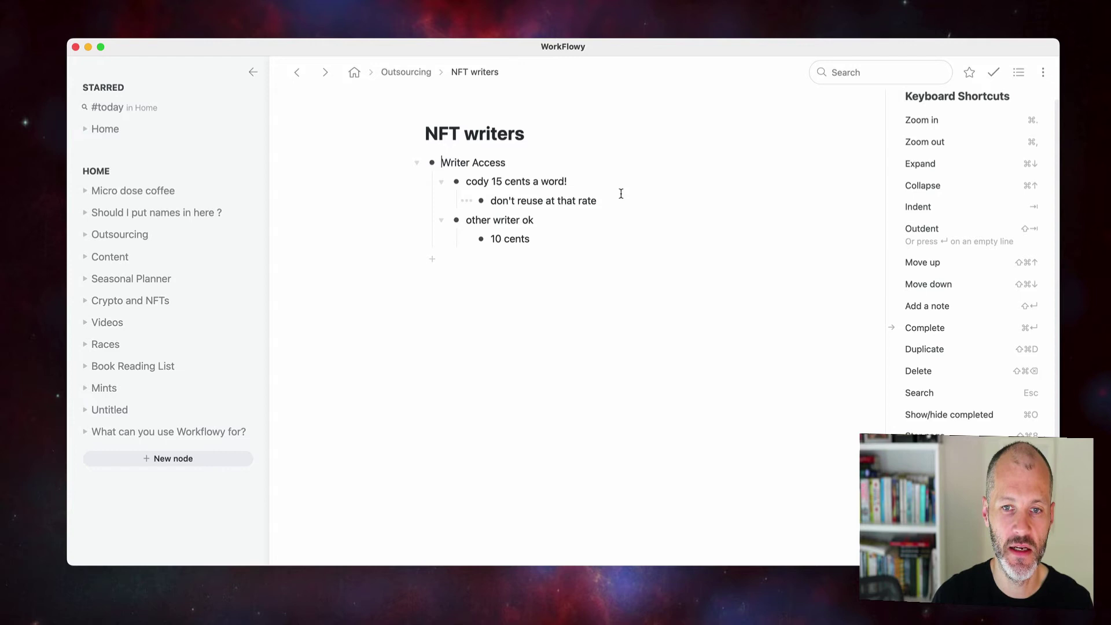
pyautogui.press('super+period')
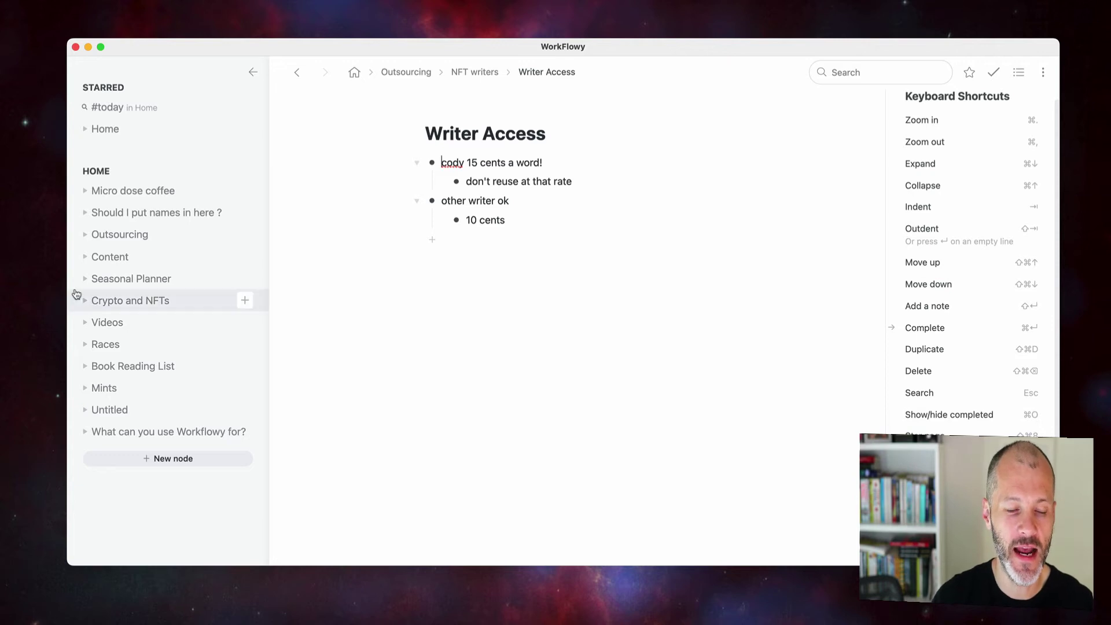
pyautogui.click(93, 280)
# Step: Under Week 1 in Seasonal Planner, add a 'Thu, Apr 21, 2022' date item after 'Record Workflowy video'
pyautogui.click(85, 279)
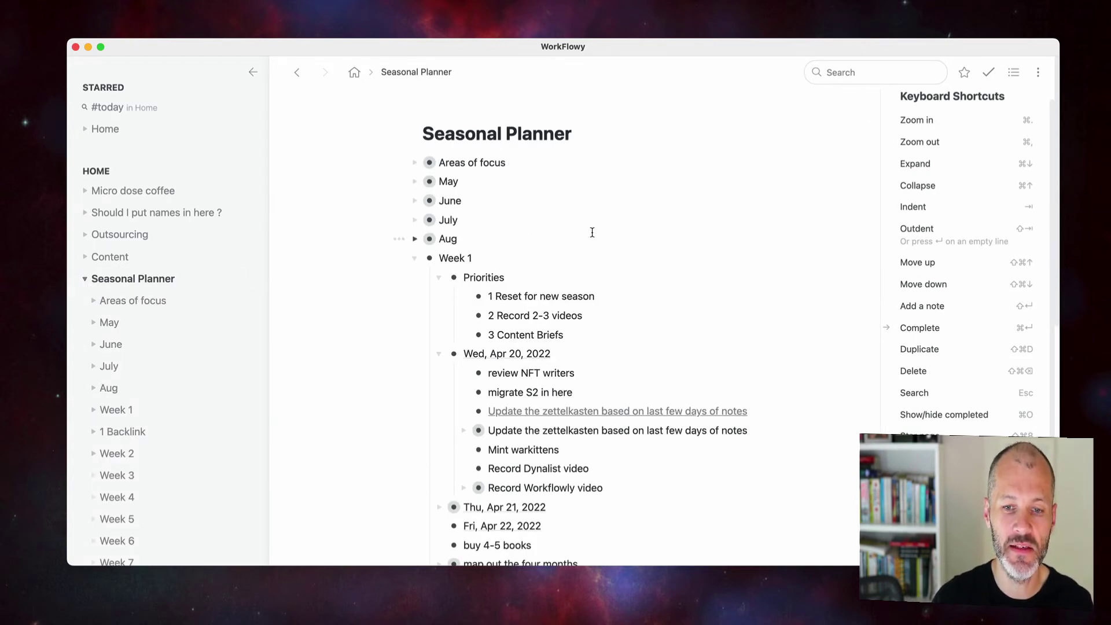
pyautogui.scroll(-8, 588, 232)
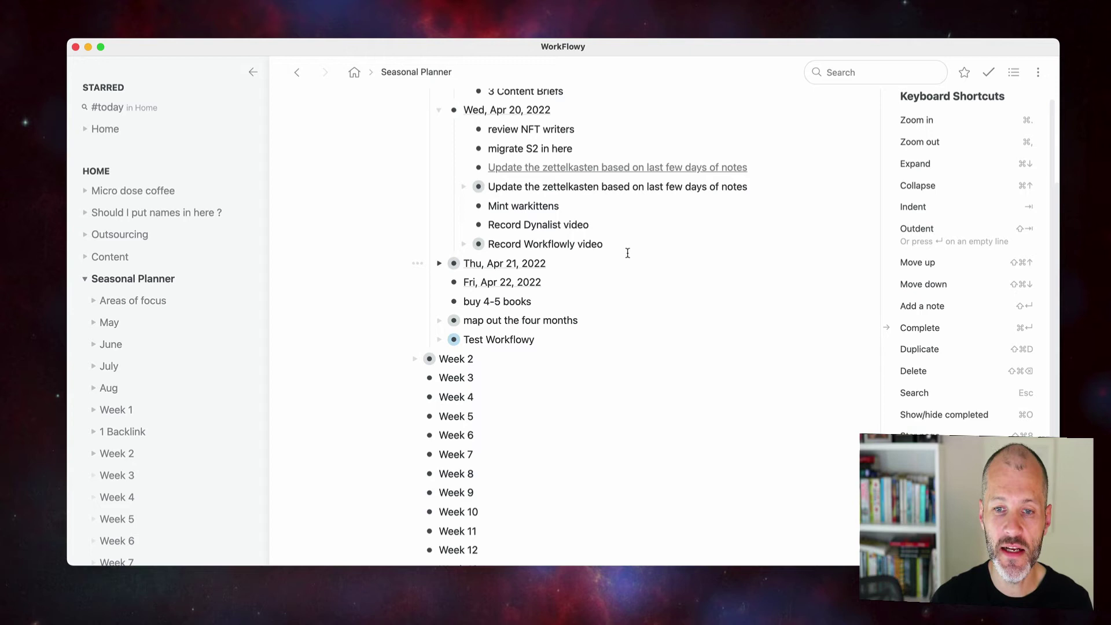
pyautogui.click(630, 247)
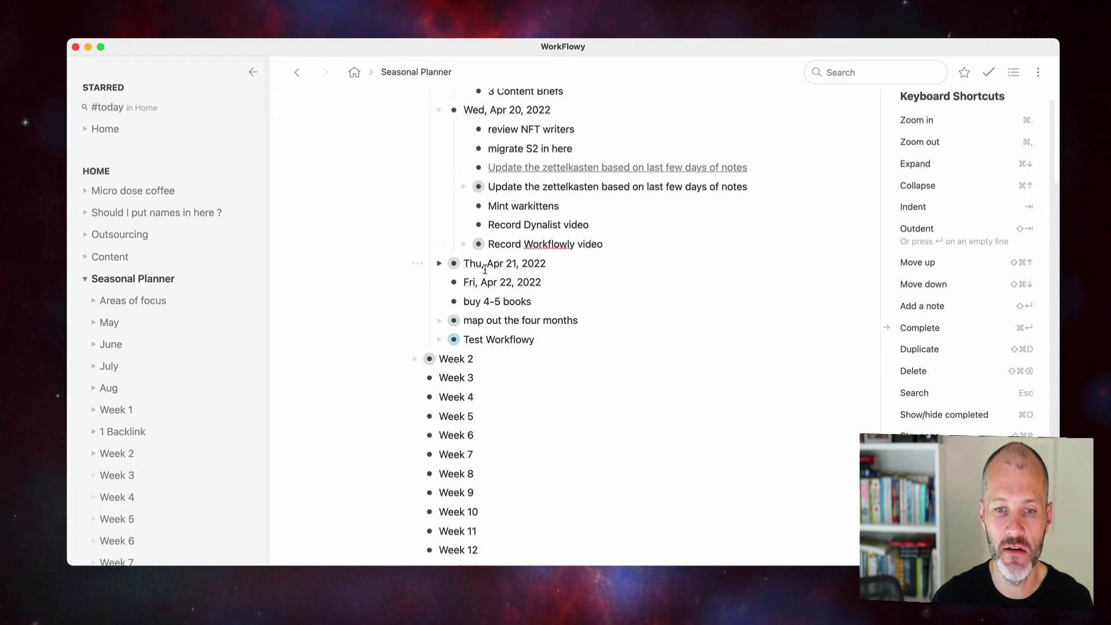
pyautogui.press('Return')
pyautogui.hotkey('shift', 'Tab')
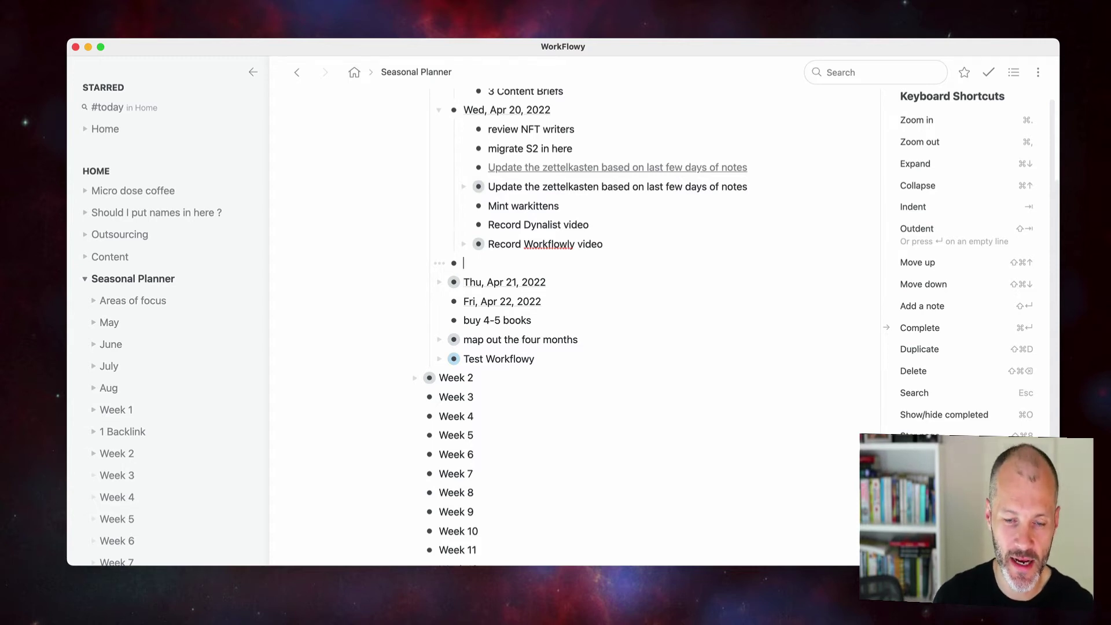
pyautogui.write('thurs')
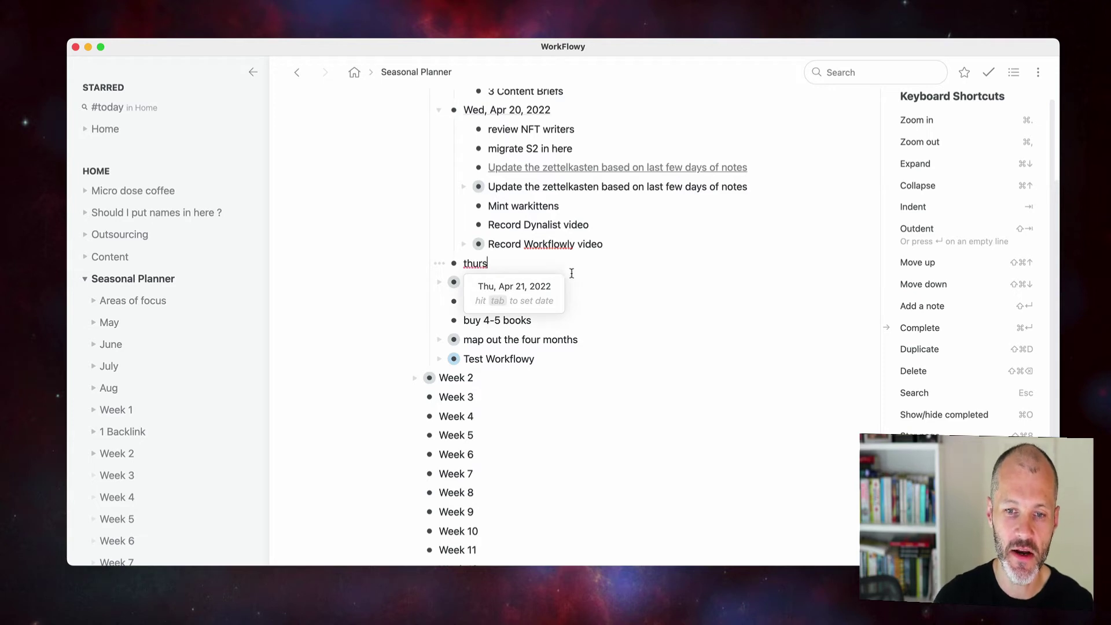
pyautogui.press('Tab')
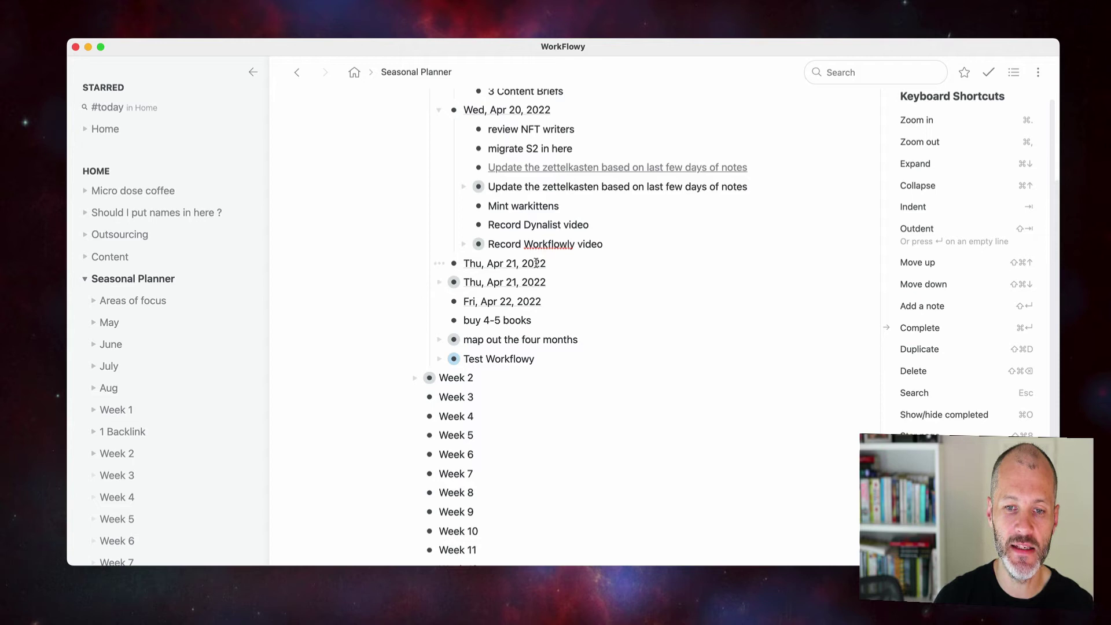
pyautogui.click(851, 73)
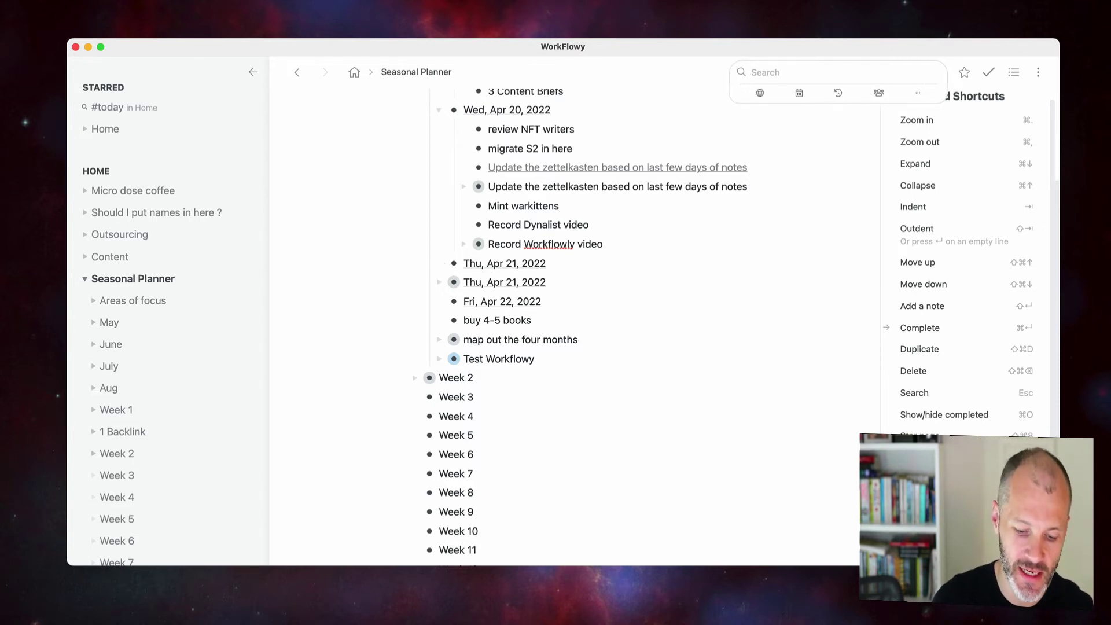
# Step: Search 'thur' and complete Review NFT articles, Record second outliner video and Record duo trope
pyautogui.write('thur')
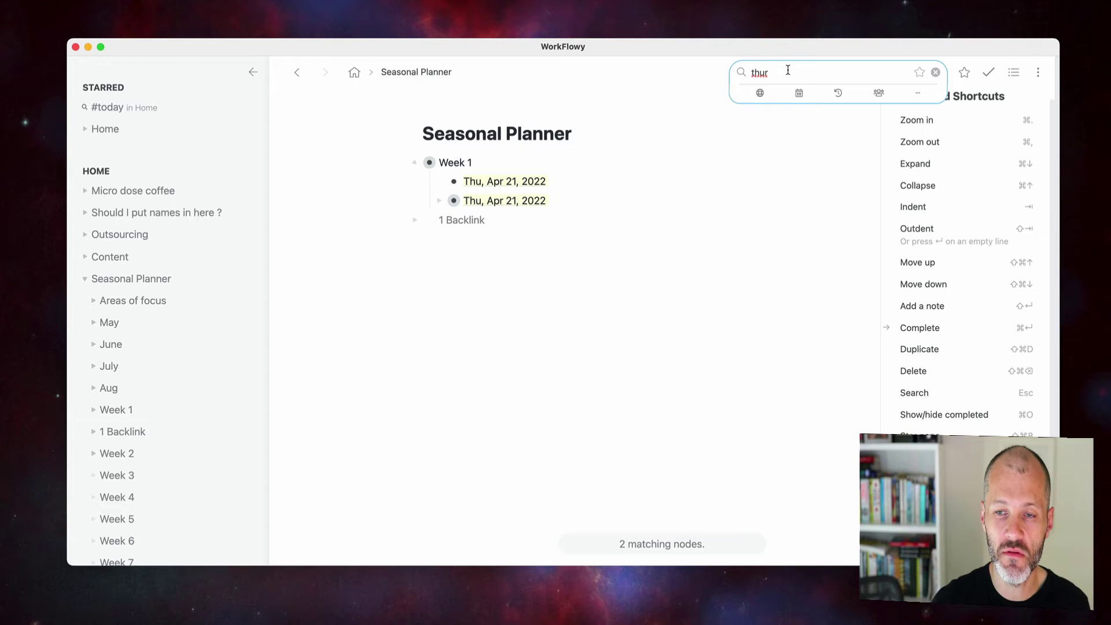
pyautogui.click(440, 201)
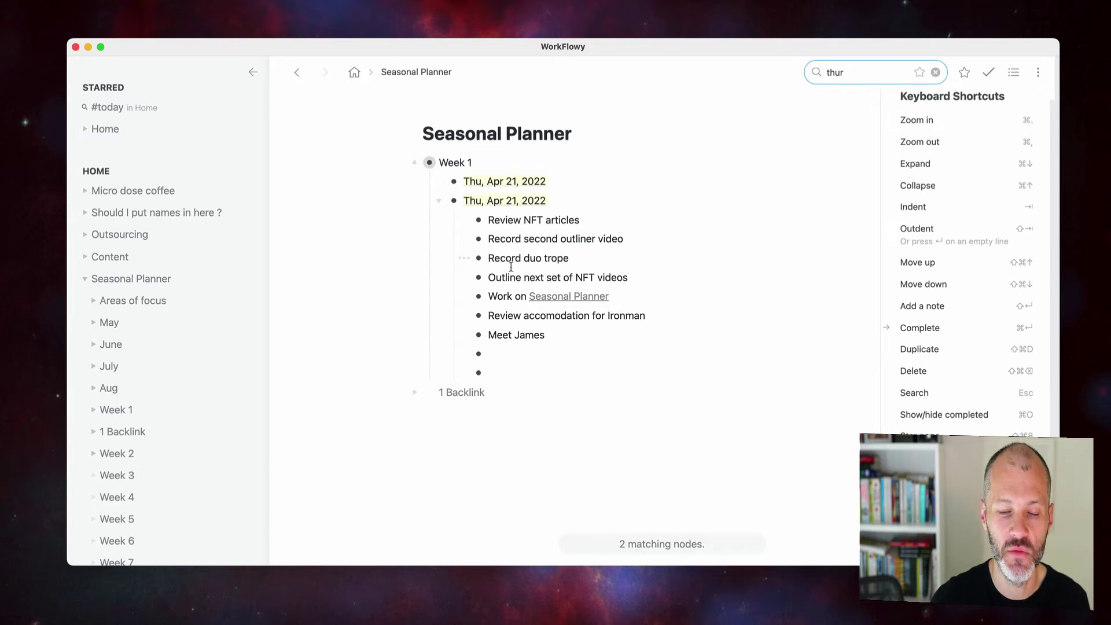
pyautogui.click(638, 219)
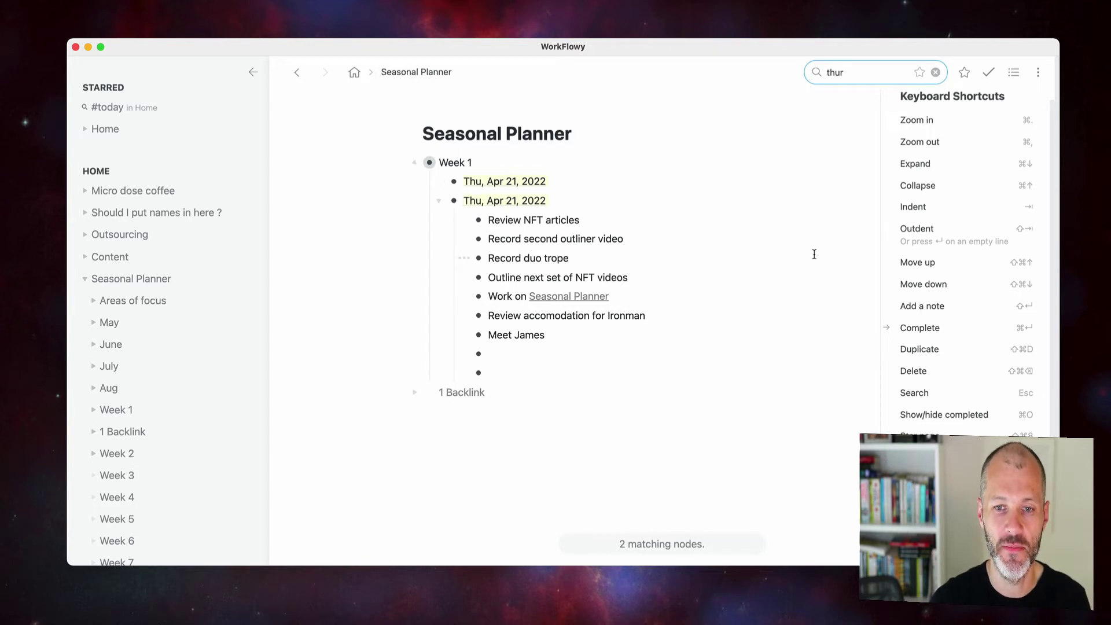
pyautogui.press('super+Return')
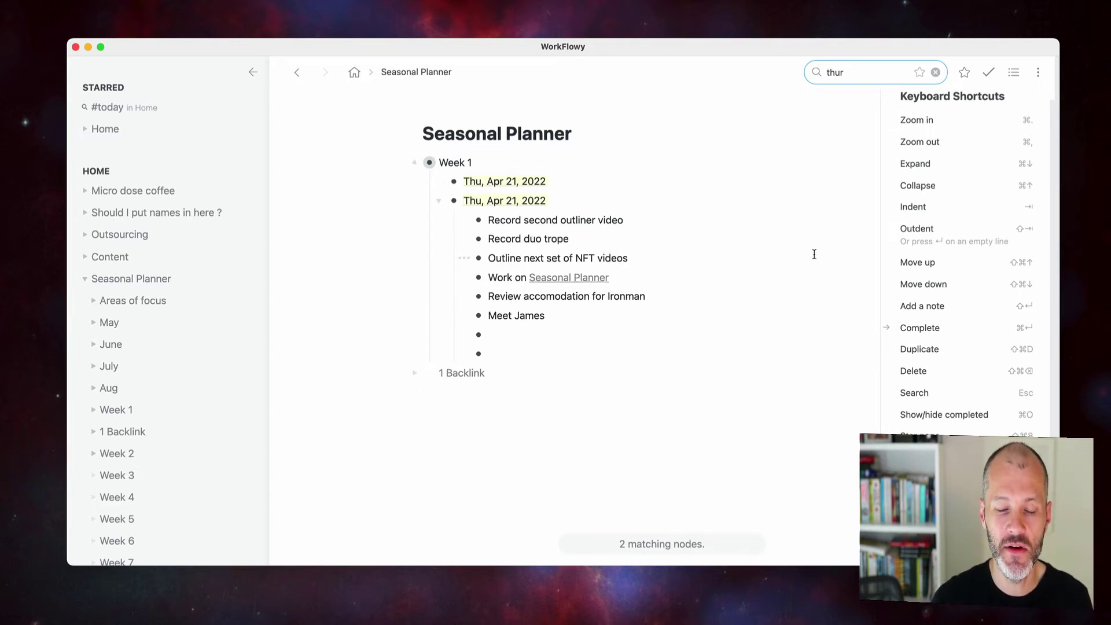
pyautogui.press('super+Return')
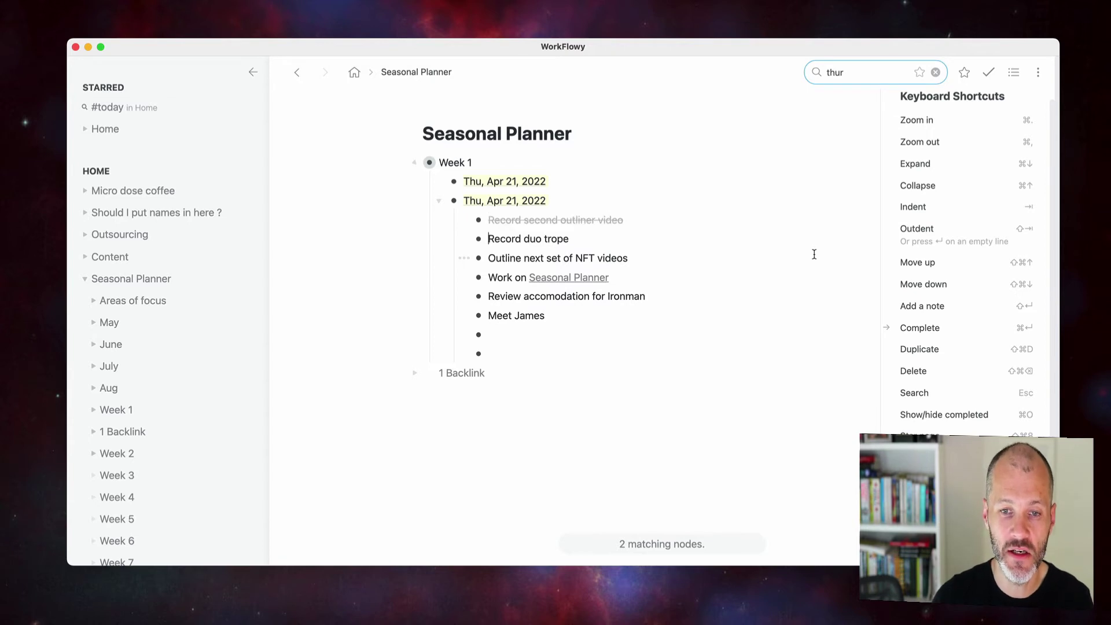
pyautogui.press('super+Return')
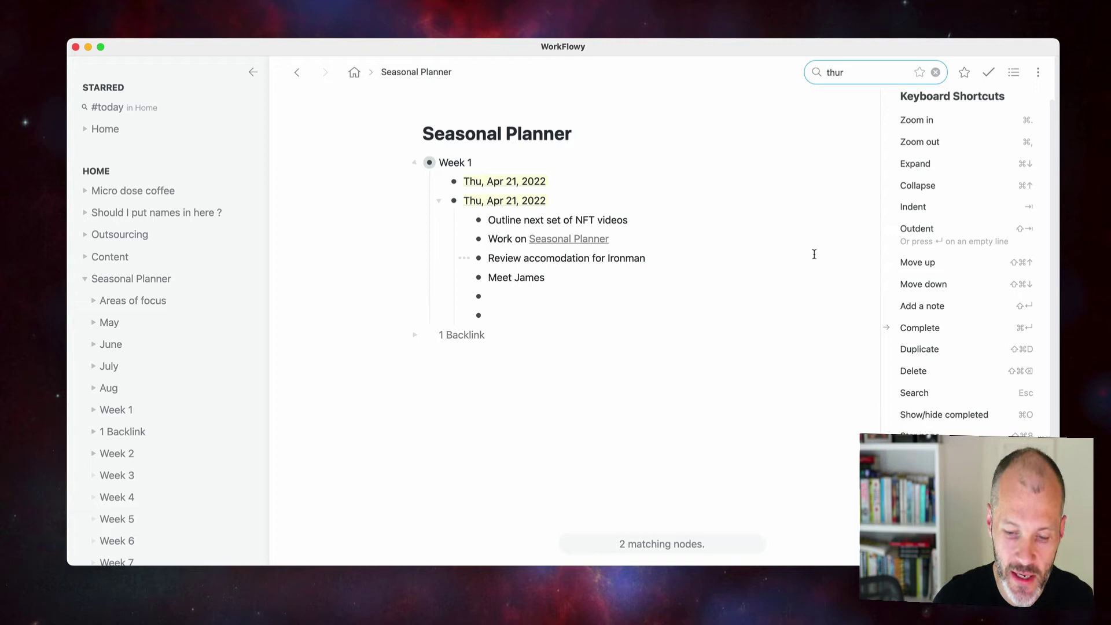
# Step: Show completed items, make all three tasks active again, then hide completed items
pyautogui.press('super+o')
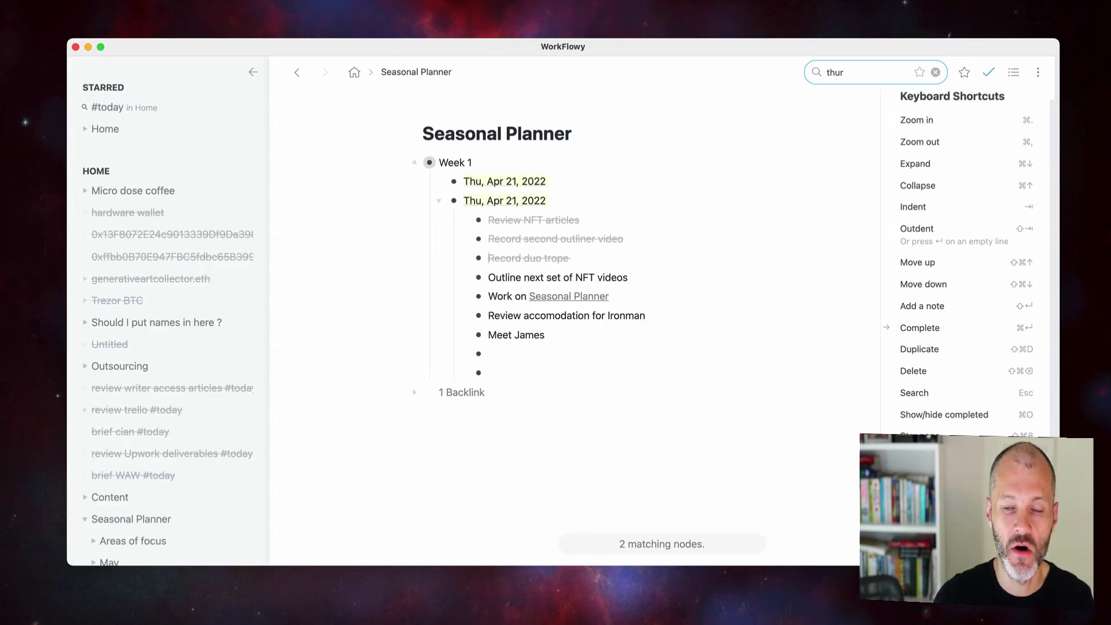
pyautogui.press('Up')
pyautogui.press('super+Return')
pyautogui.press('Up')
pyautogui.press('super+Return')
pyautogui.press('Up')
pyautogui.press('super+Return')
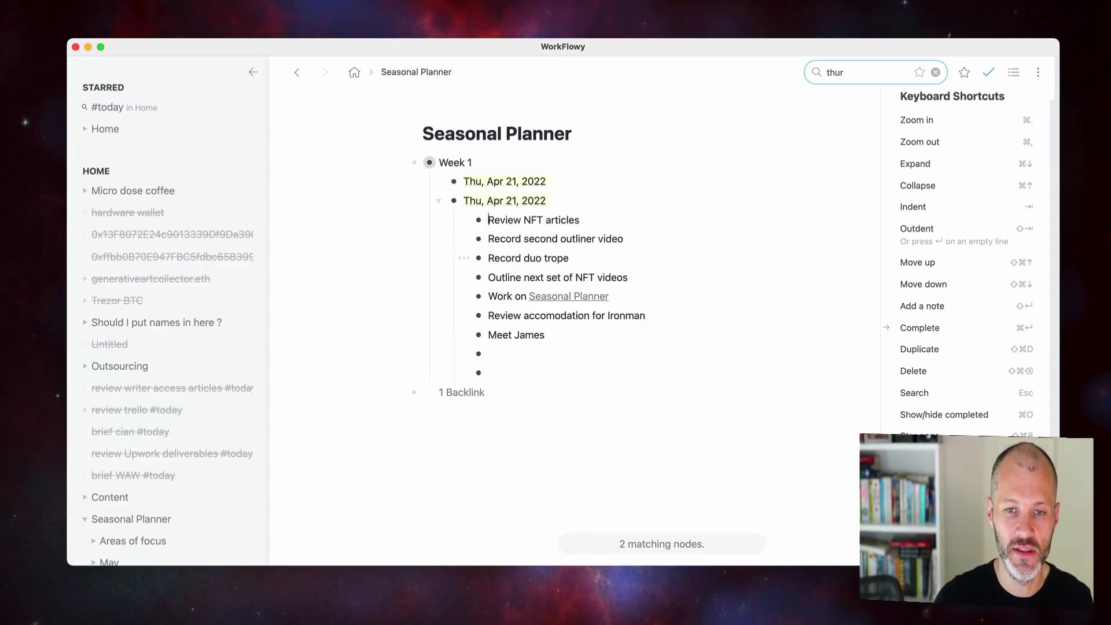
pyautogui.press('super+o')
pyautogui.press('Down')
pyautogui.press('Down')
pyautogui.press('Down')
pyautogui.press('Down')
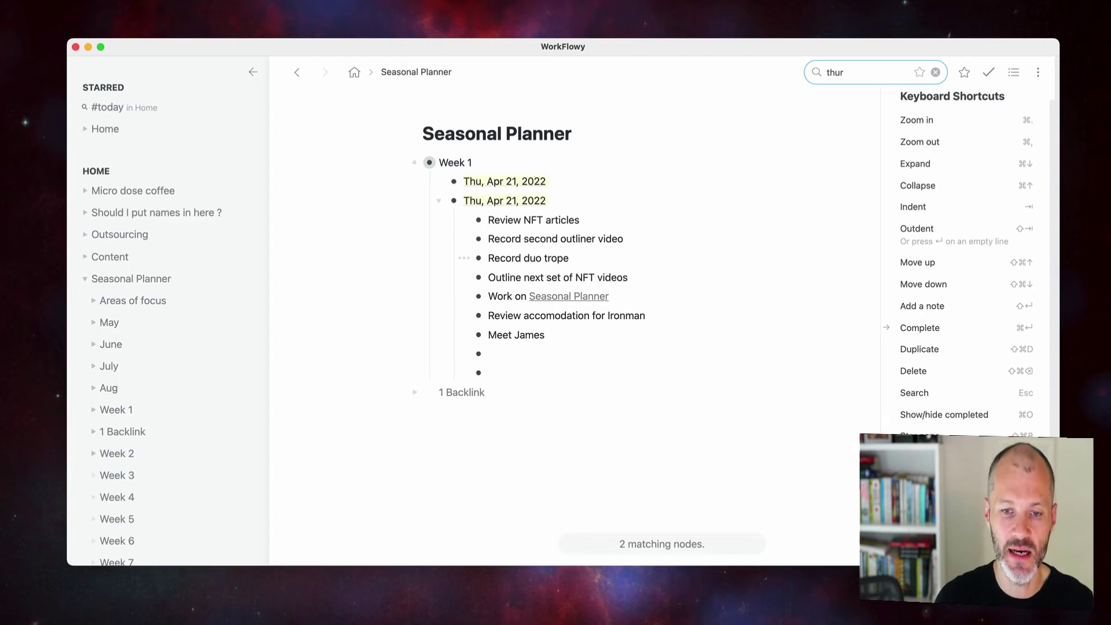
pyautogui.press('Down')
pyautogui.press('Down')
pyautogui.press('Down')
# Step: Add a '#doing' item under the Thu, Apr 21, 2022 entry
pyautogui.press('Return')
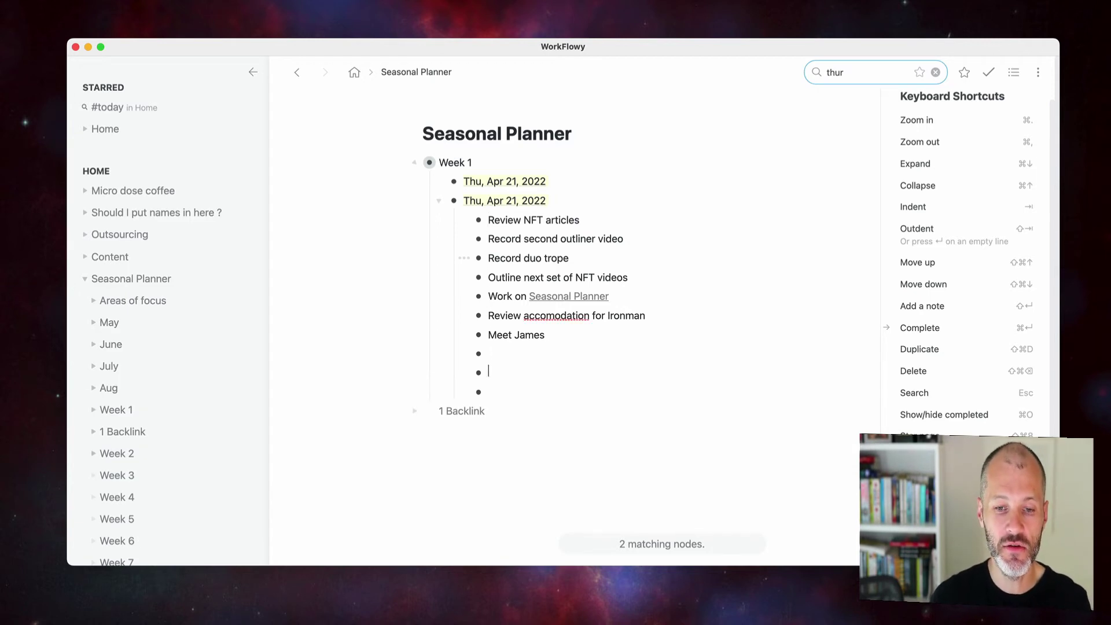
pyautogui.write('#doing')
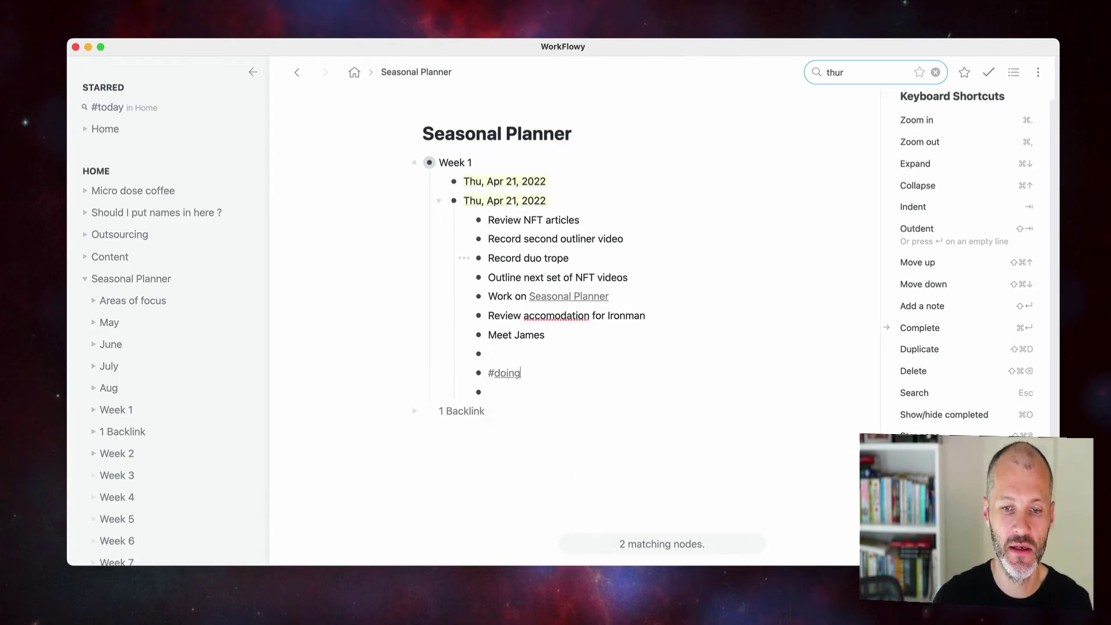
pyautogui.press('Return')
# Step: Clear the 'thur' search and filter the outline by '#doing'
pyautogui.press('Escape')
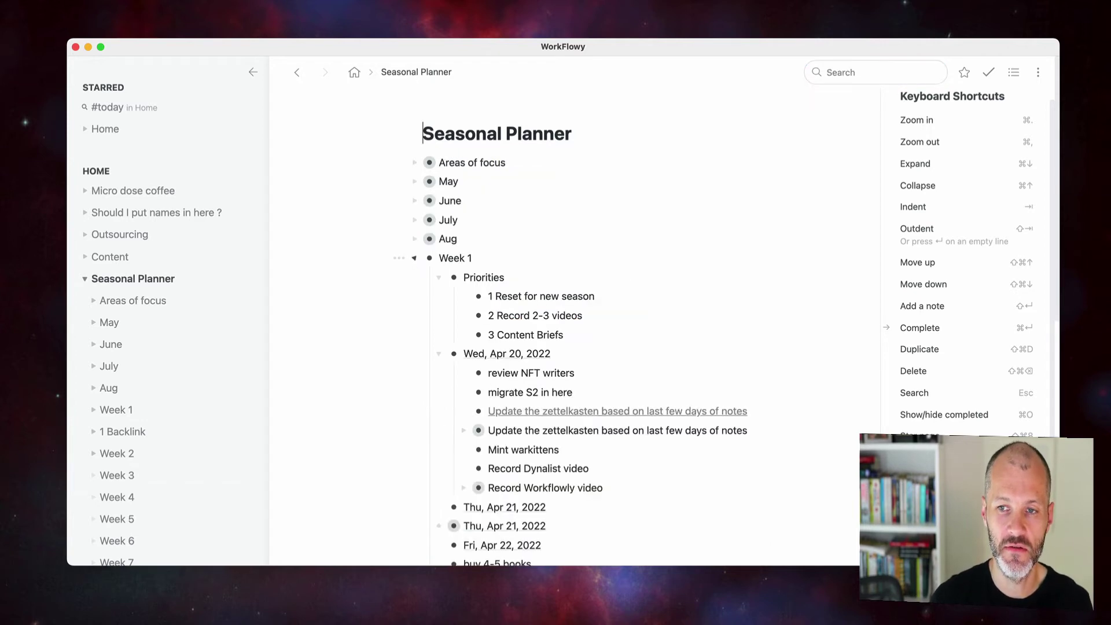
pyautogui.click(855, 70)
pyautogui.write('#doing')
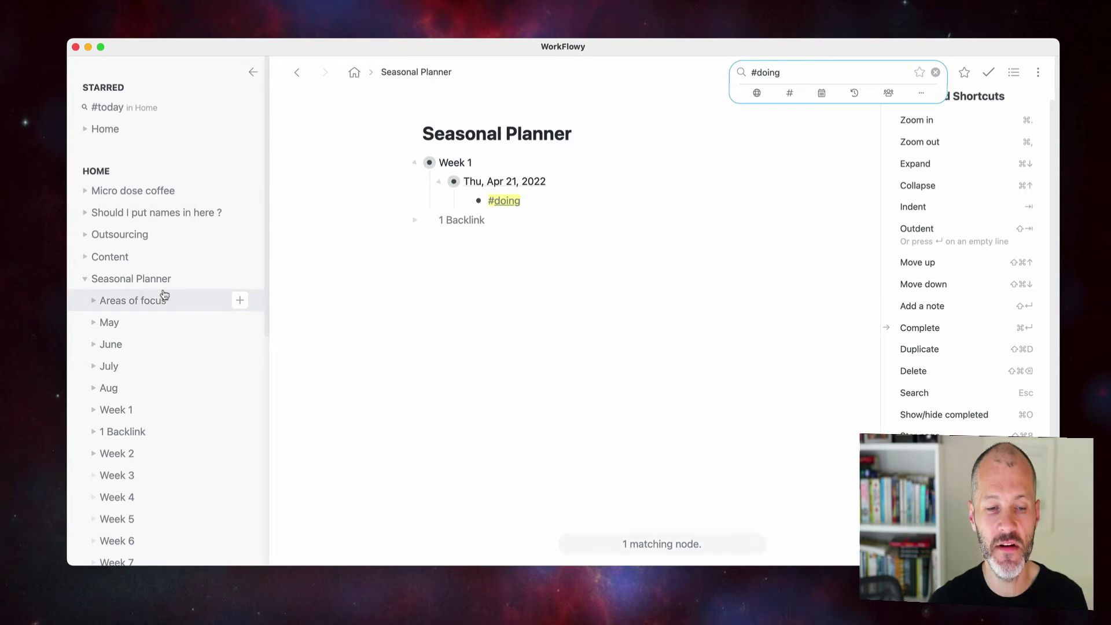
pyautogui.scroll(-6, 182, 321)
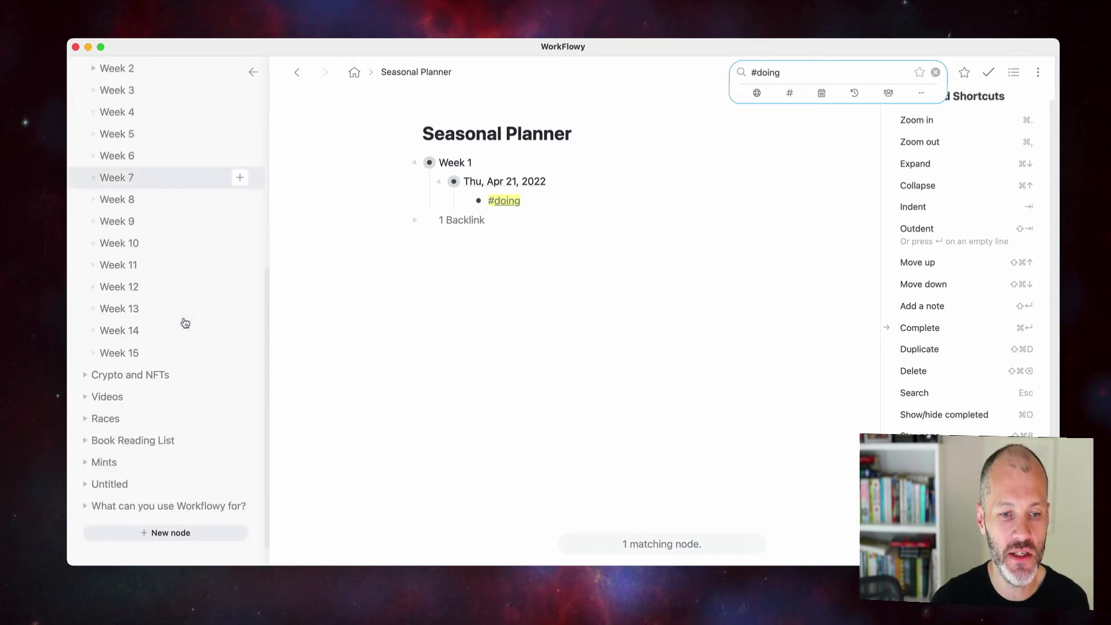
pyautogui.scroll(6, 186, 322)
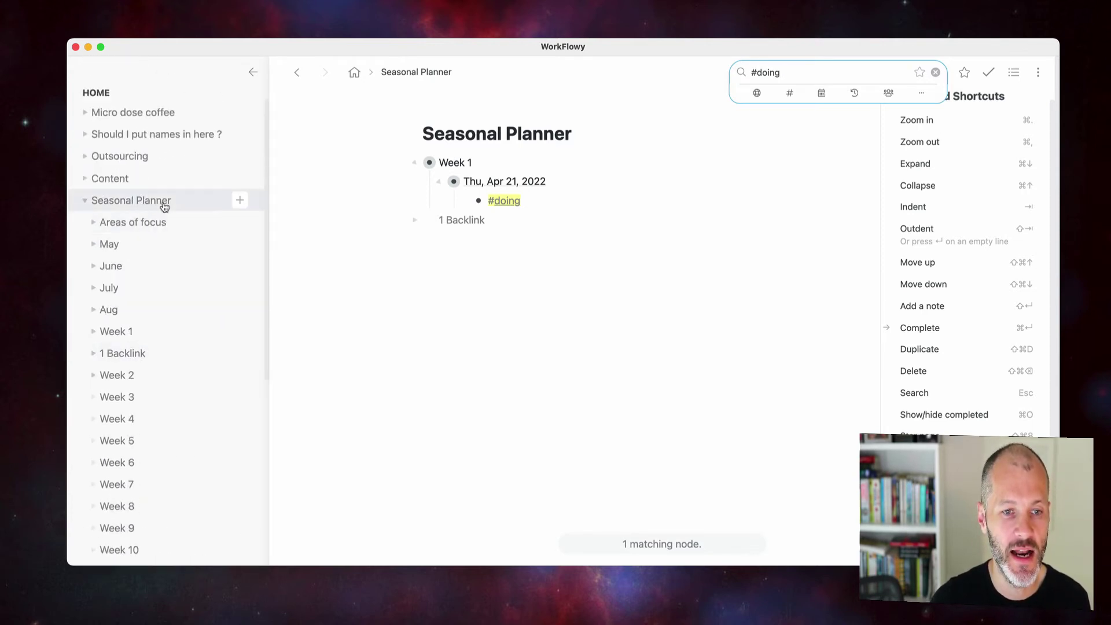
# Step: Add 'upwork' and 'problogger jobs' items under review NFT writers in Seasonal Planner
pyautogui.click(164, 207)
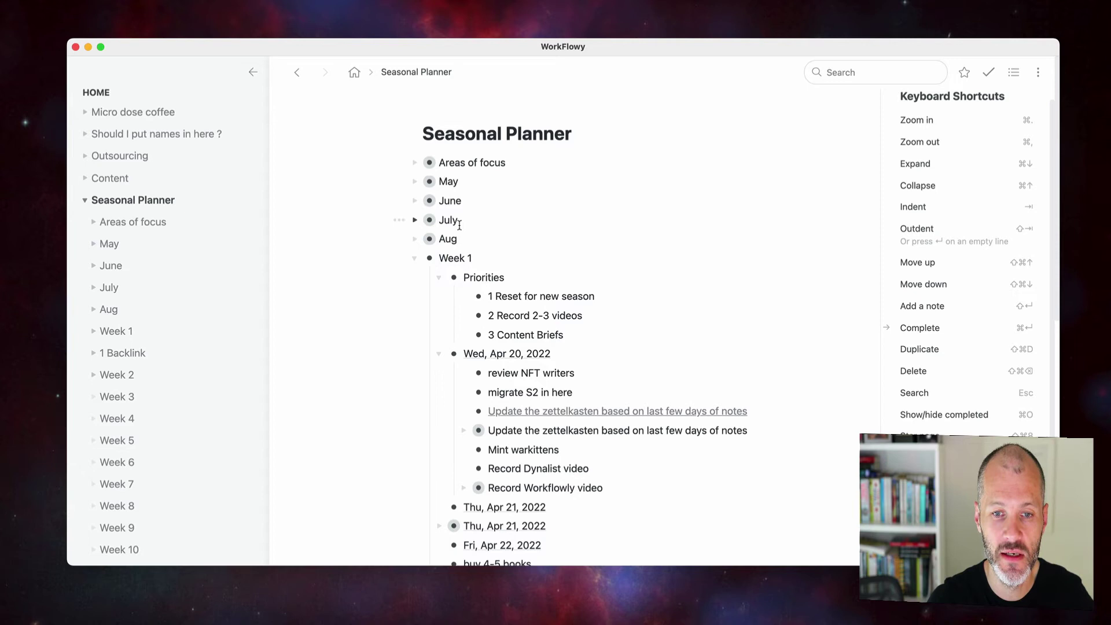
pyautogui.scroll(-1, 469, 256)
pyautogui.scroll(-5, 469, 256)
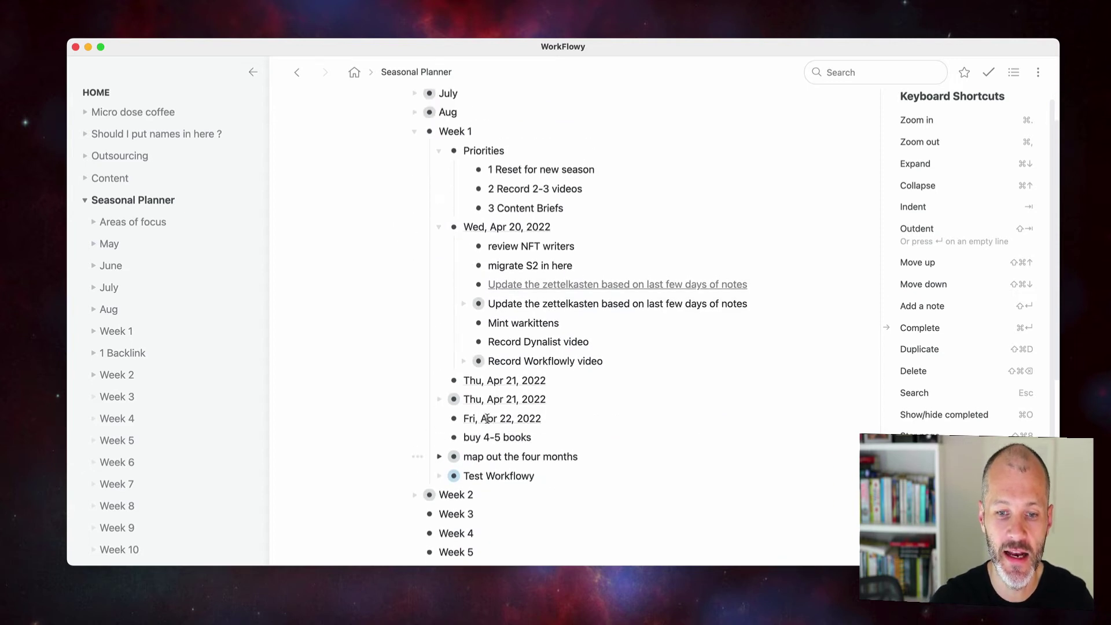
pyautogui.scroll(5, 502, 381)
pyautogui.scroll(-1, 503, 380)
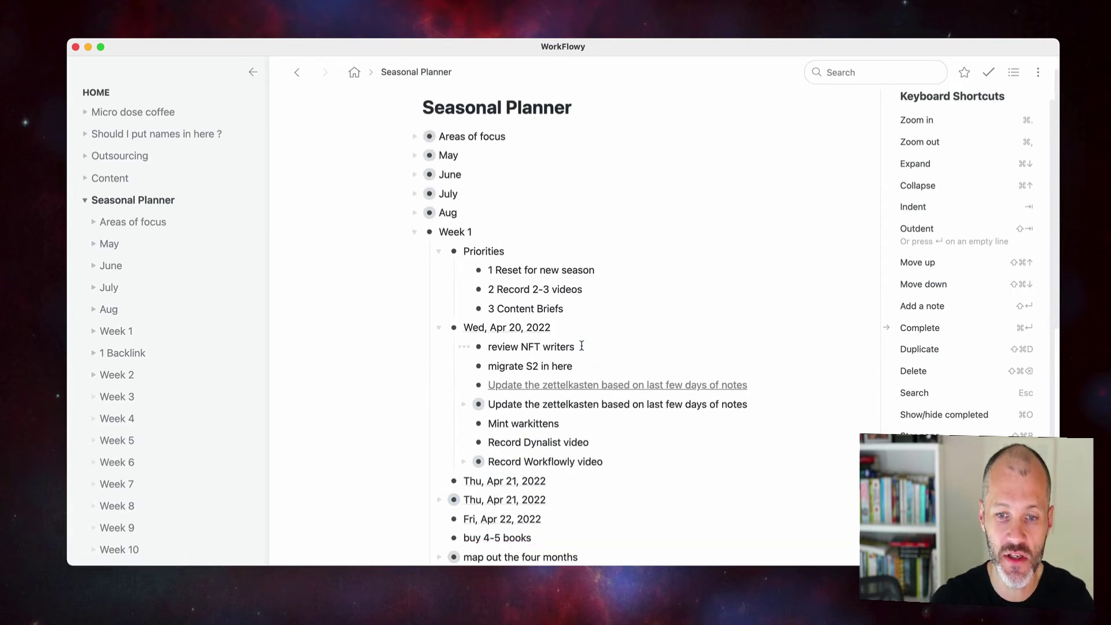
pyautogui.click(581, 346)
pyautogui.press('Return')
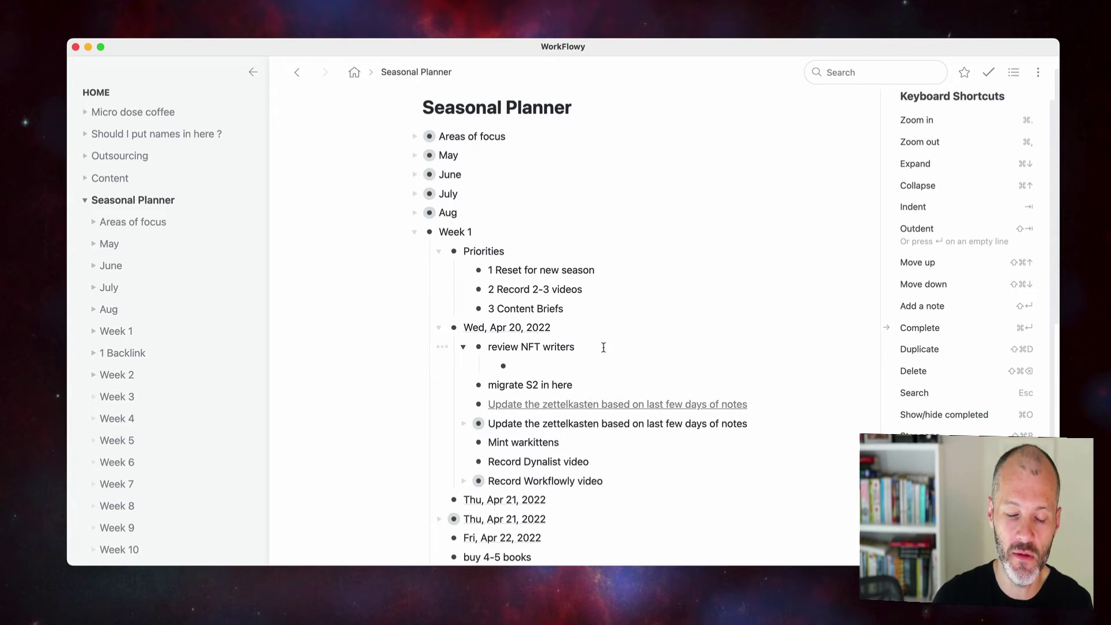
pyautogui.write('upwork')
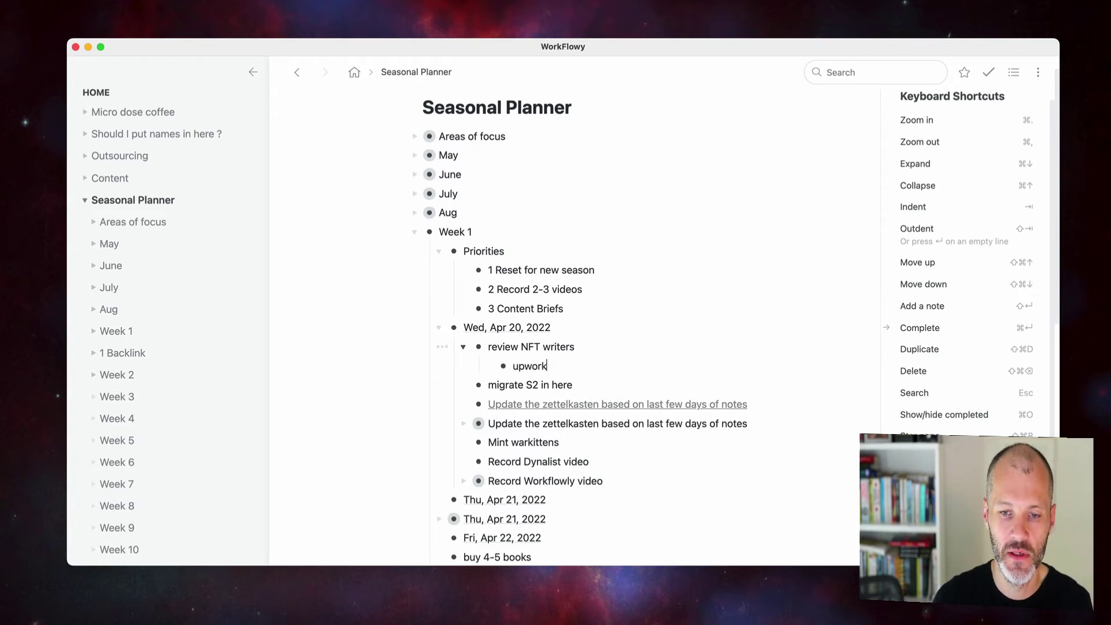
pyautogui.press('Return')
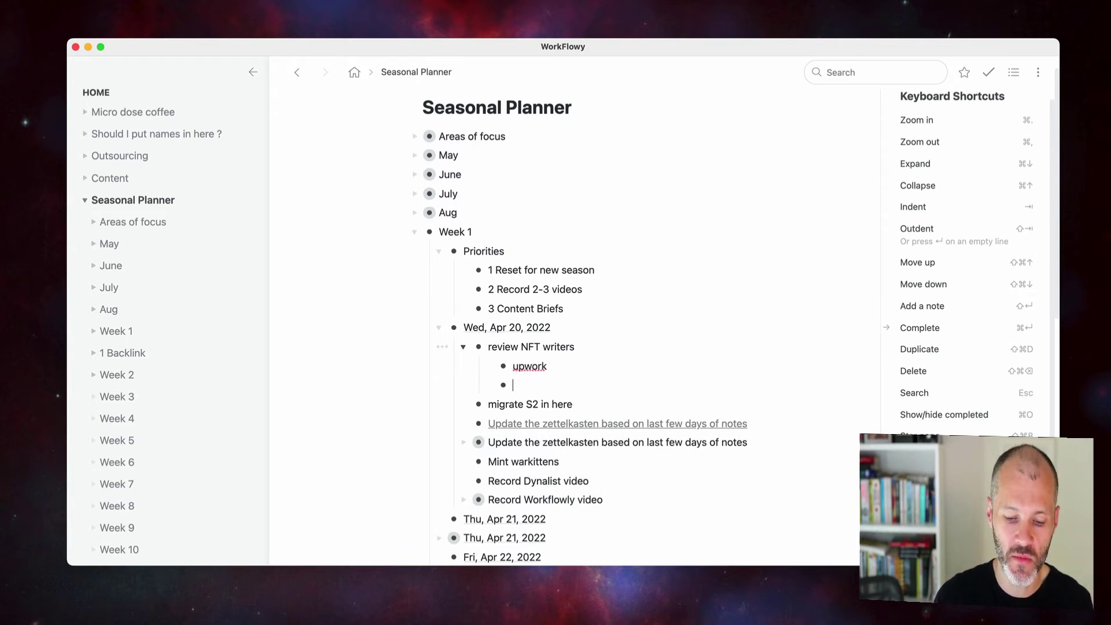
pyautogui.write('problogge')
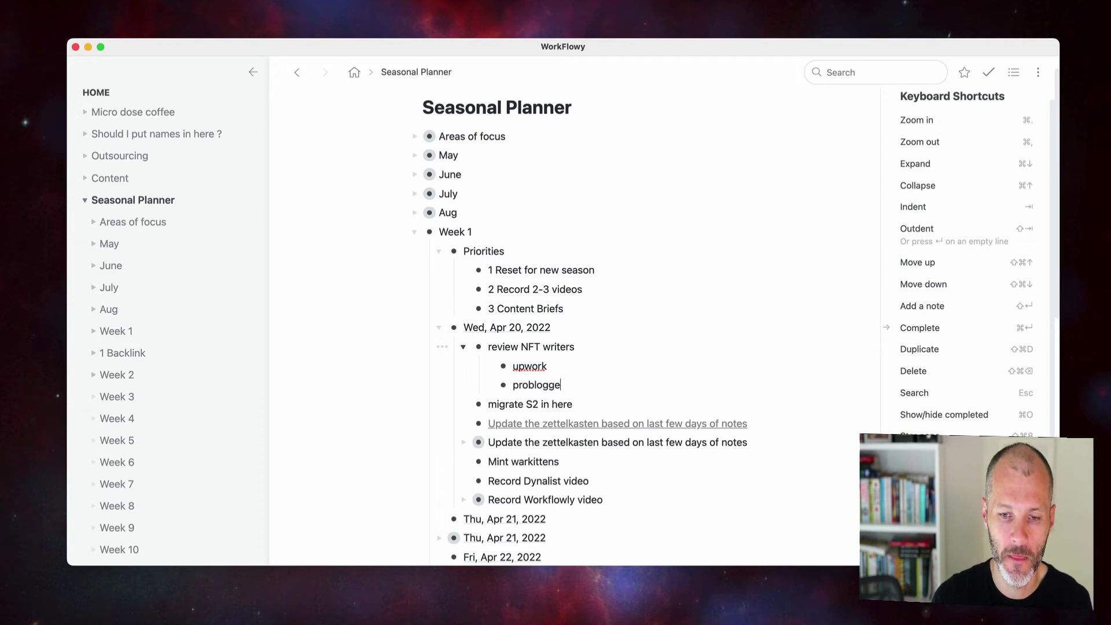
pyautogui.write('r jobs')
# Step: Give problogger jobs and upwork empty child bullets, then zoom into upwork as its own page
pyautogui.press('Return')
pyautogui.press('Tab')
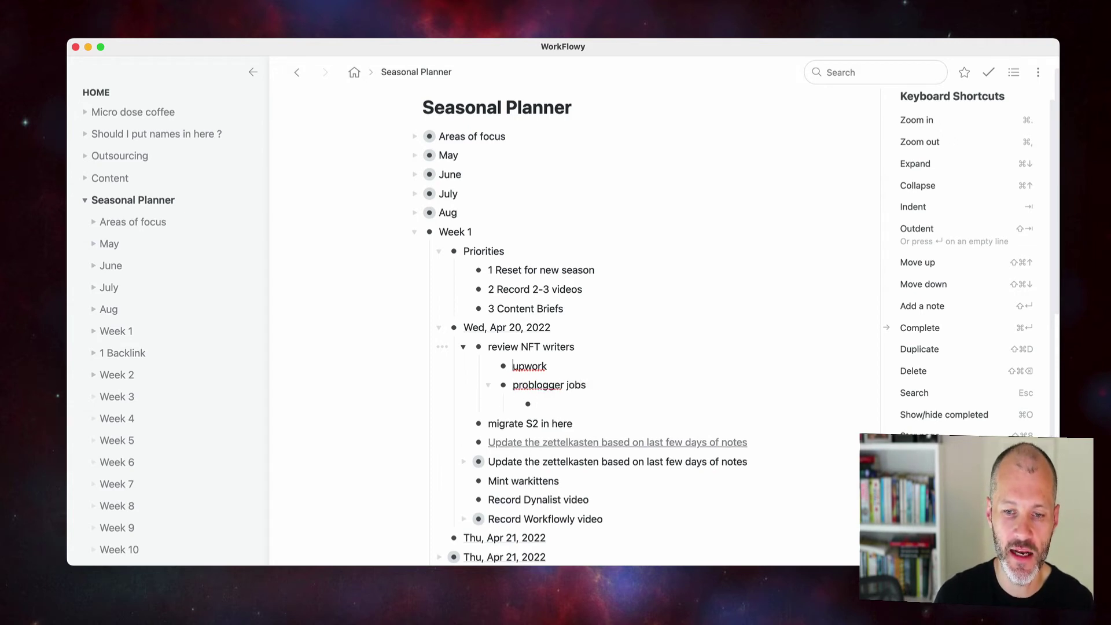
pyautogui.press('Return')
pyautogui.press('Tab')
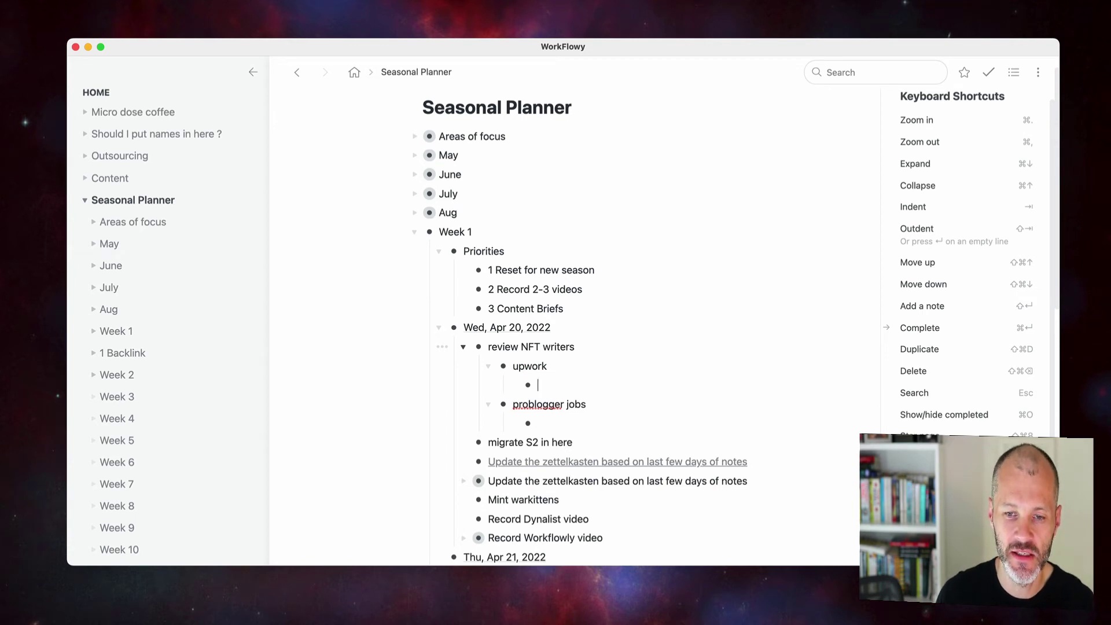
pyautogui.click(513, 366)
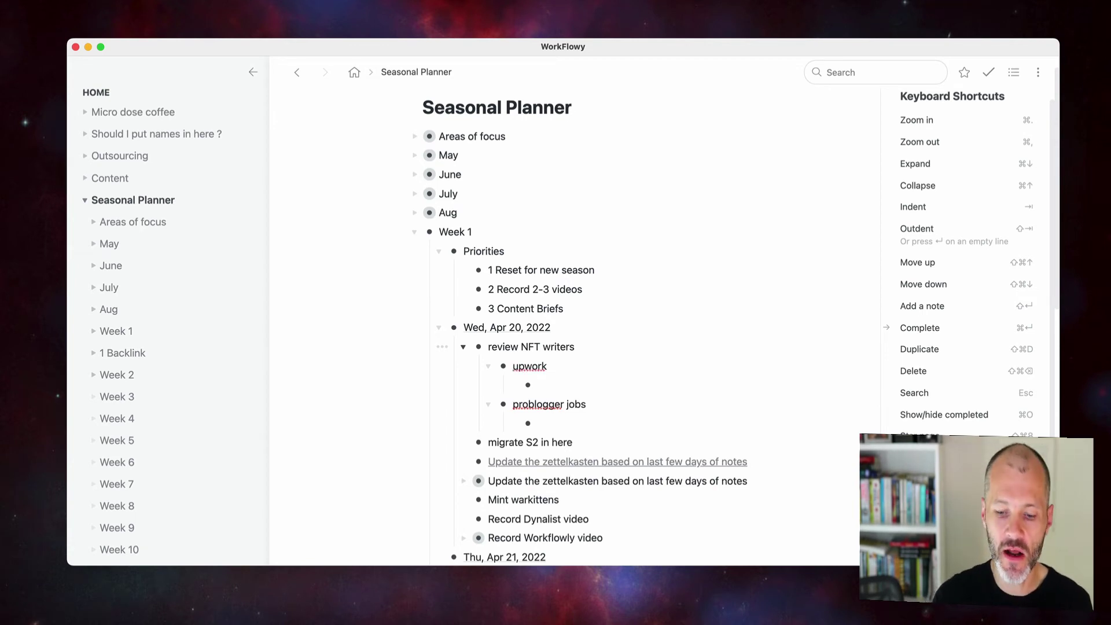
pyautogui.press('super+period')
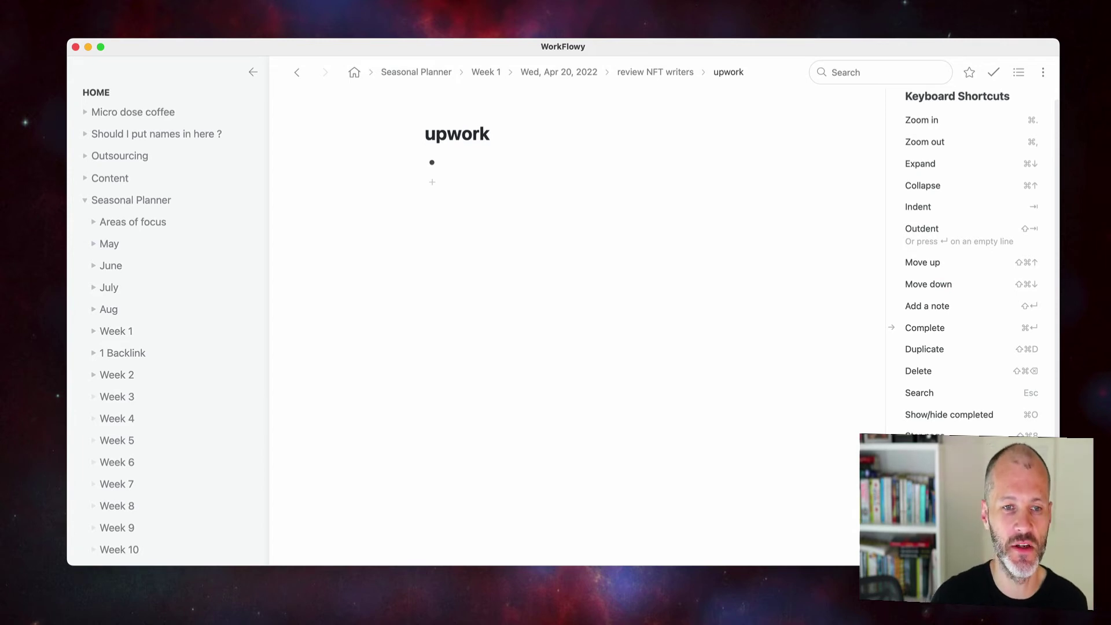
# Step: Open and close the search filters, then bring up the Cmd+K Jump to finder
pyautogui.scroll(3, 196, 251)
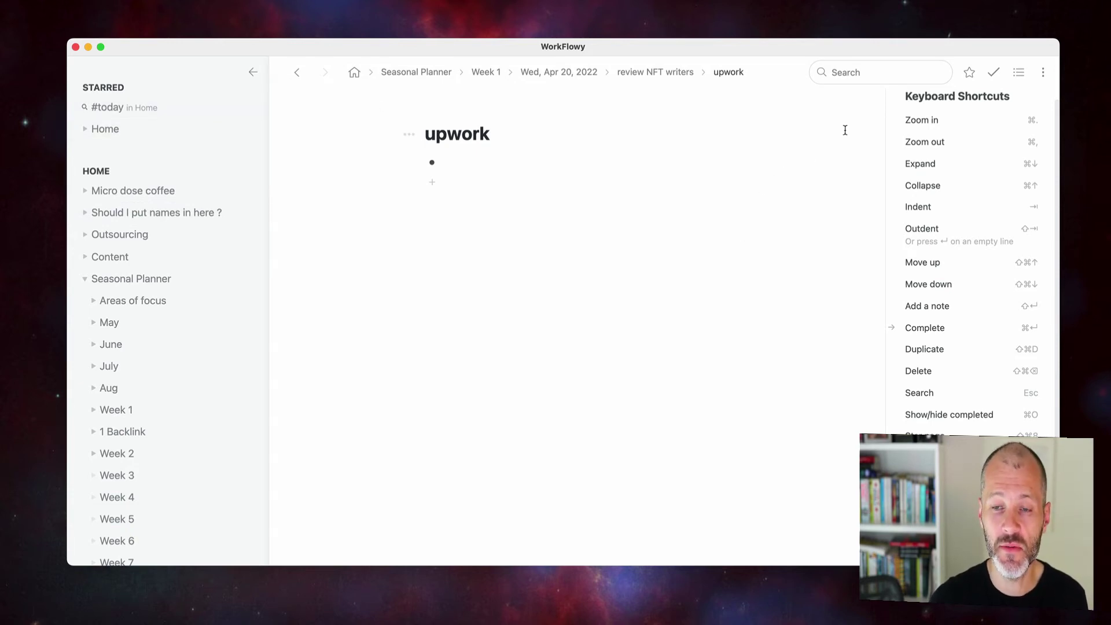
pyautogui.click(853, 79)
pyautogui.click(784, 159)
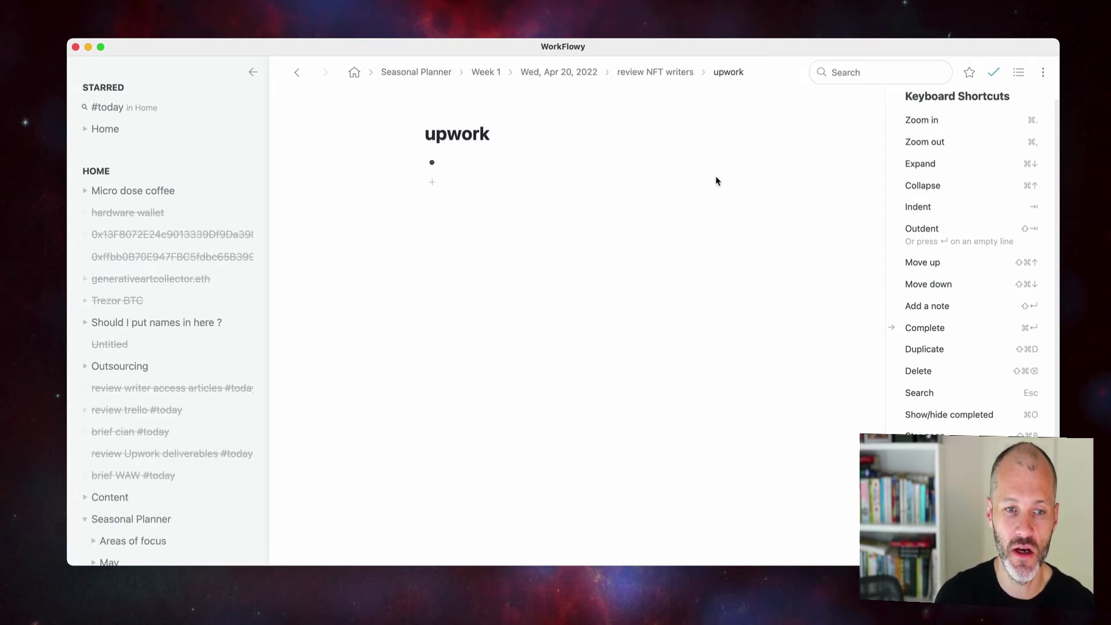
pyautogui.press('super+k')
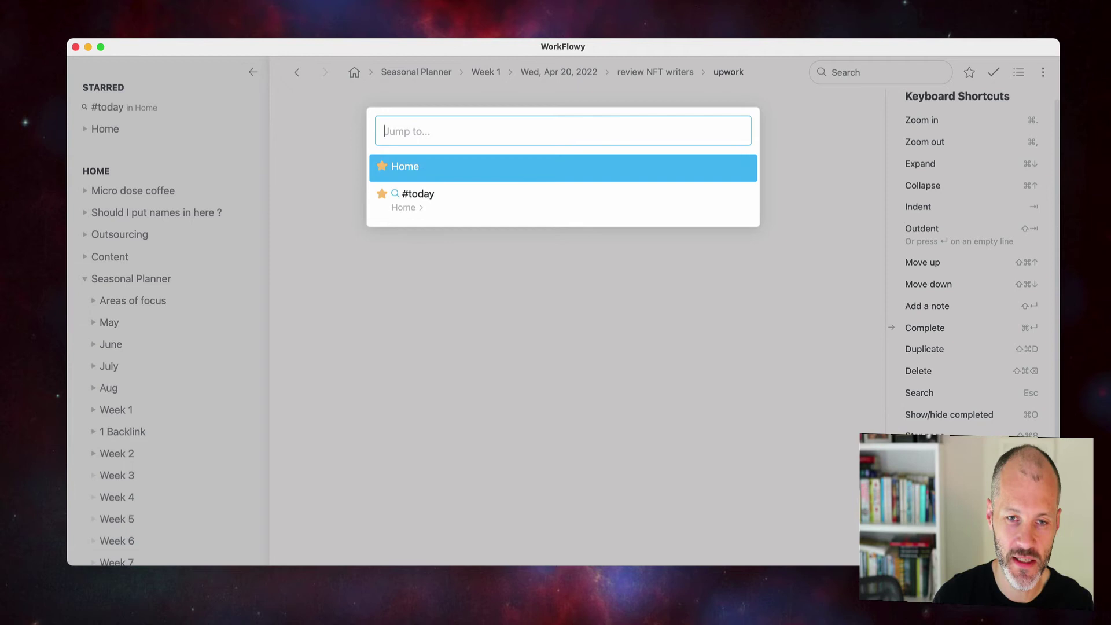
# Step: Jump to 'What can you use Workflowy for?' via 'workf' and show its completed items
pyautogui.write('workf')
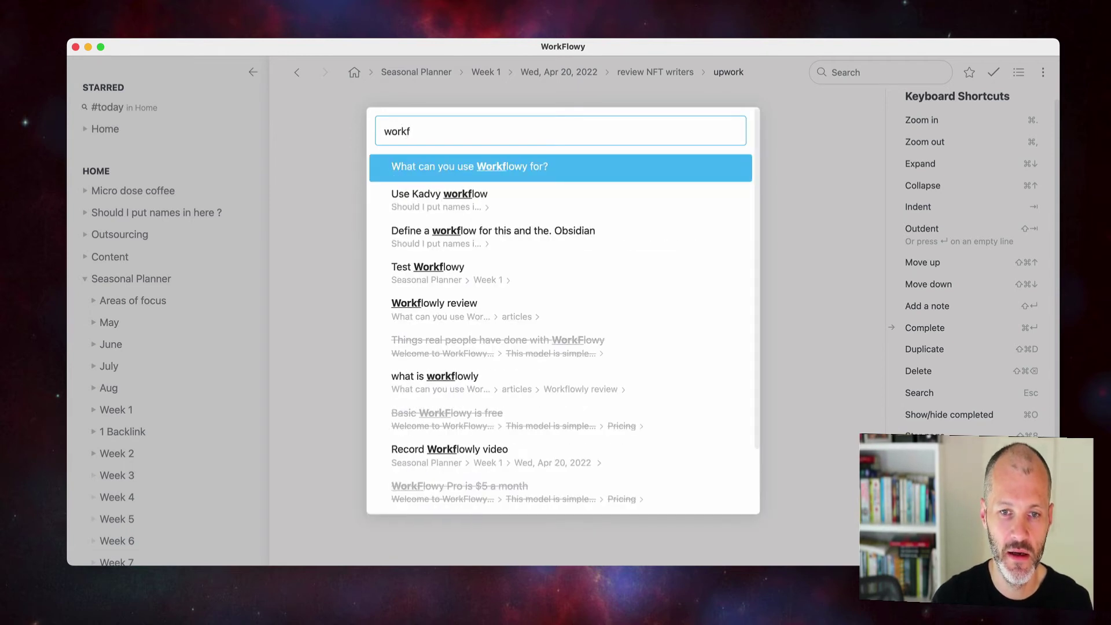
pyautogui.press('Return')
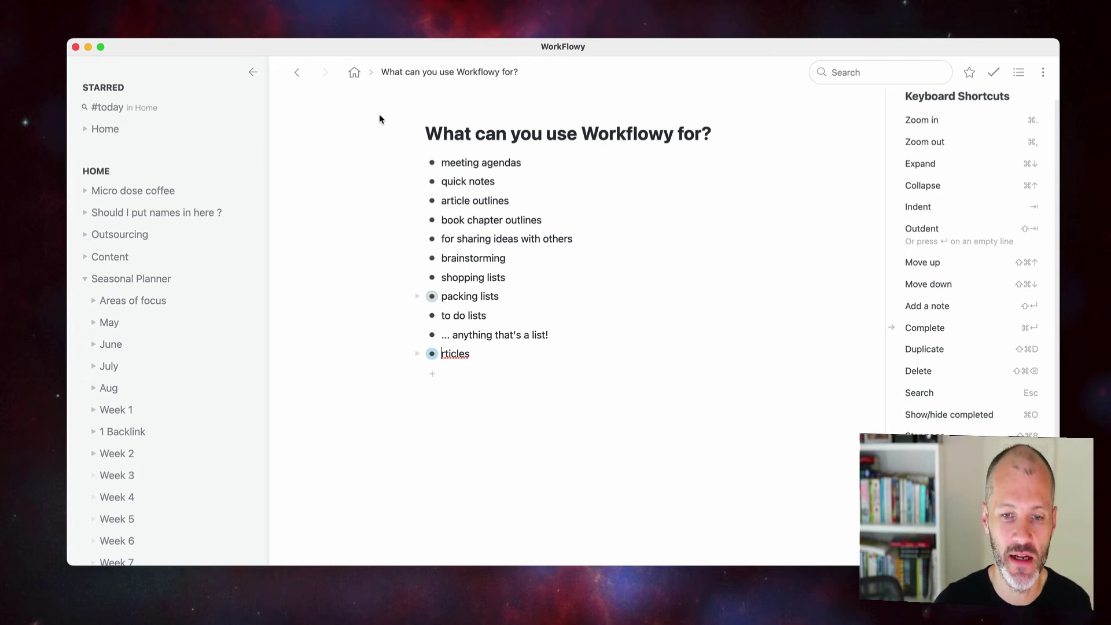
pyautogui.write('a')
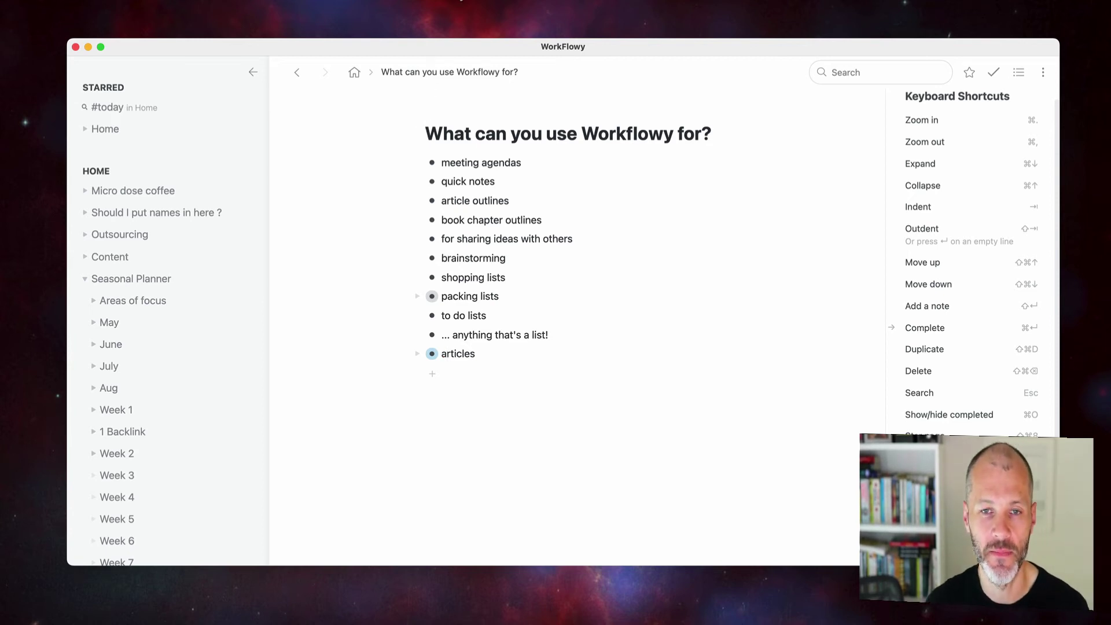
pyautogui.press('End')
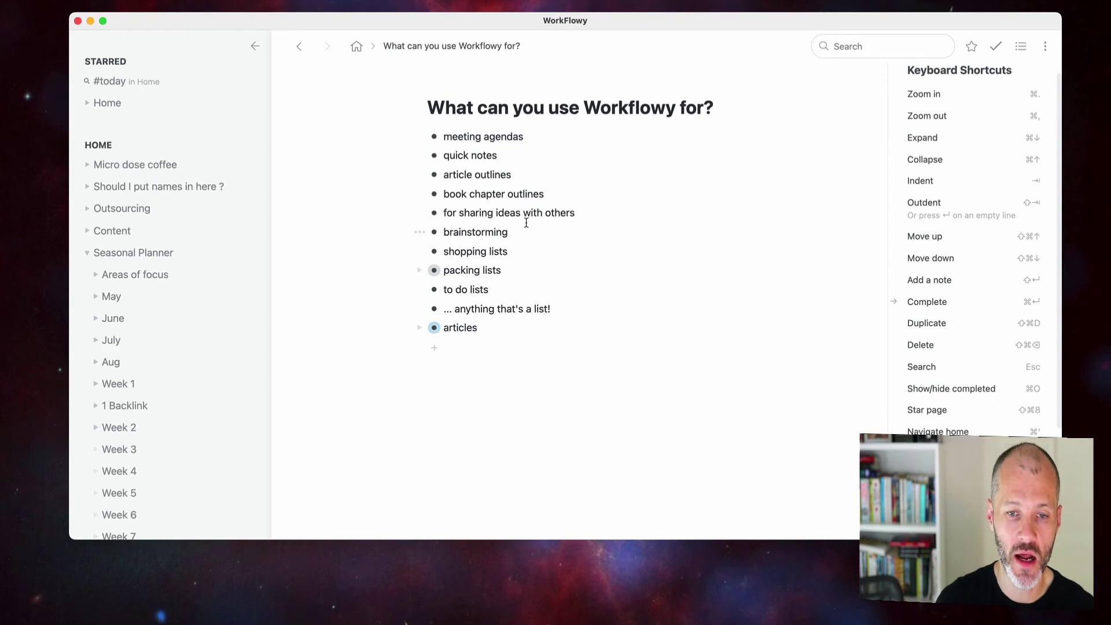
pyautogui.press('super+o')
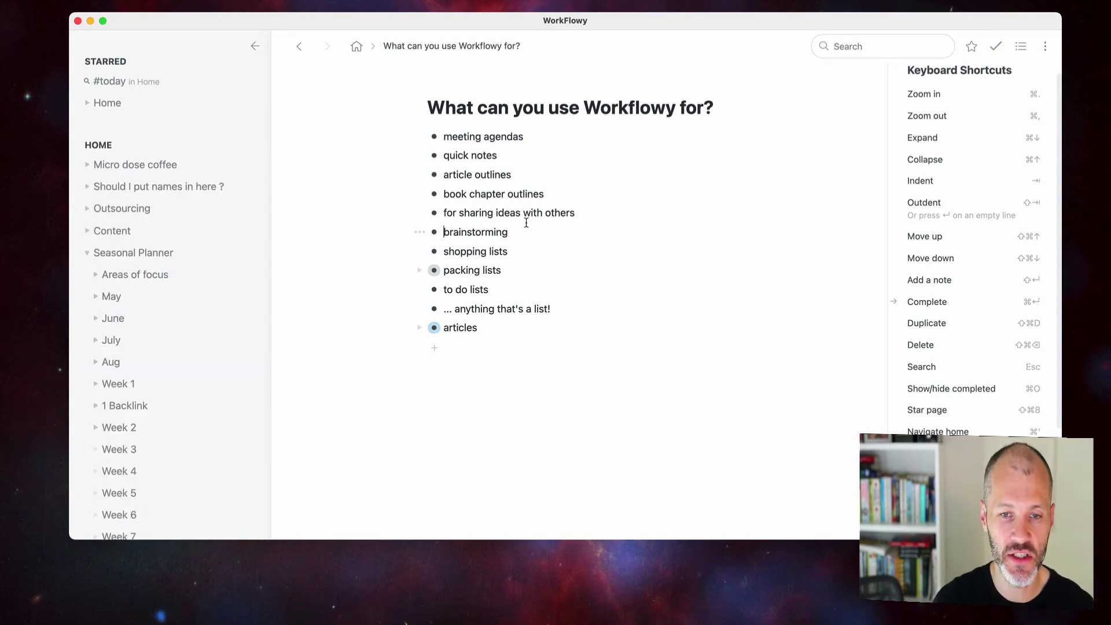
# Step: Jump to Seasonal Planner, zoom into the second Thu, Apr 21, 2022 entry and open its … menu
pyautogui.press('super+k')
pyautogui.write('season')
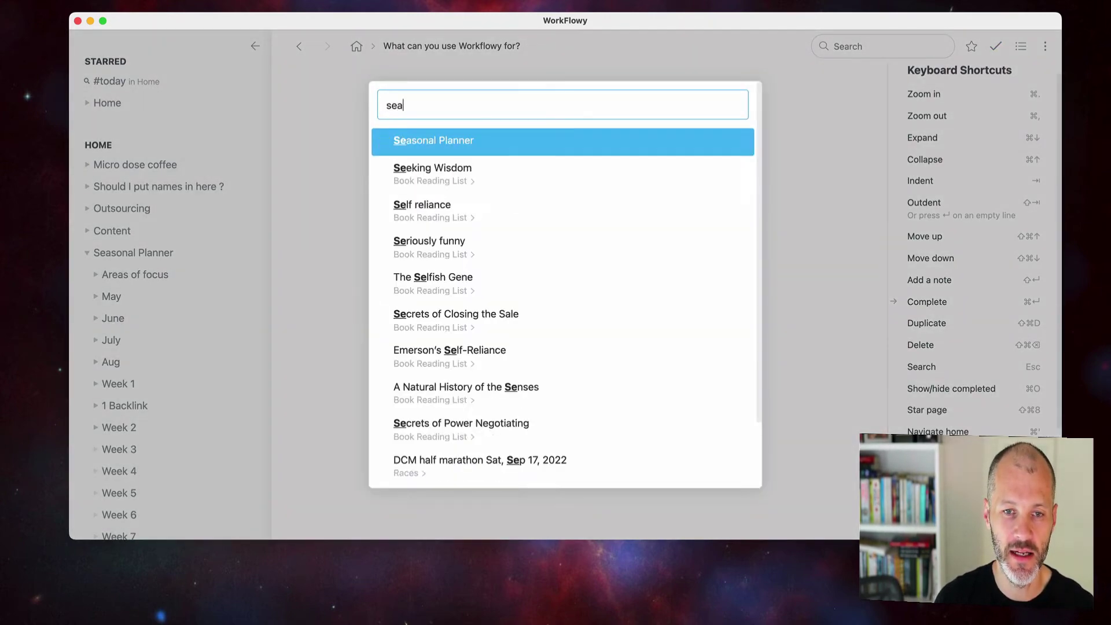
pyautogui.press('Return')
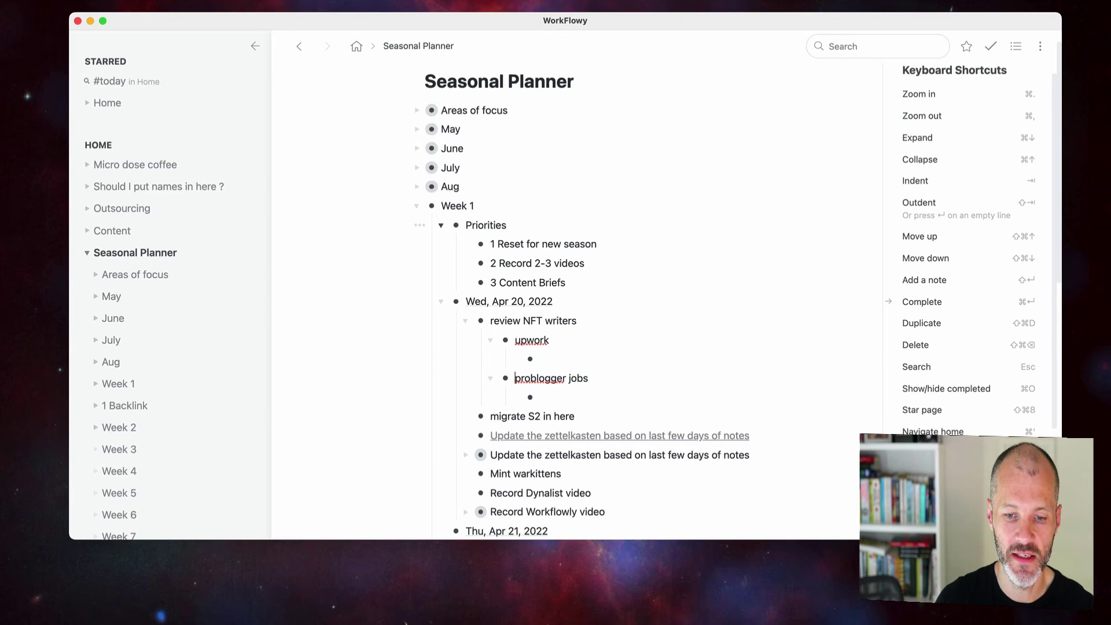
pyautogui.press('Down')
pyautogui.press('Down')
pyautogui.press('Down')
pyautogui.press('Down')
pyautogui.press('Down')
pyautogui.press('Down')
pyautogui.press('Down')
pyautogui.press('Down')
pyautogui.press('Down')
pyautogui.press('Down')
pyautogui.press('Down')
pyautogui.press('Down')
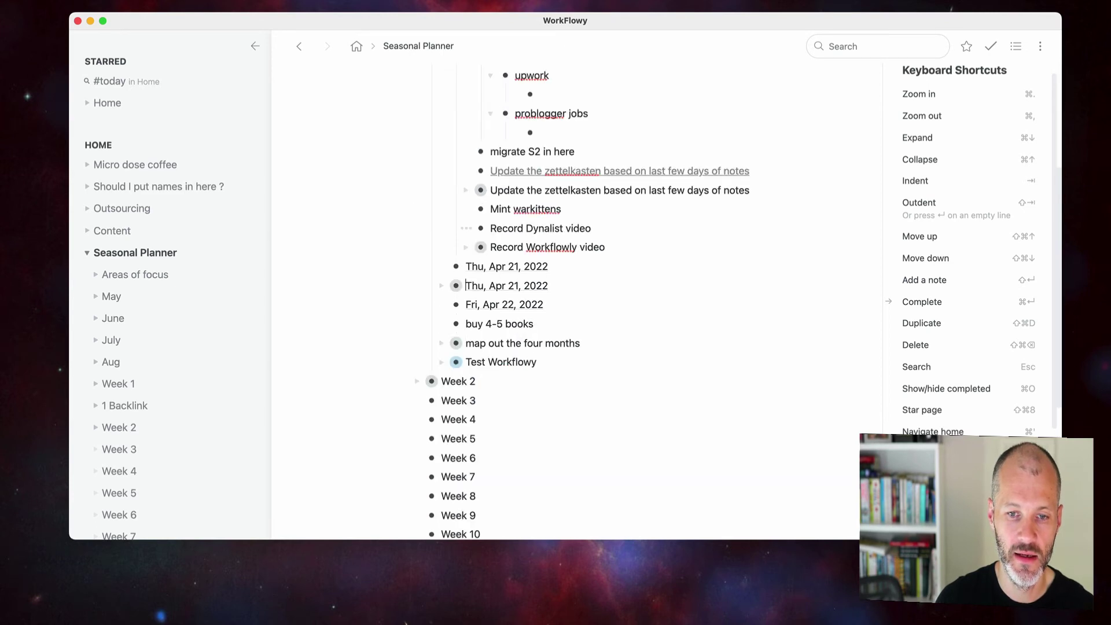
pyautogui.press('super+Down')
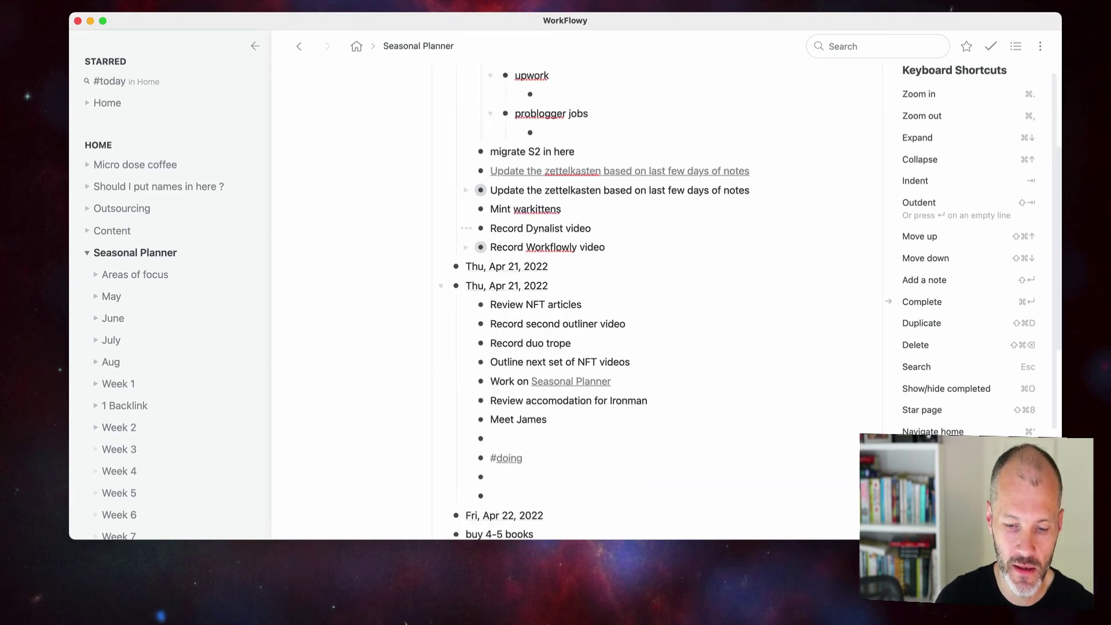
pyautogui.press('super+period')
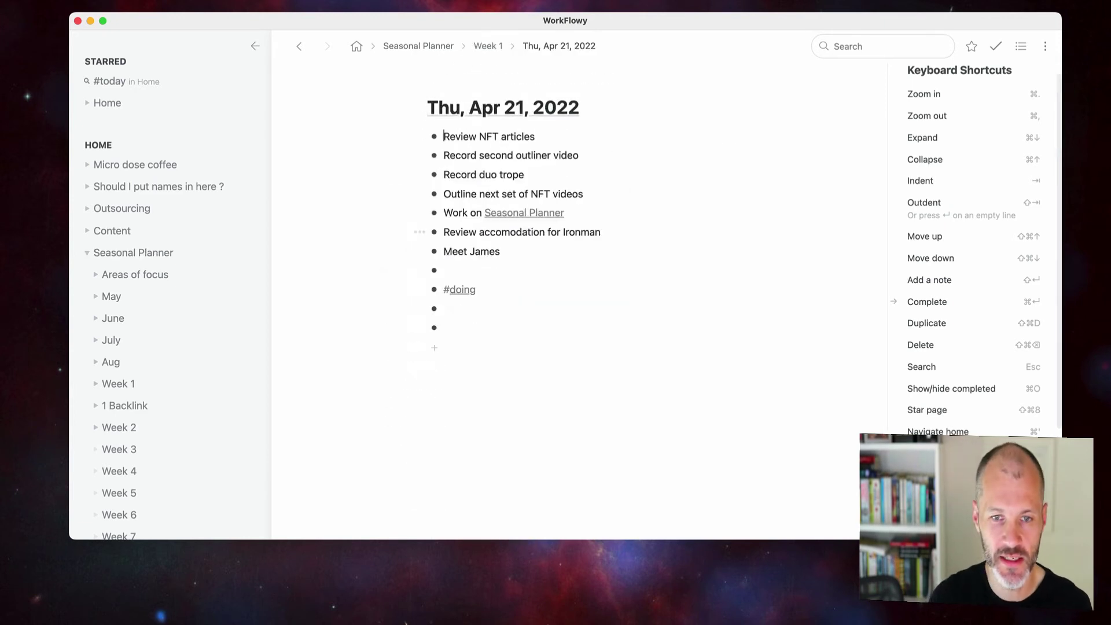
pyautogui.click(412, 109)
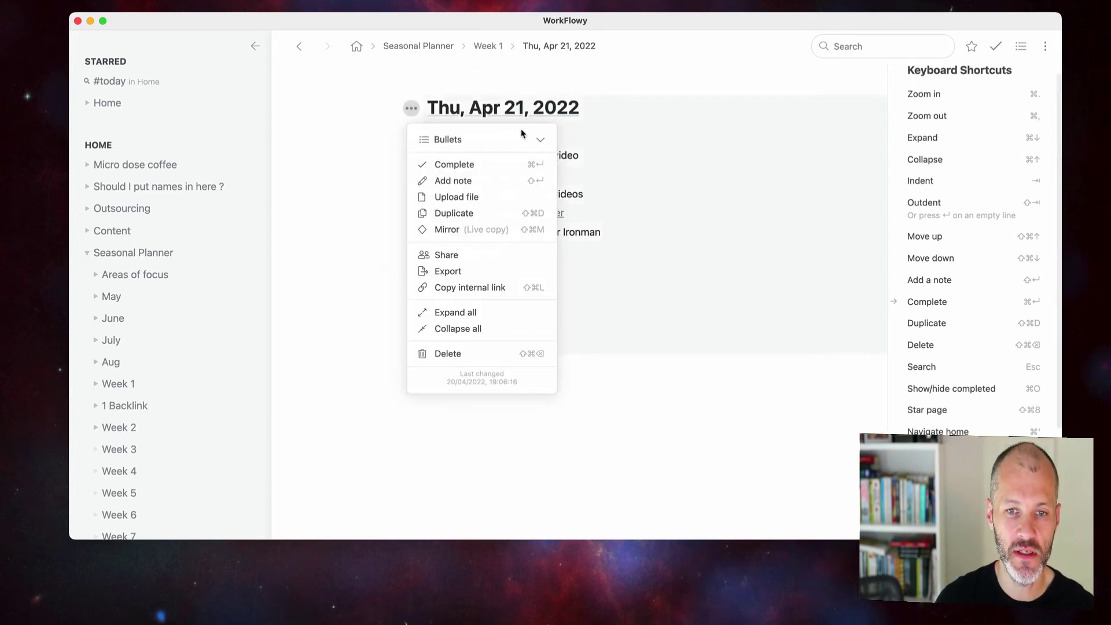
# Step: Switch the Thu, Apr 21, 2022 page to Board layout and start a card under Review NFT articles
pyautogui.click(541, 141)
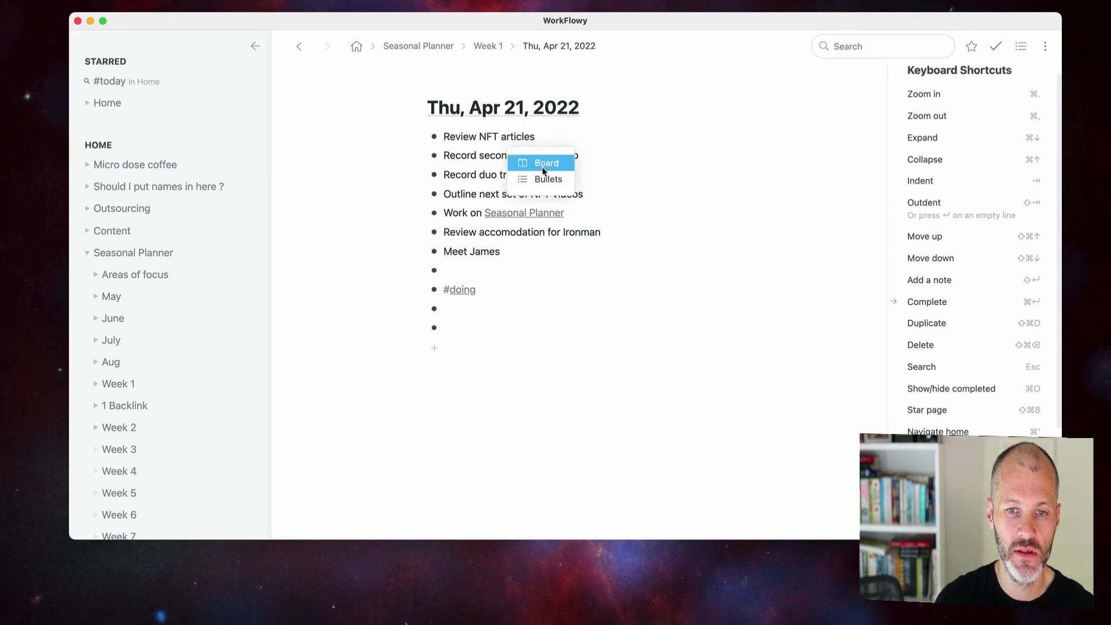
pyautogui.click(544, 165)
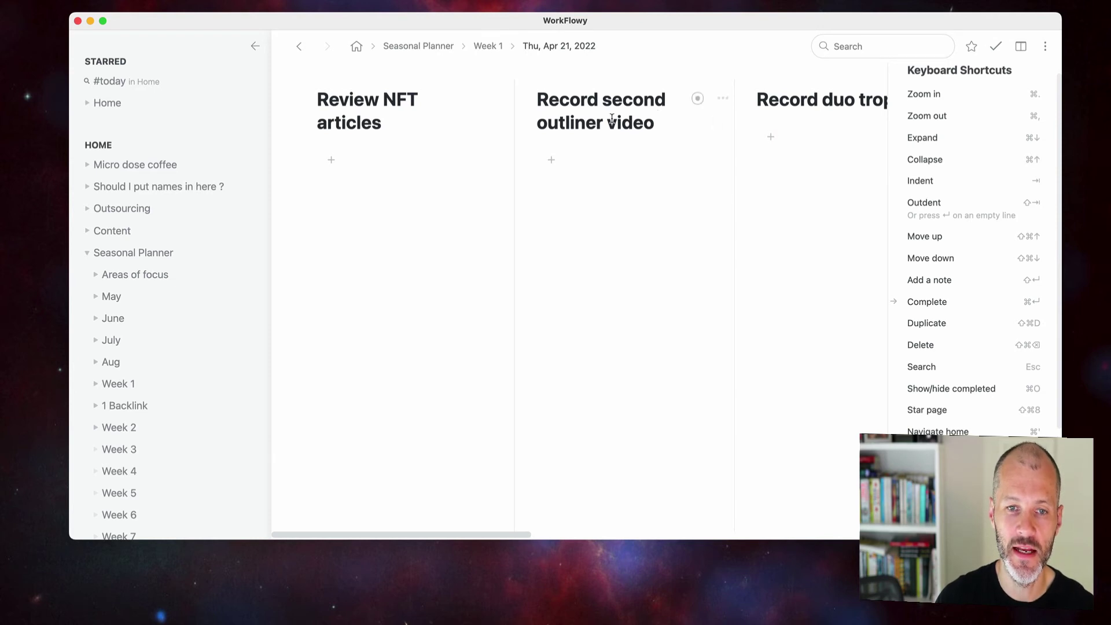
pyautogui.click(360, 174)
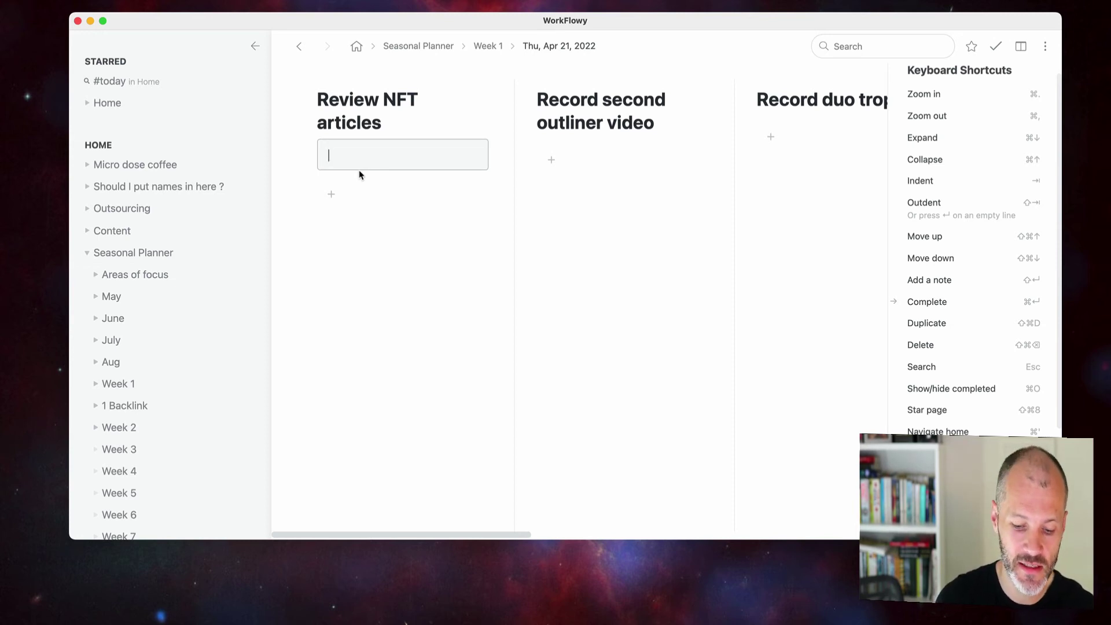
# Step: Add three 'Article by …' cards, one per writer, under Review NFT articles
pyautogui.write('article by')
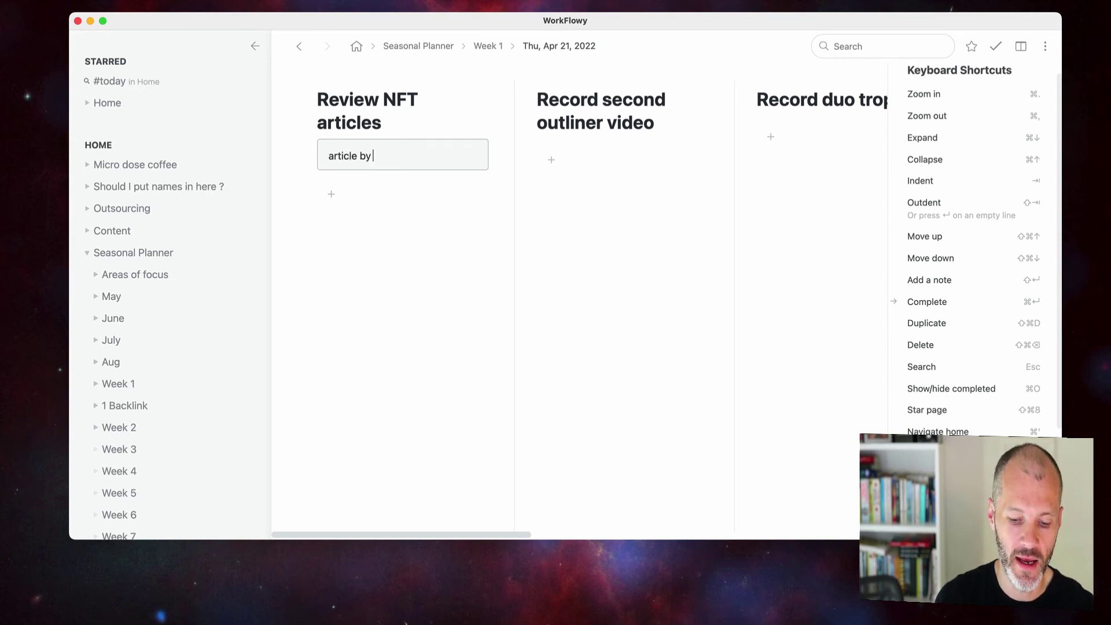
pyautogui.write(' Bill')
pyautogui.press('Return')
pyautogui.write('Art')
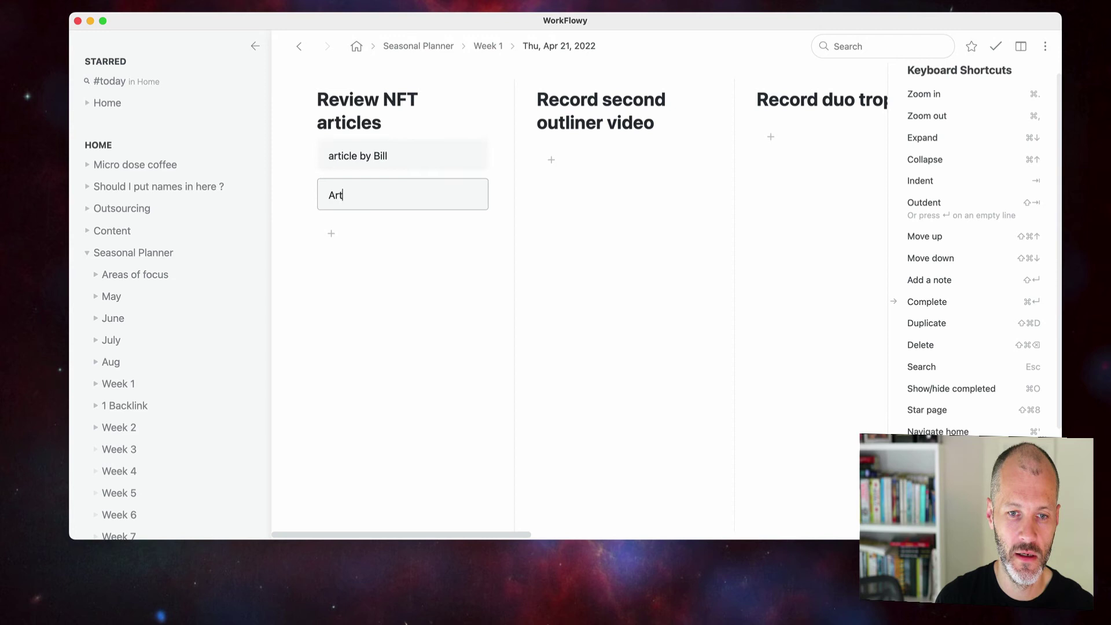
pyautogui.write('icle by Sandy')
pyautogui.press('Return')
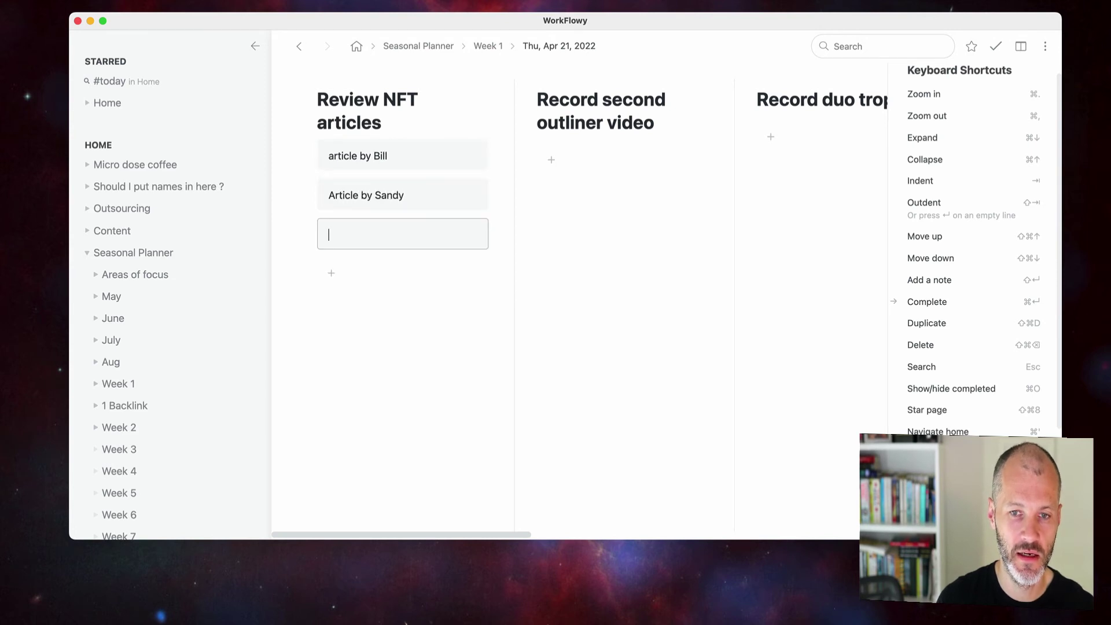
pyautogui.write('Article by Bob')
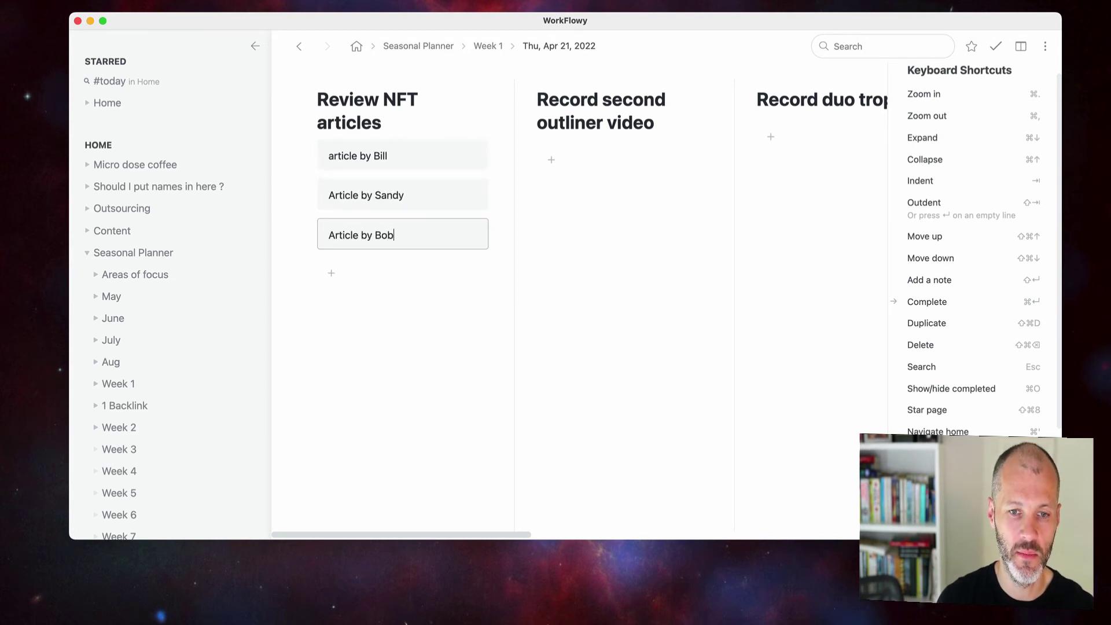
pyautogui.press('Return')
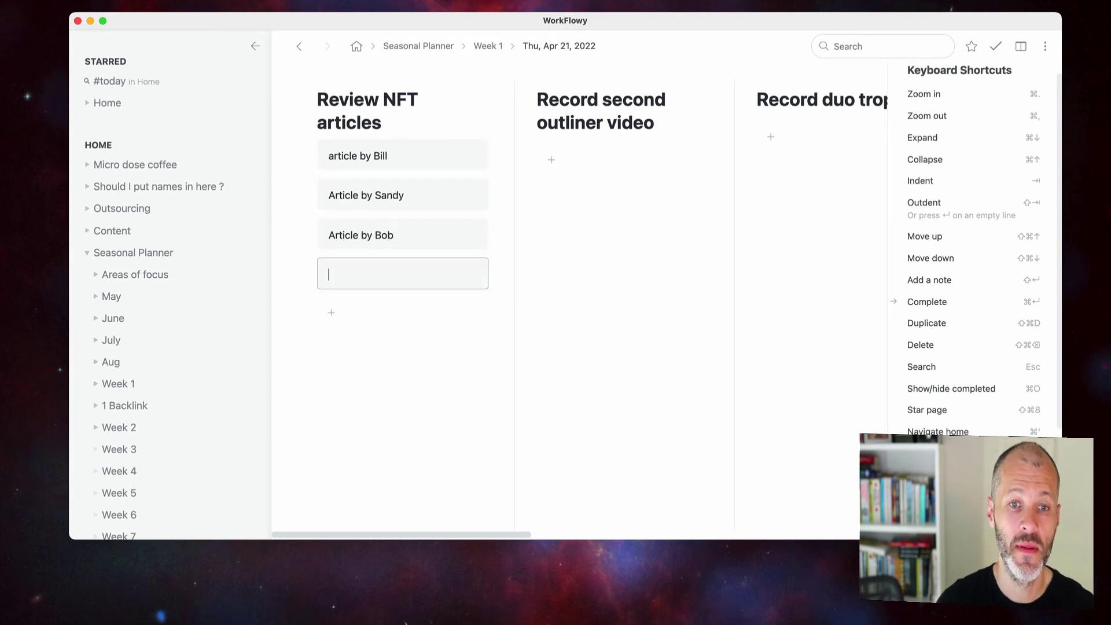
# Step: Complete the first article card, give the third an empty child bullet, and return to Review NFT articles
pyautogui.tripleClick(452, 150)
pyautogui.press('Up')
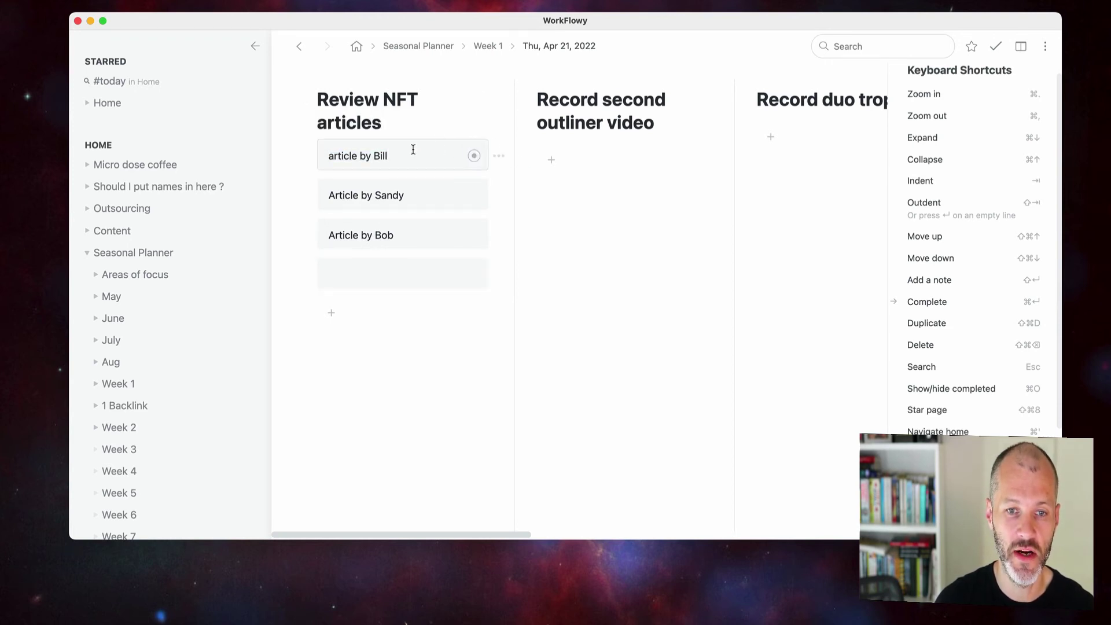
pyautogui.click(498, 156)
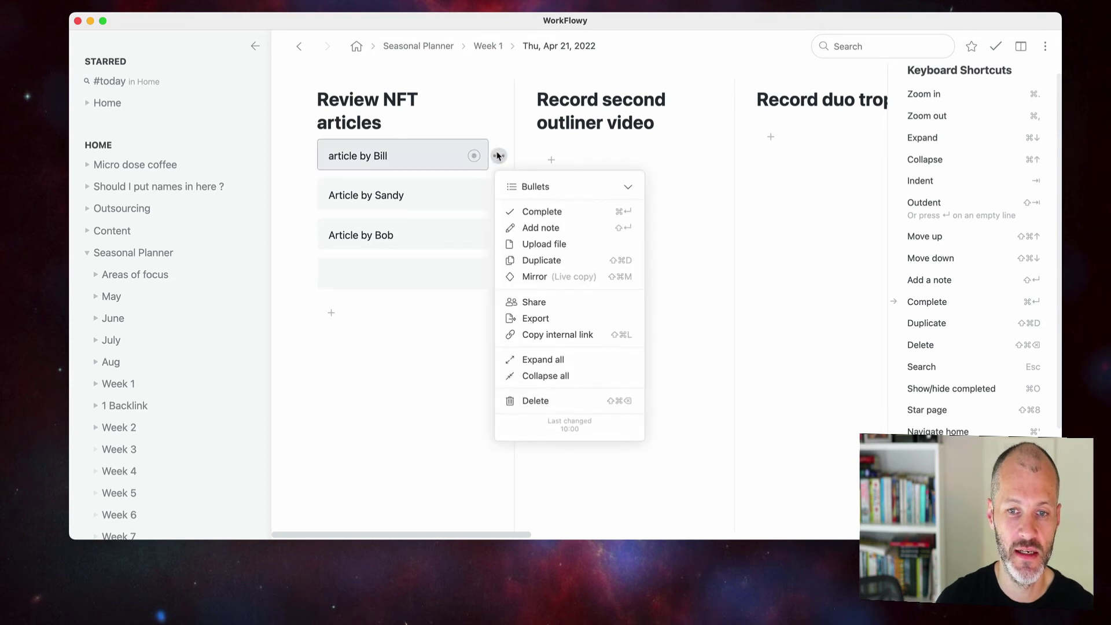
pyautogui.click(518, 212)
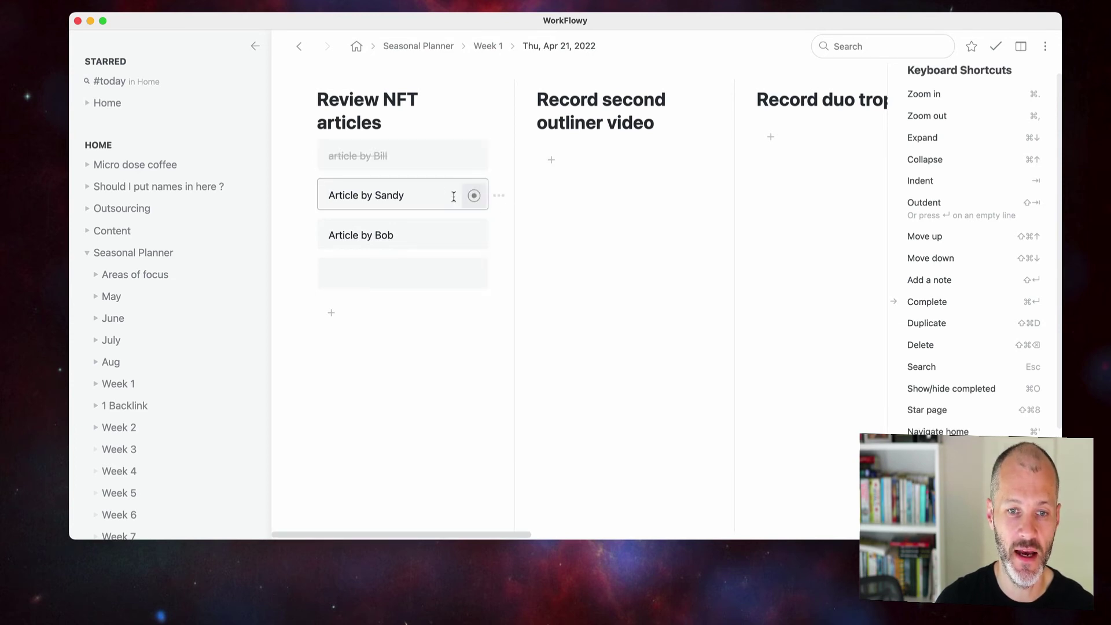
pyautogui.click(474, 196)
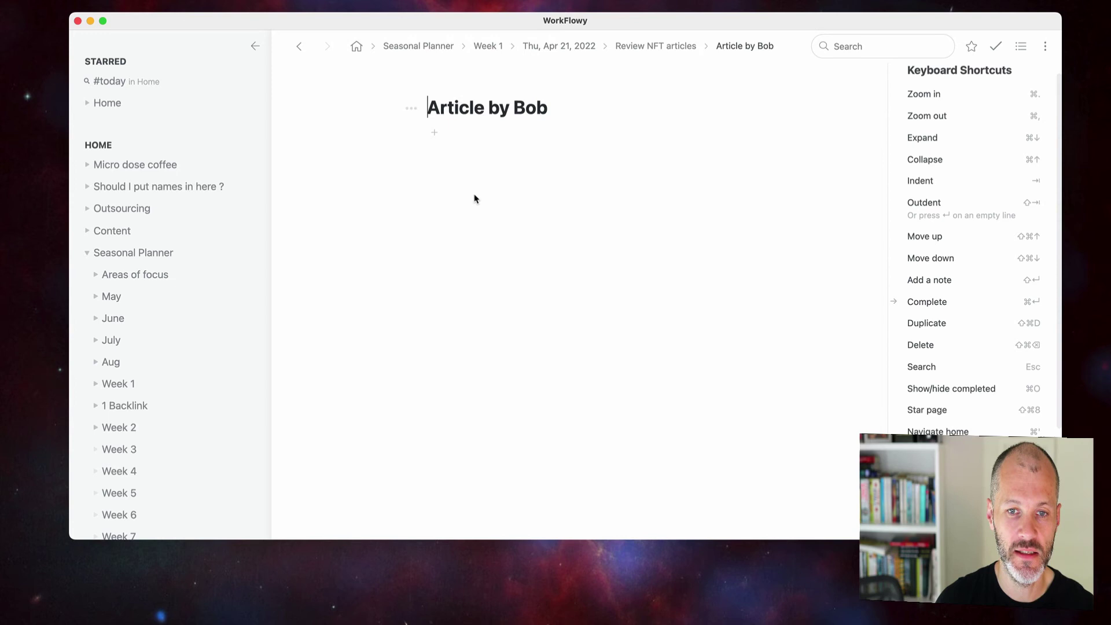
pyautogui.click(488, 130)
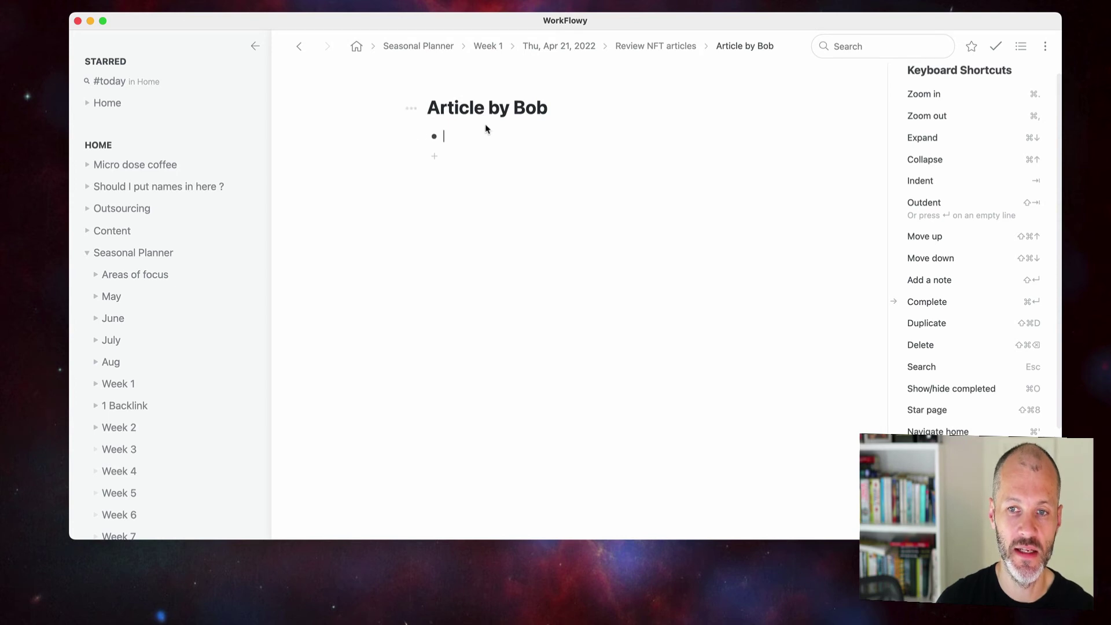
pyautogui.click(684, 47)
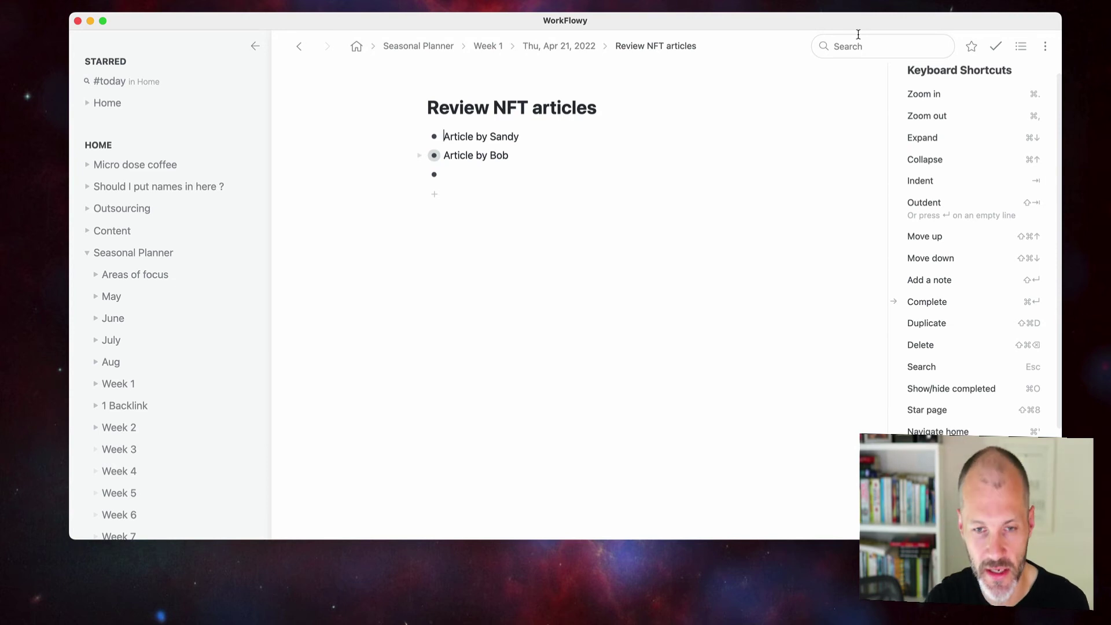
# Step: Zoom out to the Week 1 board and add a 'To Do' column at its start
pyautogui.press('super+comma')
pyautogui.press('super+comma')
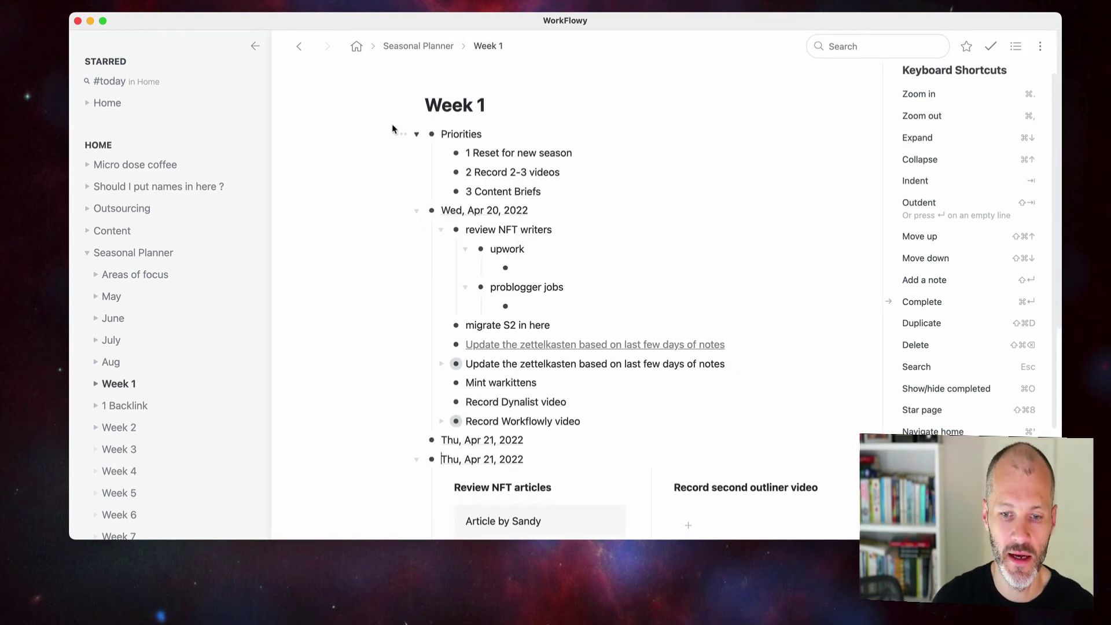
pyautogui.scroll(-5, 770, 318)
pyautogui.scroll(2, 756, 317)
pyautogui.scroll(-1, 756, 311)
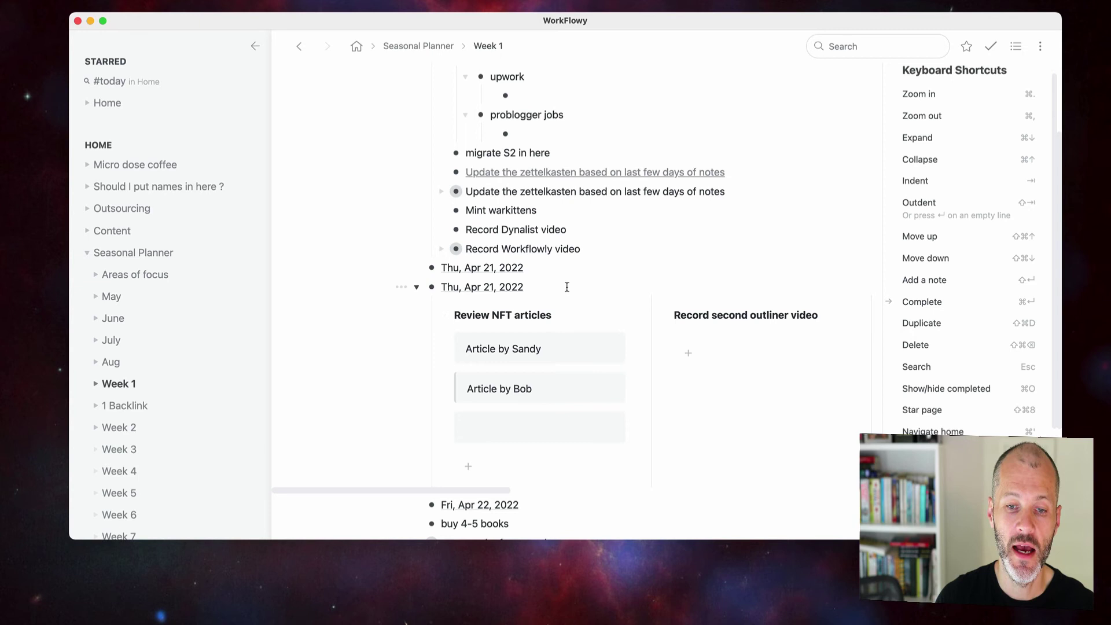
pyautogui.press('Return')
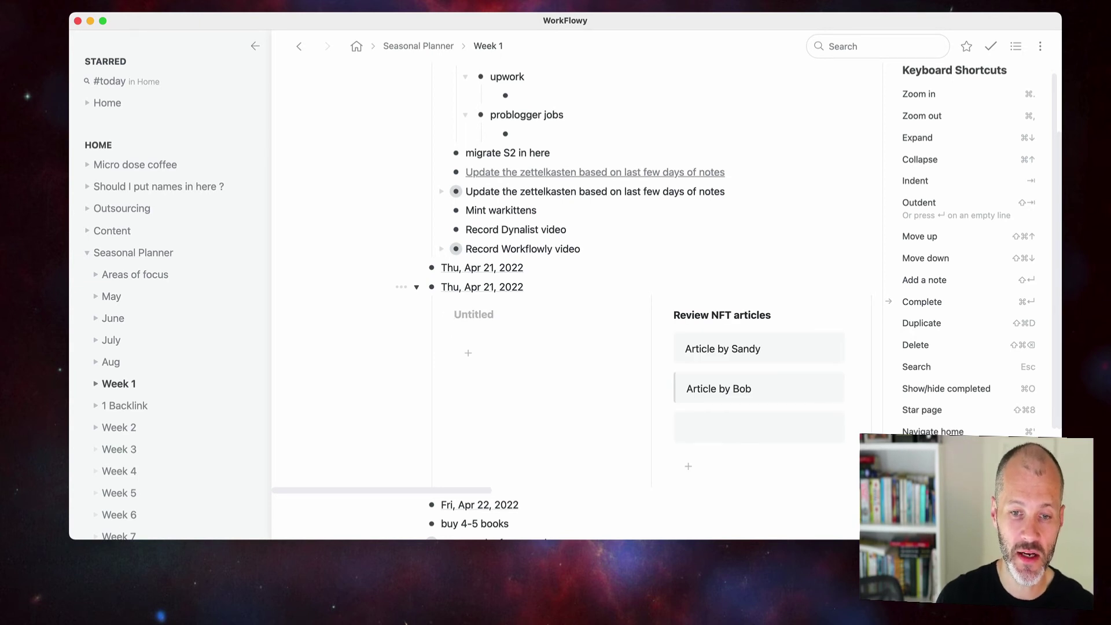
pyautogui.write('To')
pyautogui.press('Return')
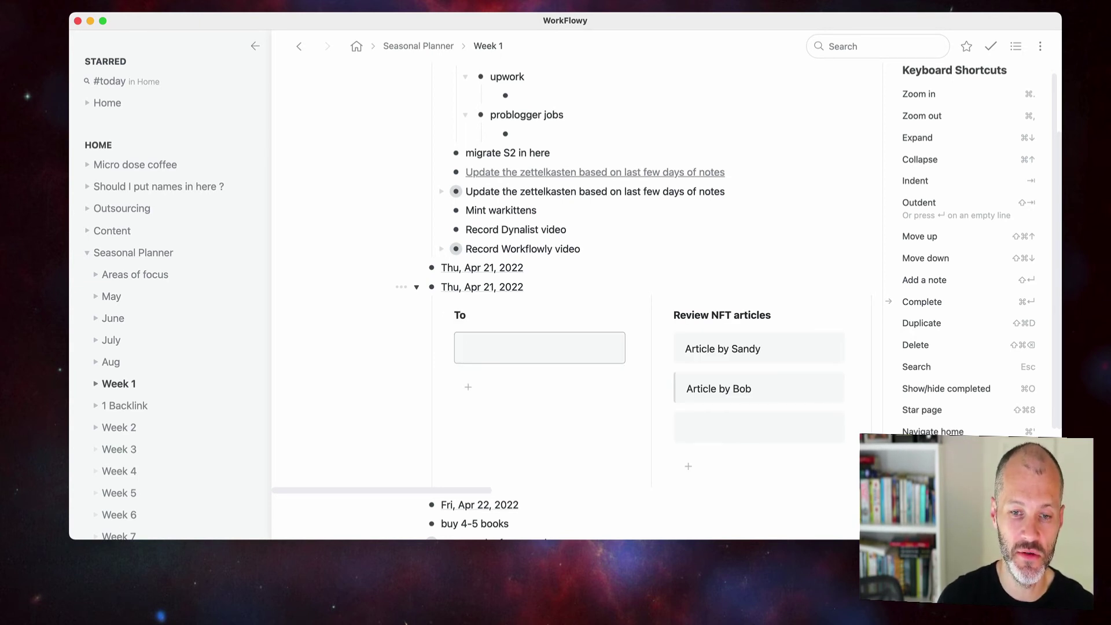
pyautogui.press('BackSpace')
pyautogui.write('Do')
pyautogui.press('Return')
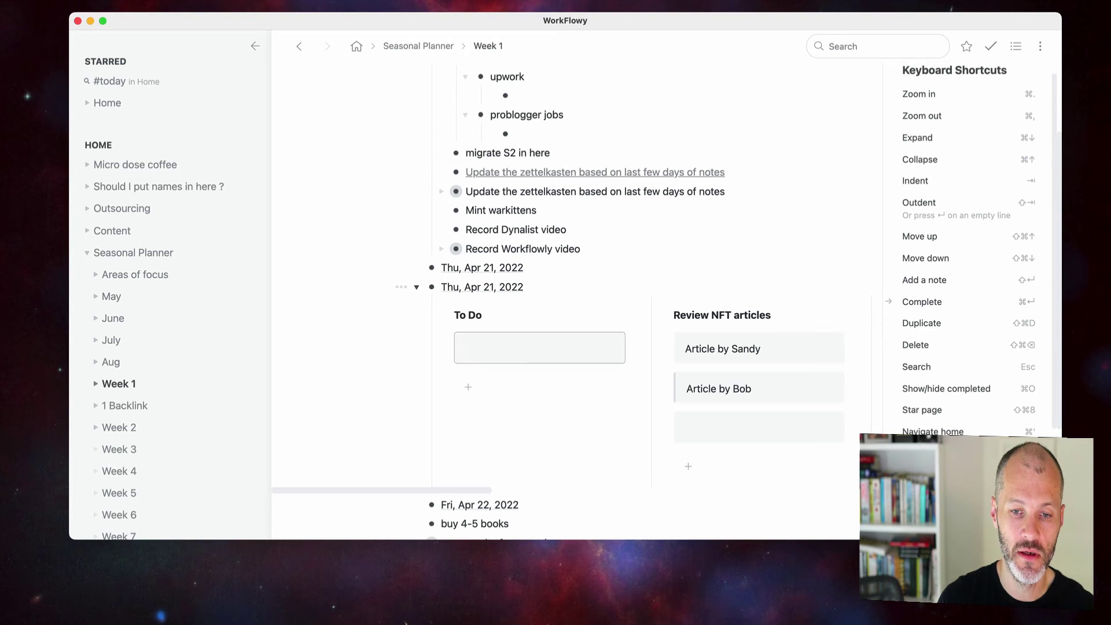
# Step: Retitle the Record second outliner video column 'Doing' and select the second article card's text
pyautogui.tripleClick(735, 315)
pyautogui.write('Doing')
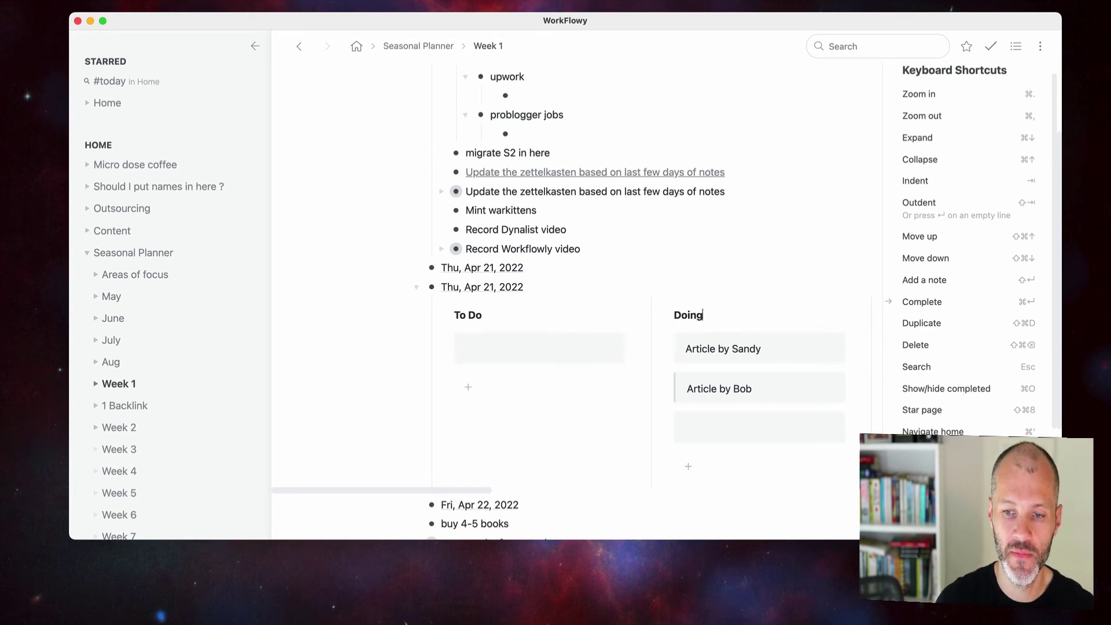
pyautogui.moveTo(748, 214); pyautogui.dragTo(640, 236)
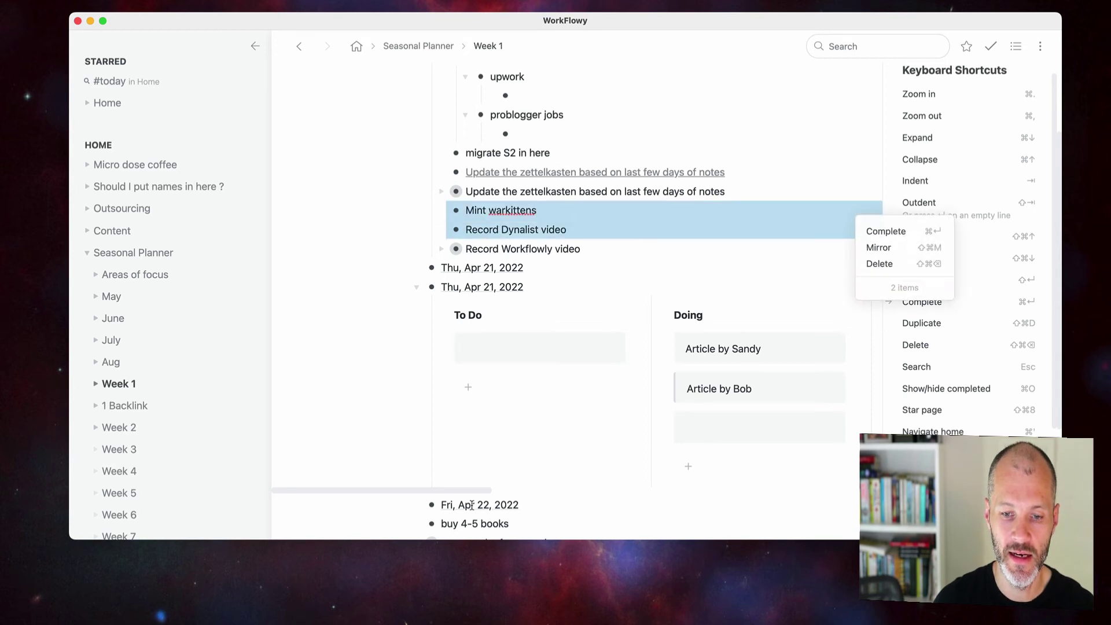
pyautogui.moveTo(466, 490); pyautogui.dragTo(549, 488)
pyautogui.tripleClick(651, 315)
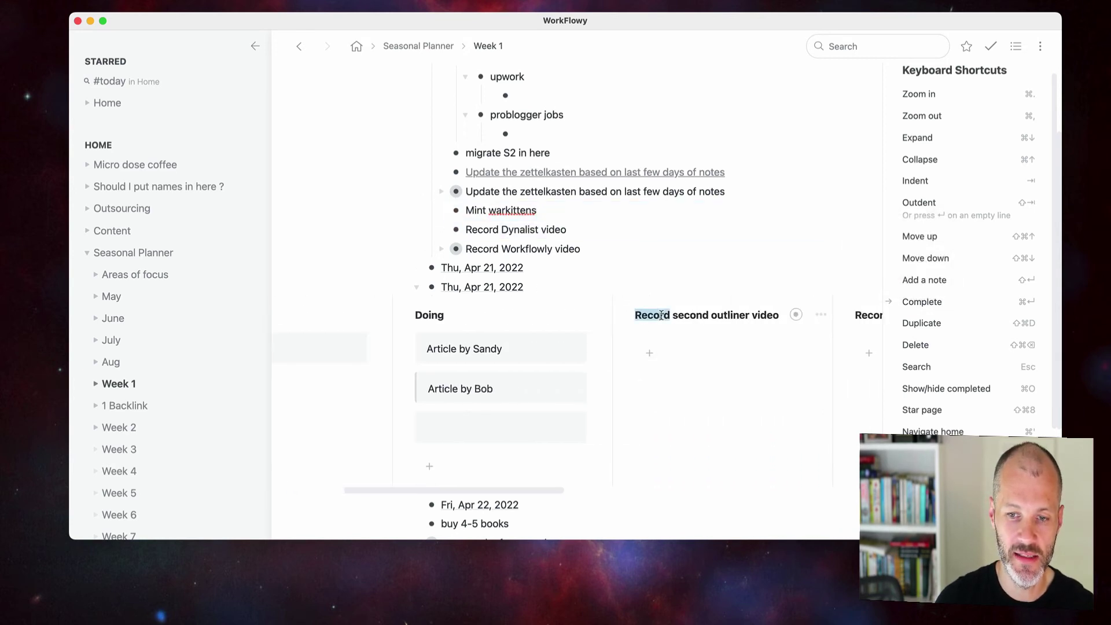
pyautogui.write('Doing')
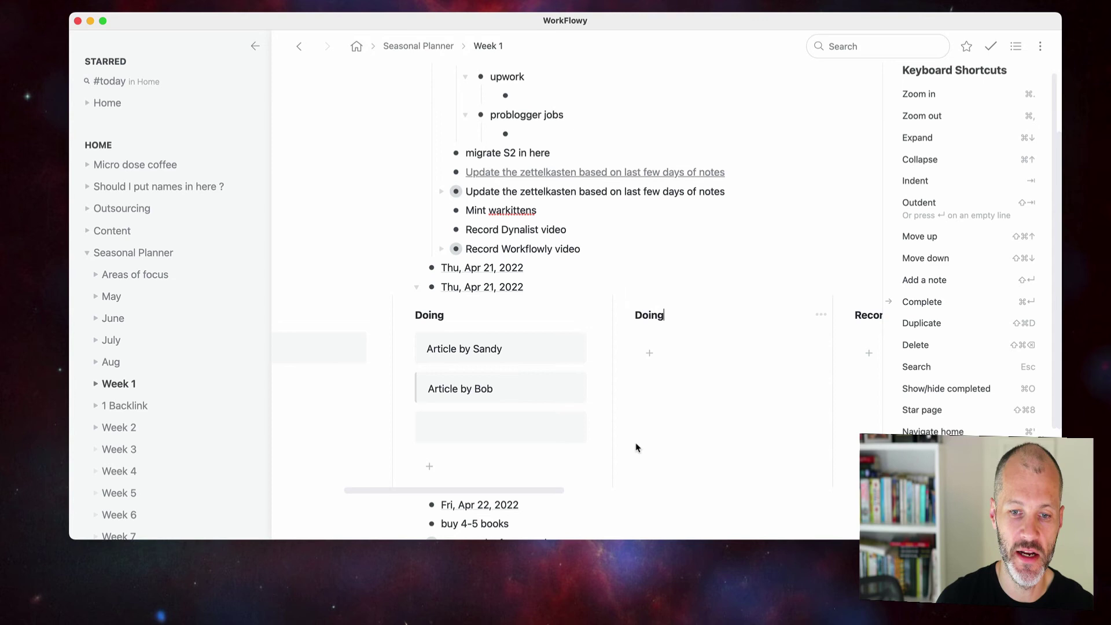
pyautogui.click(474, 350)
pyautogui.tripleClick(474, 350)
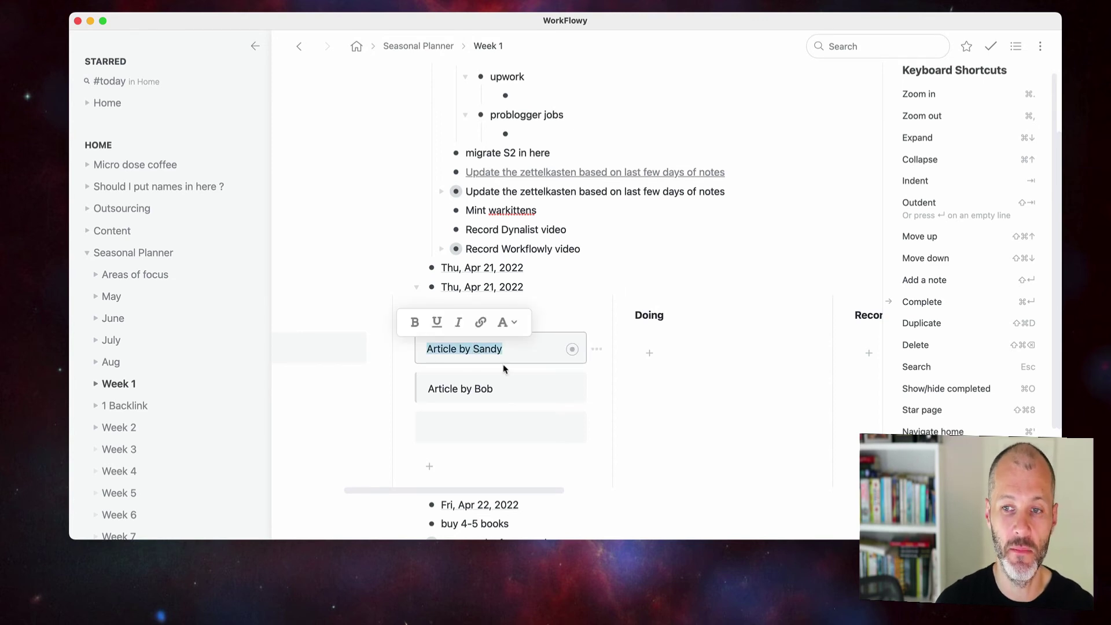
pyautogui.scroll(3, 592, 351)
pyautogui.scroll(-2, 592, 351)
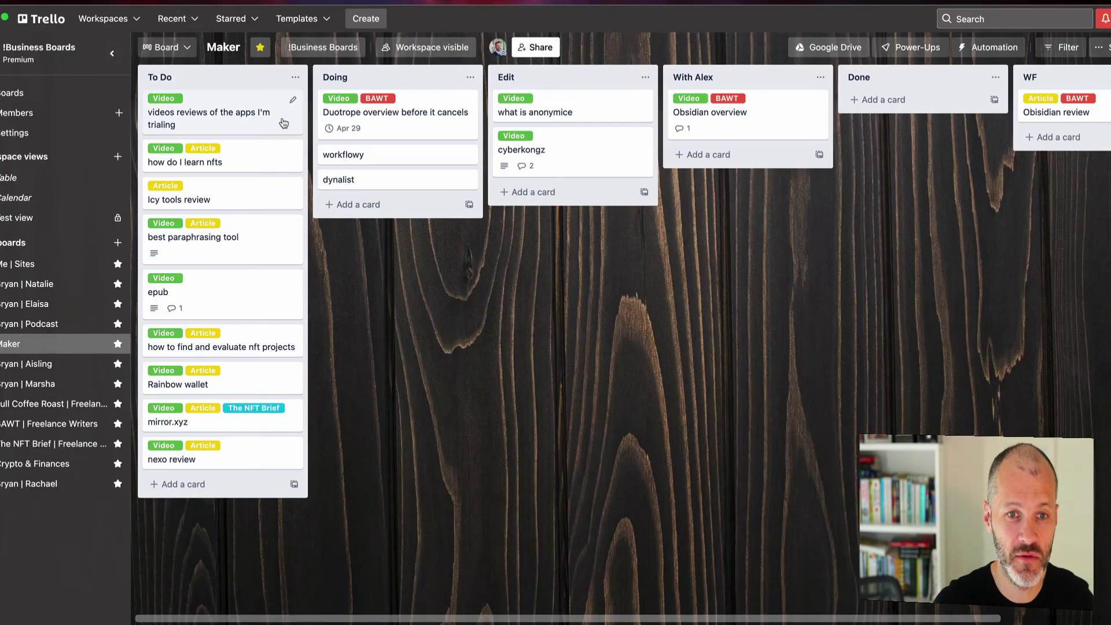
# Step: Drag the 'videos reviews of the apps I'm trialing' card from To Do onto Doing
pyautogui.moveTo(286, 109)
pyautogui.mouseDown()
pyautogui.moveTo(399, 126)
pyautogui.moveTo(582, 122)
pyautogui.moveTo(443, 96)
pyautogui.moveTo(283, 113)
pyautogui.mouseUp()
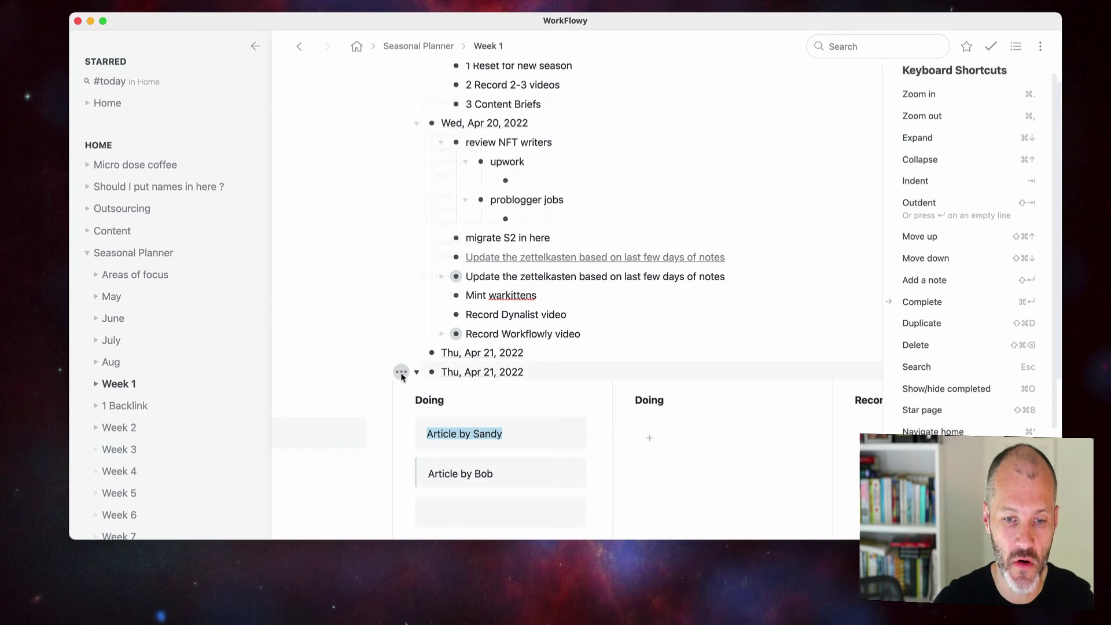
# Step: Switch the Thu, Apr 21, 2022 entry's layout from Board to Bullets
pyautogui.click(401, 372)
pyautogui.click(454, 106)
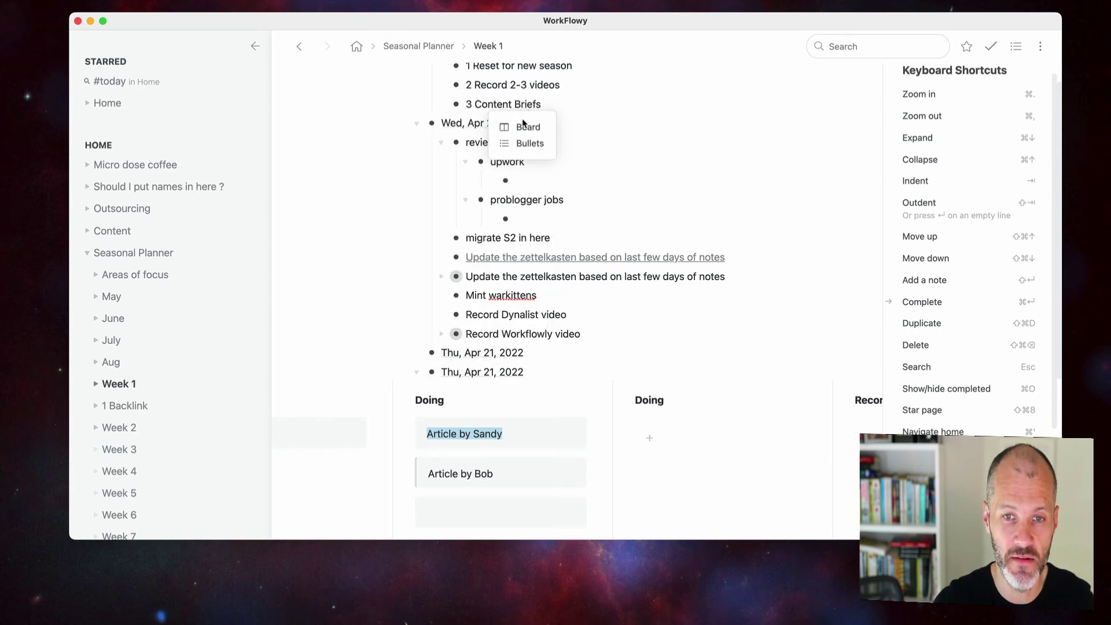
pyautogui.click(528, 139)
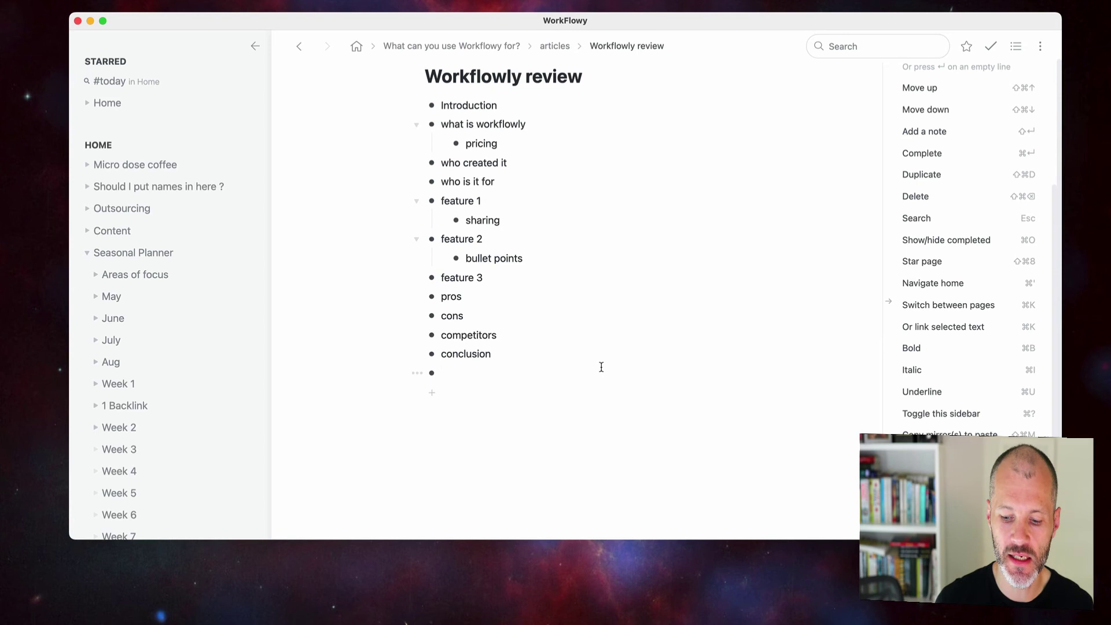
# Step: Add a [[ link to 'Things real people have done with WorkFlowy' at the outline's end
pyautogui.write('[')
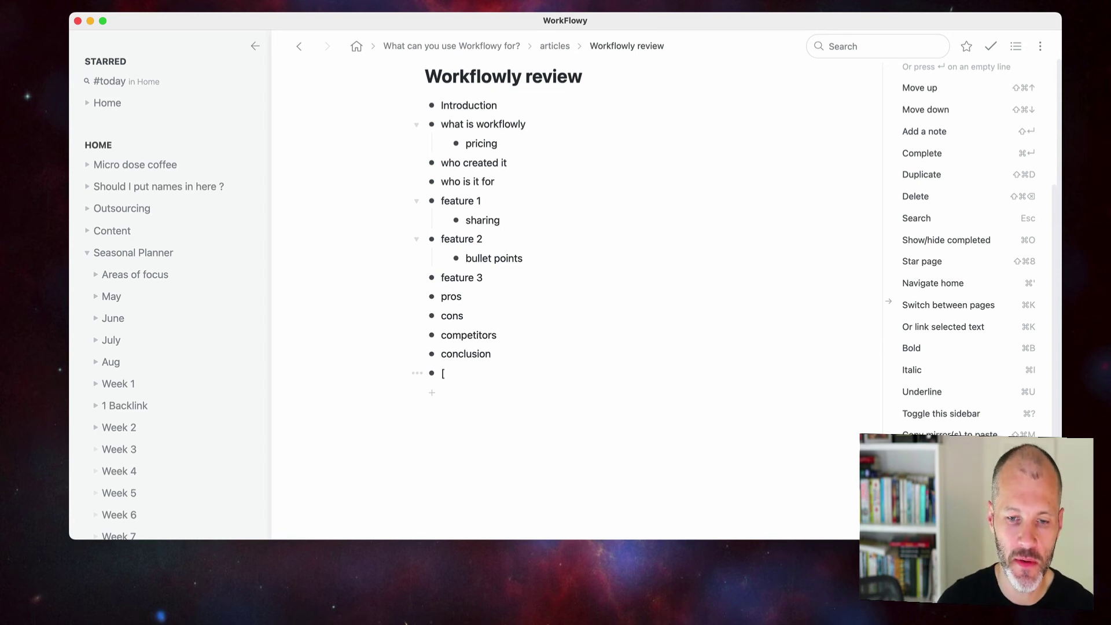
pyautogui.write('][[')
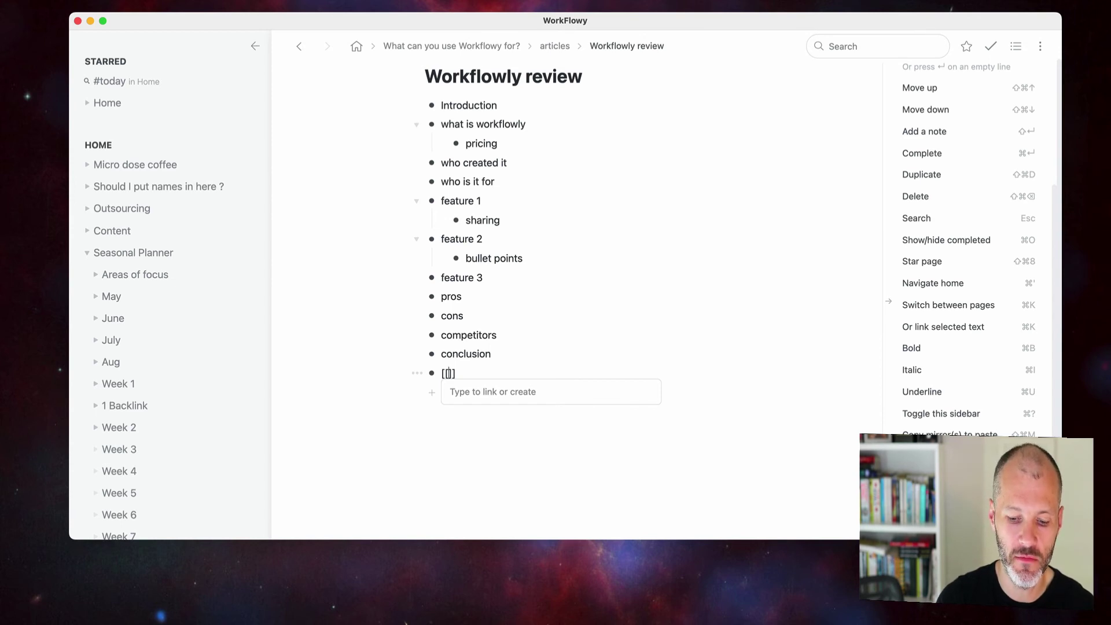
pyautogui.write('things t')
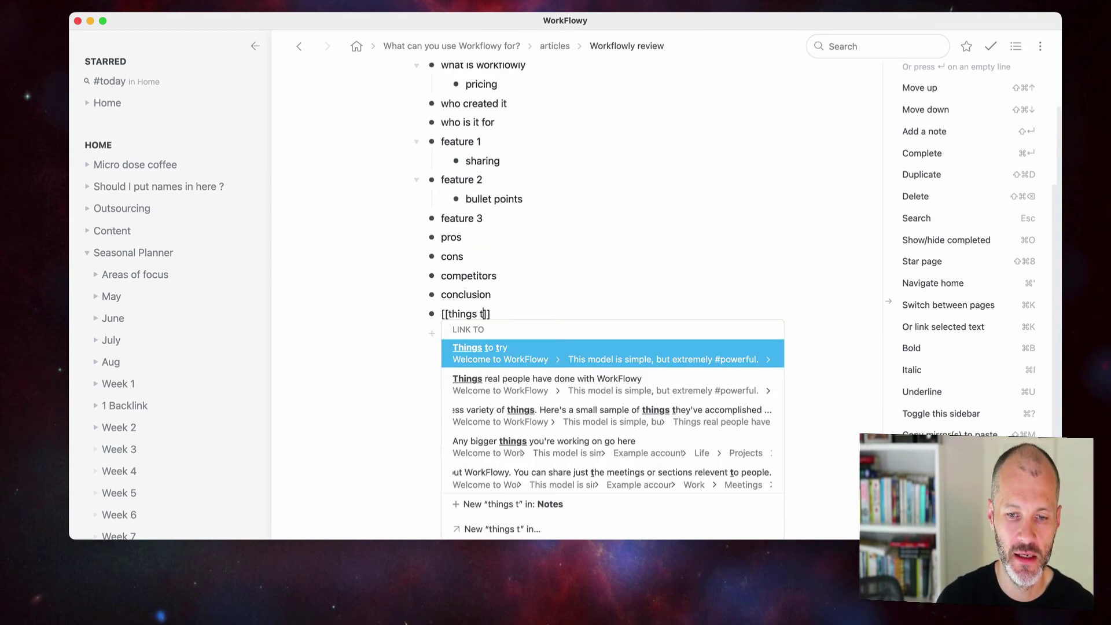
pyautogui.press('Down')
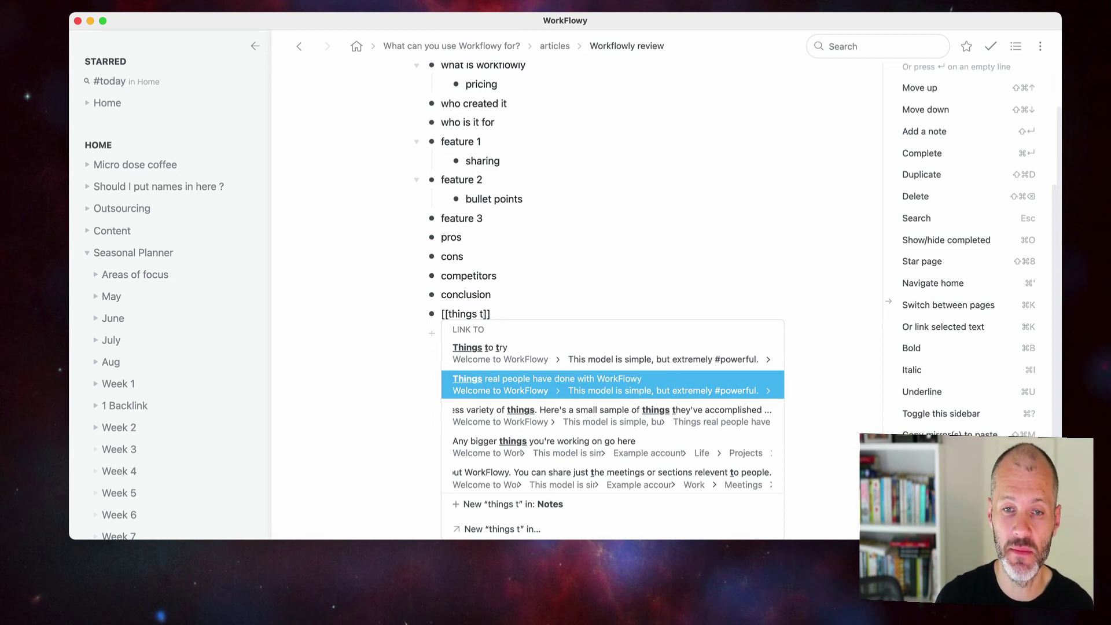
pyautogui.press('Return')
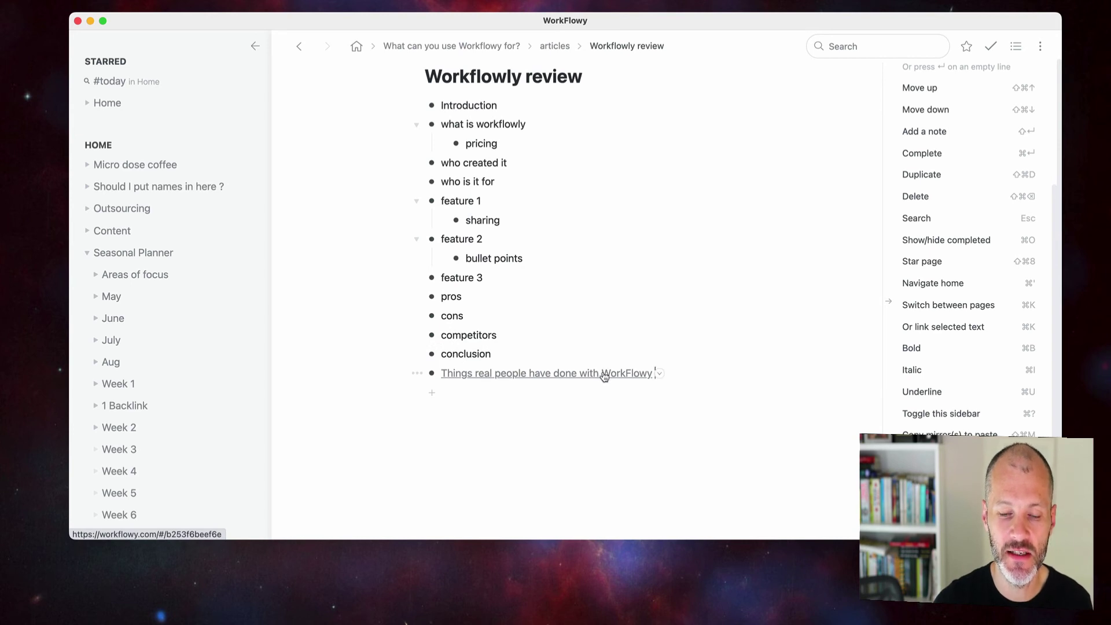
# Step: Open the linked 'Things real people' page and expand its 1 Backlink to the review
pyautogui.click(553, 374)
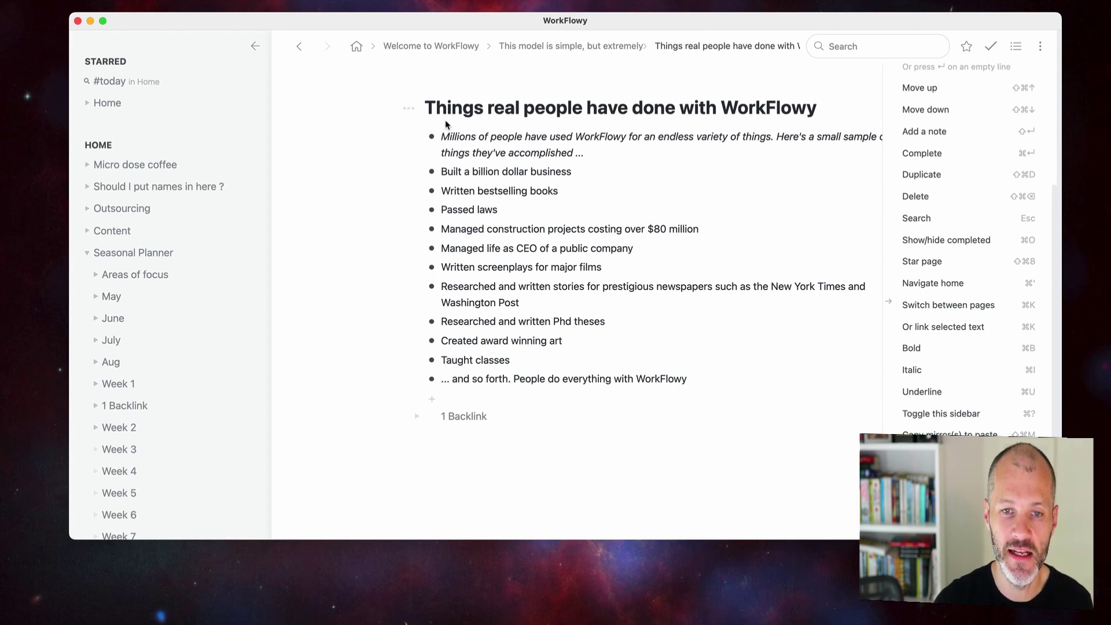
pyautogui.moveTo(443, 137); pyautogui.dragTo(727, 377)
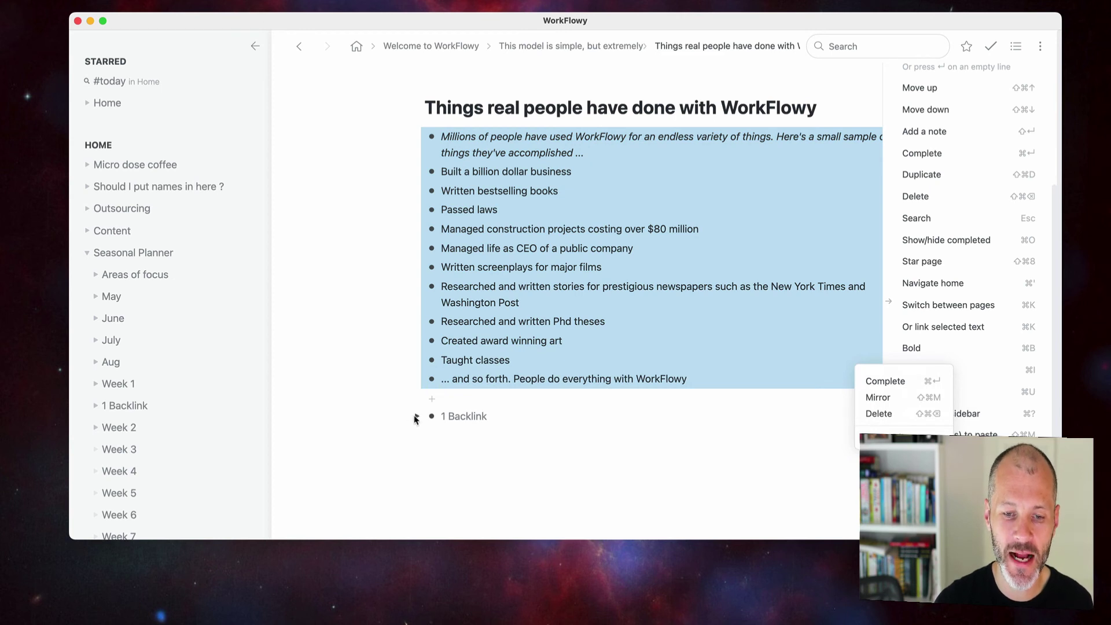
pyautogui.click(416, 417)
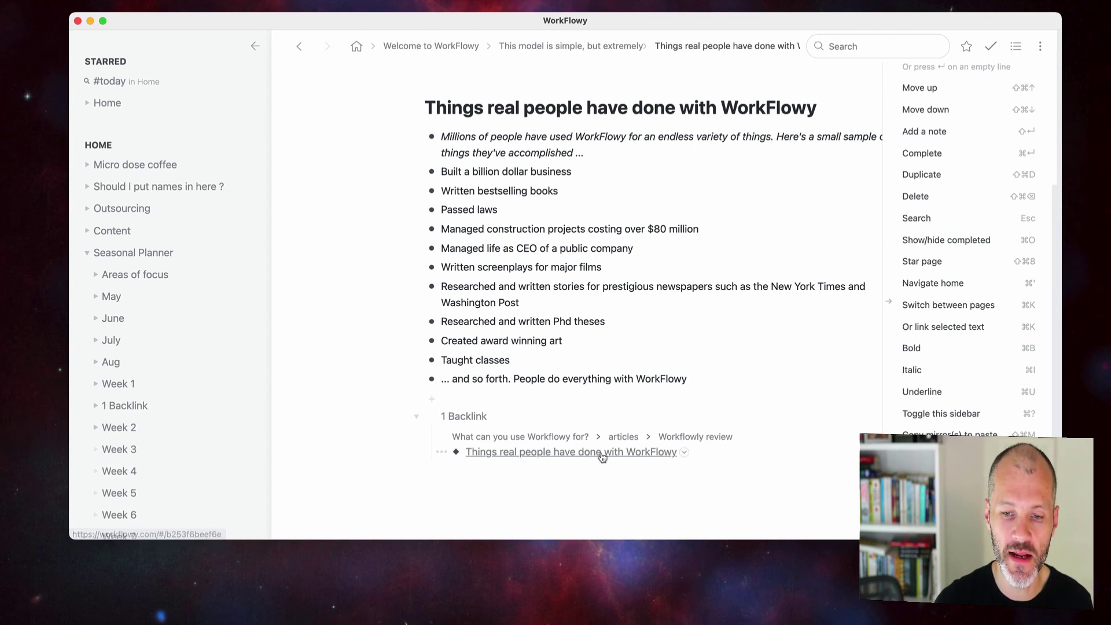
# Step: Indent the link under conclusion and give it child items 'note 1' and 'note 2'
pyautogui.press('super+bracketleft')
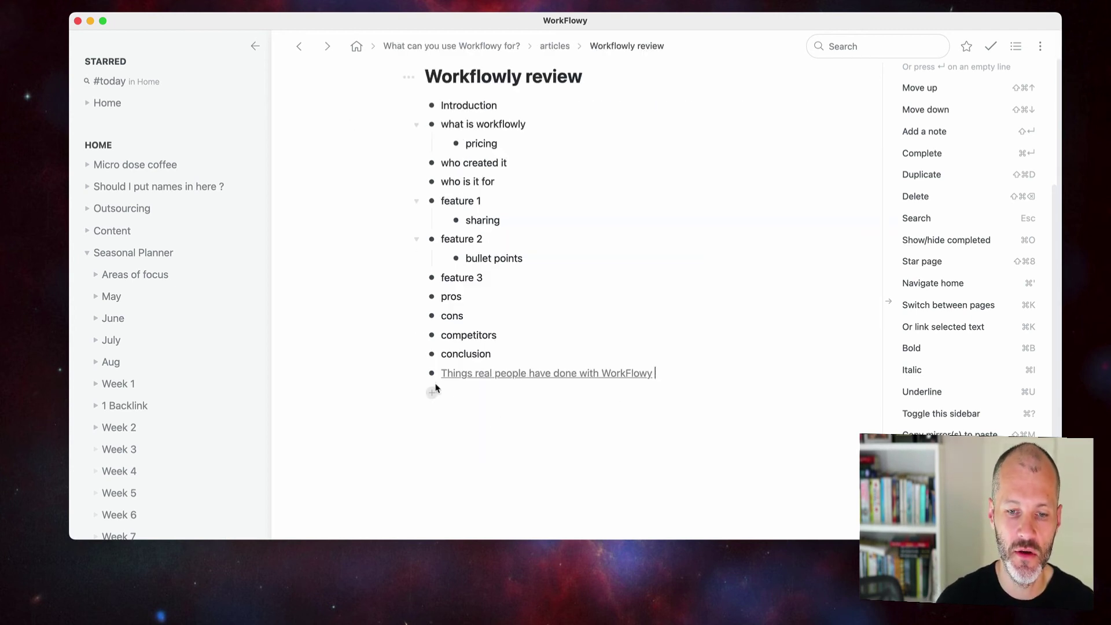
pyautogui.click(418, 374)
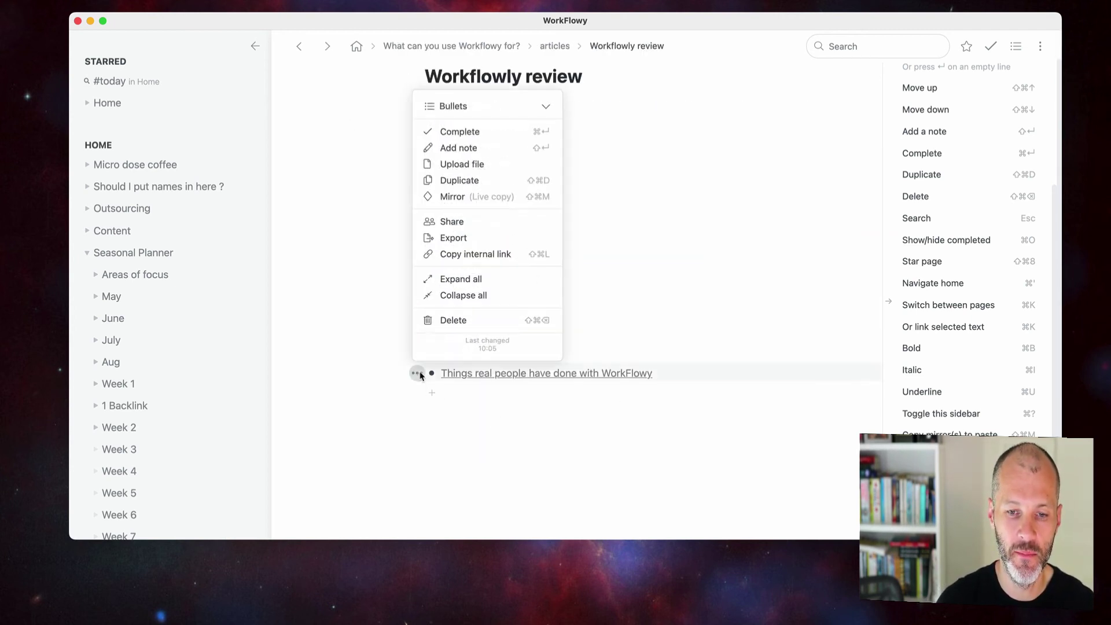
pyautogui.click(656, 377)
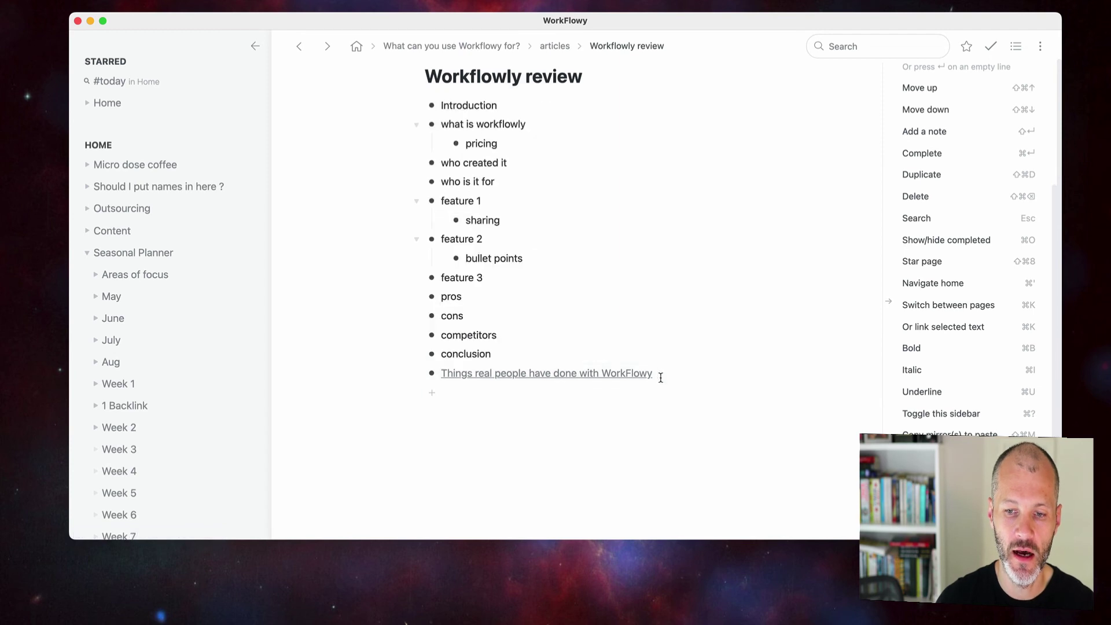
pyautogui.click(662, 379)
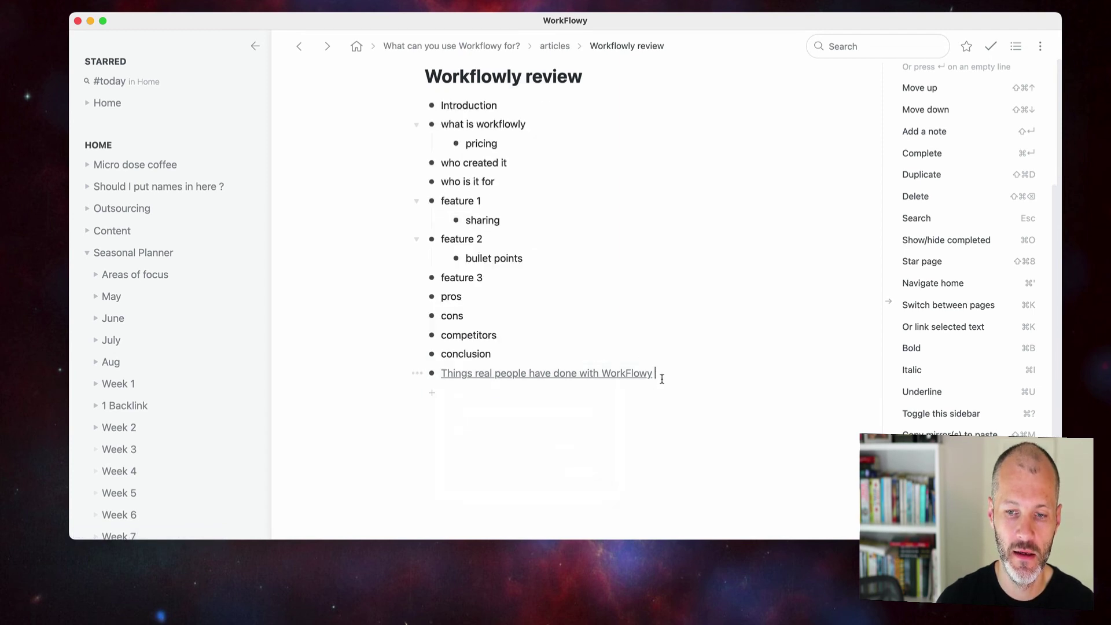
pyautogui.press('Tab')
pyautogui.press('Return')
pyautogui.press('Tab')
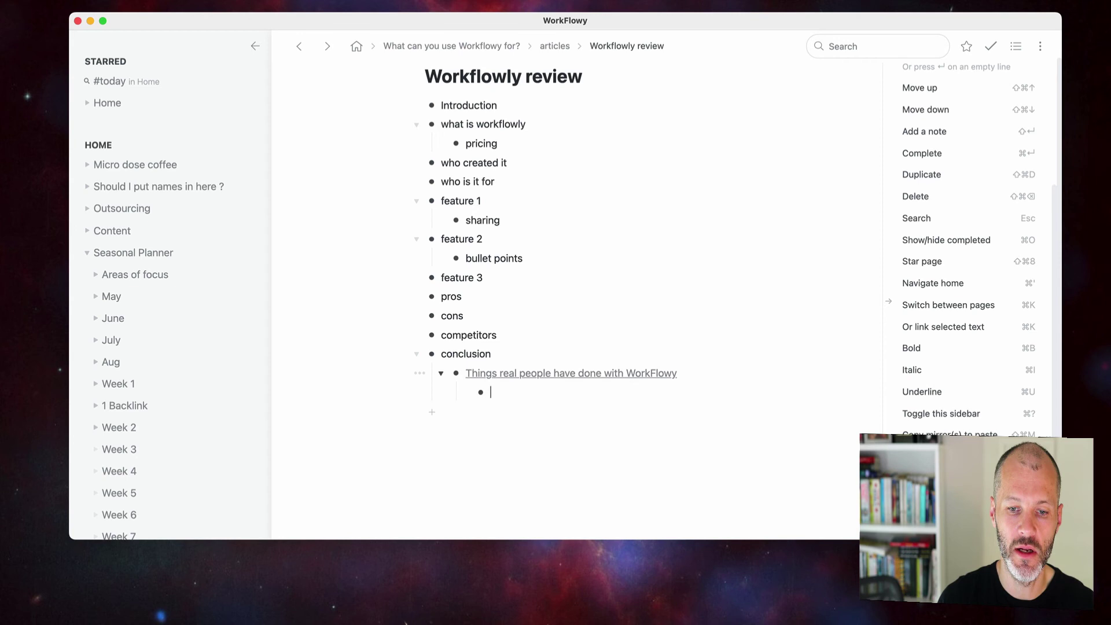
pyautogui.write('note 1')
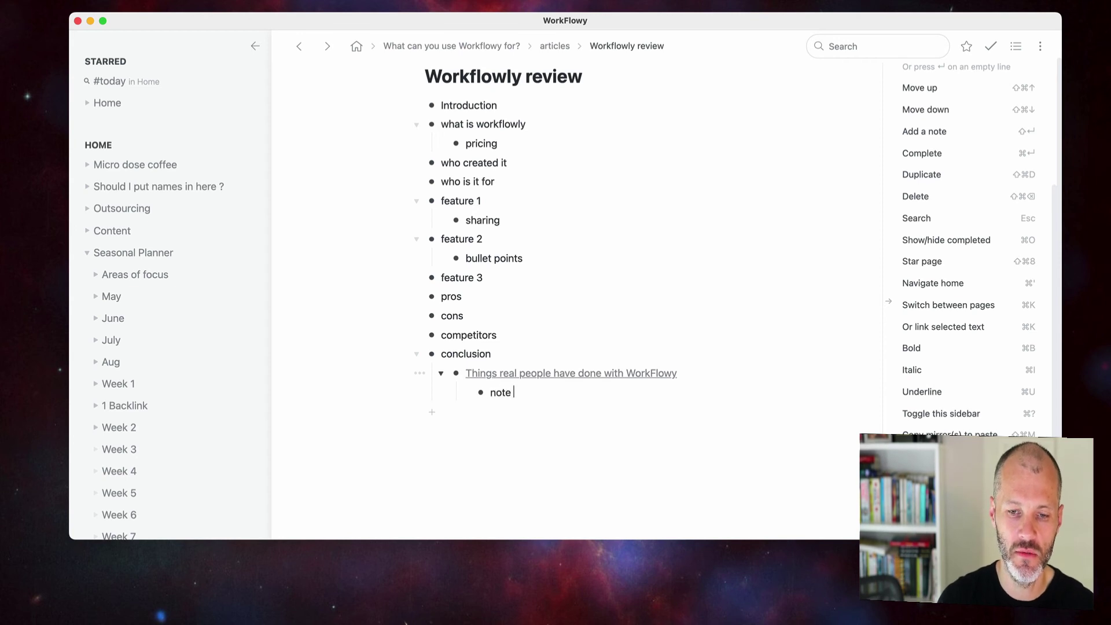
pyautogui.press('Return')
pyautogui.write('note 2')
pyautogui.press('Return')
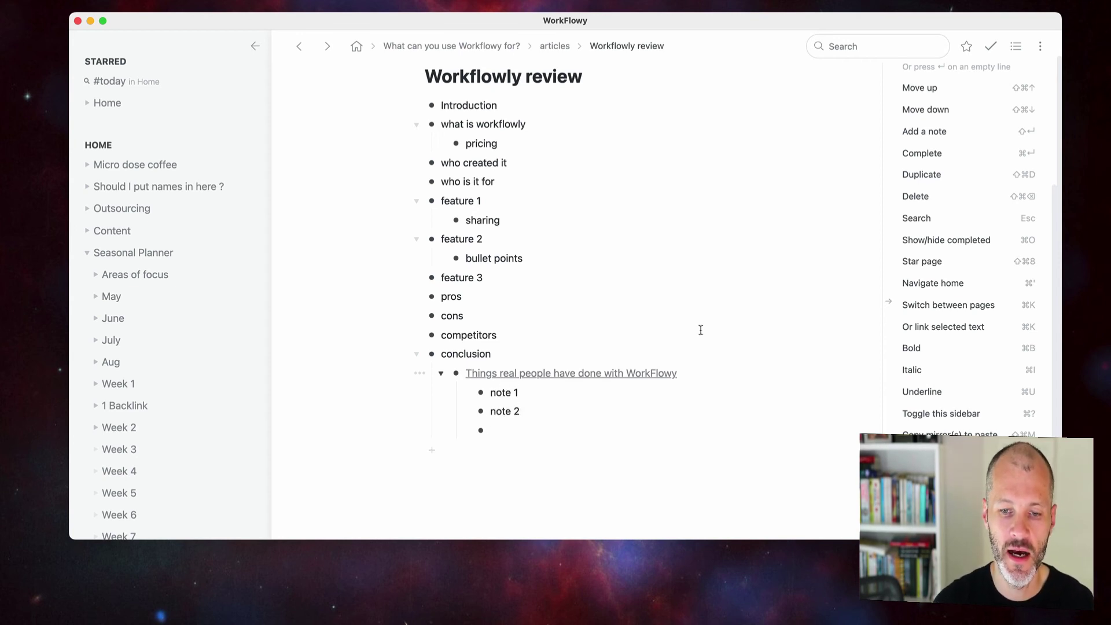
# Step: Open the linked page and expand the backlinked item to show note 1 and note 2
pyautogui.click(629, 375)
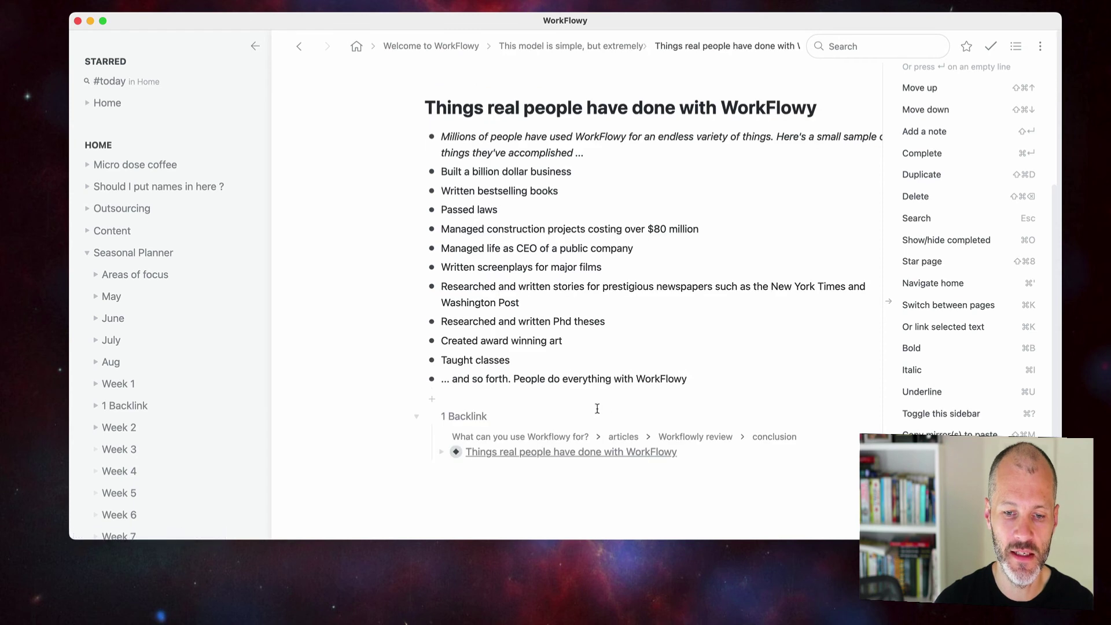
pyautogui.click(441, 452)
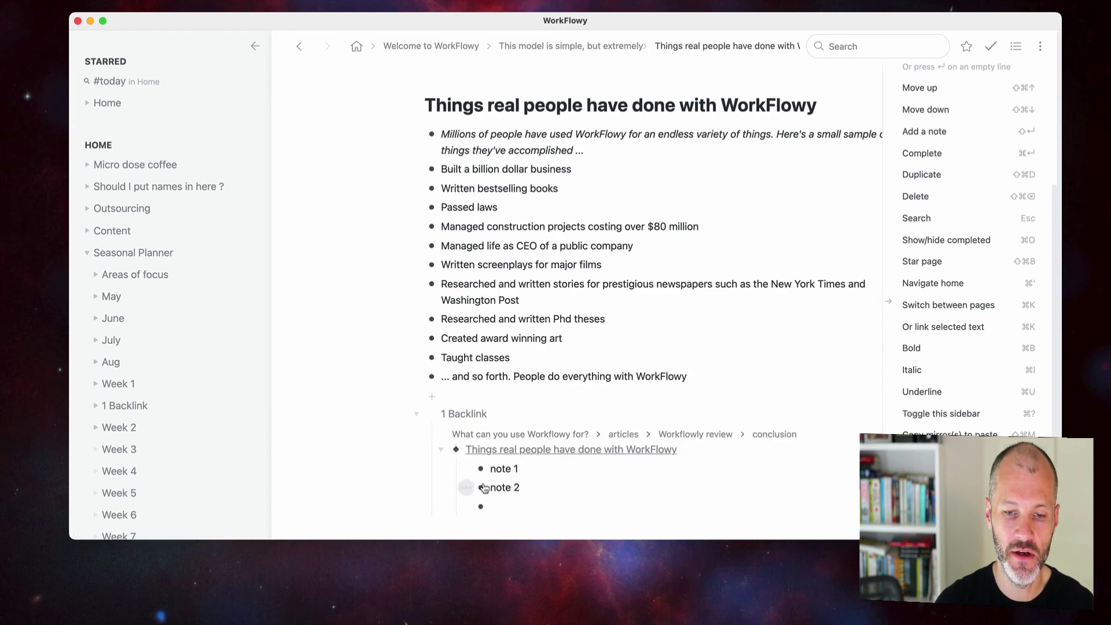
pyautogui.press('super+a')
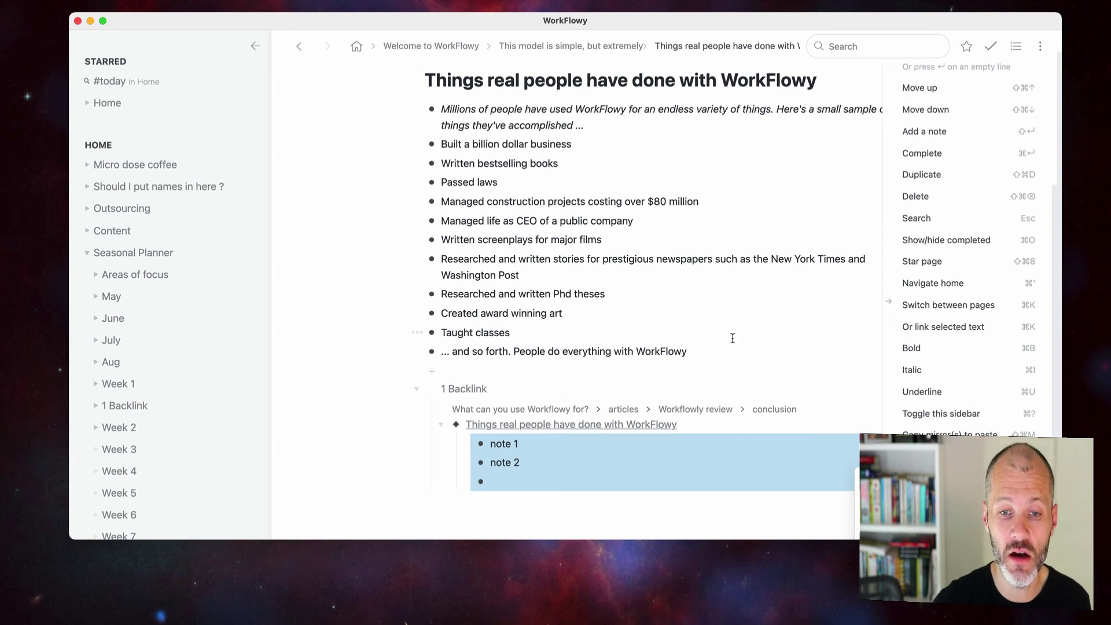
pyautogui.scroll(2, 733, 338)
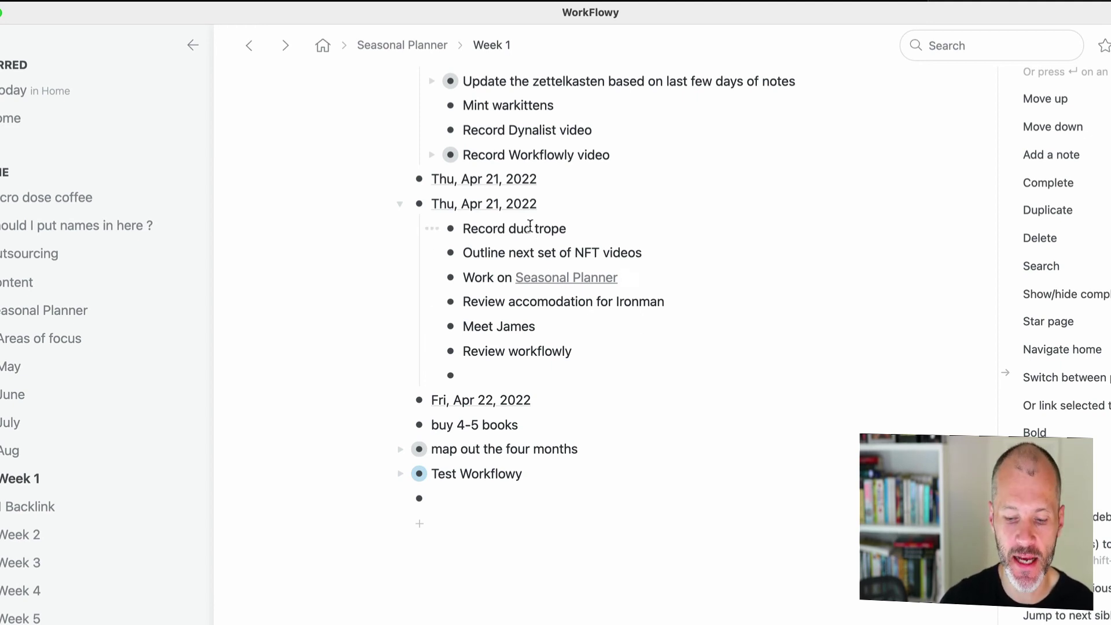
# Step: Indent the empty bullet under Thu, Apr 21 as a child of Review workflowly
pyautogui.press('super+period')
pyautogui.press('super+comma')
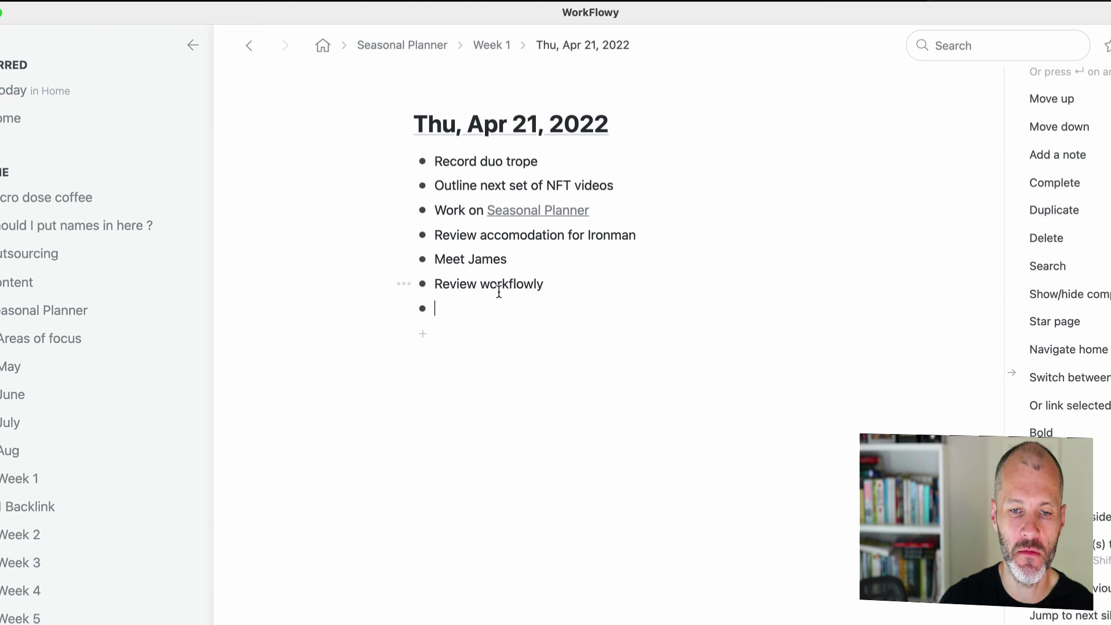
pyautogui.press('Tab')
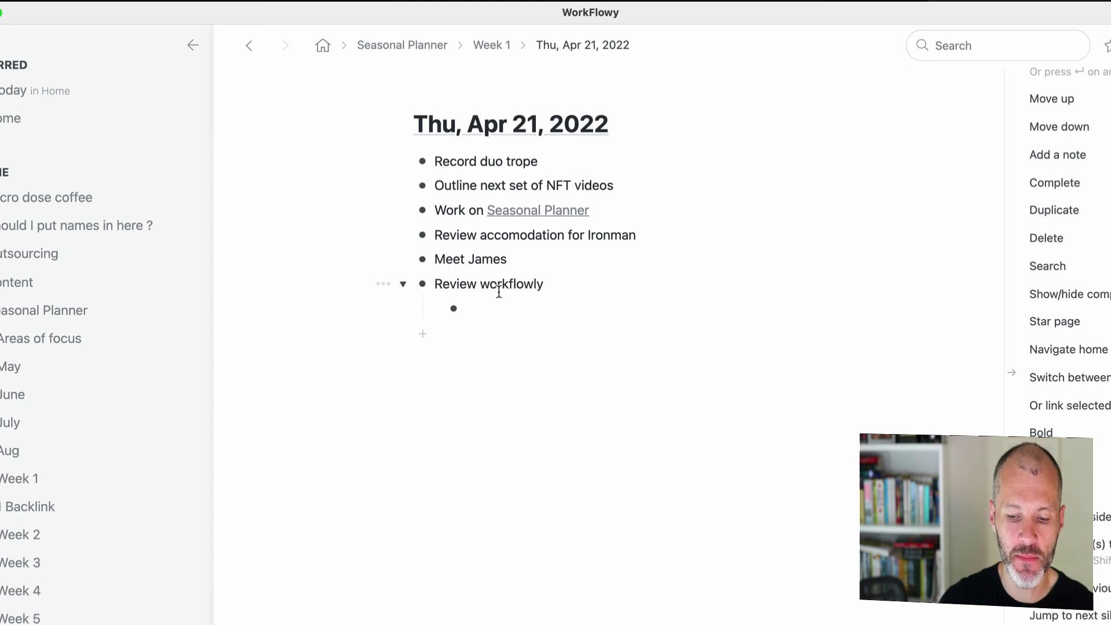
# Step: Mirror 'What can you use Workflowy for?' there via (( search and expand its children
pyautogui.write('((')
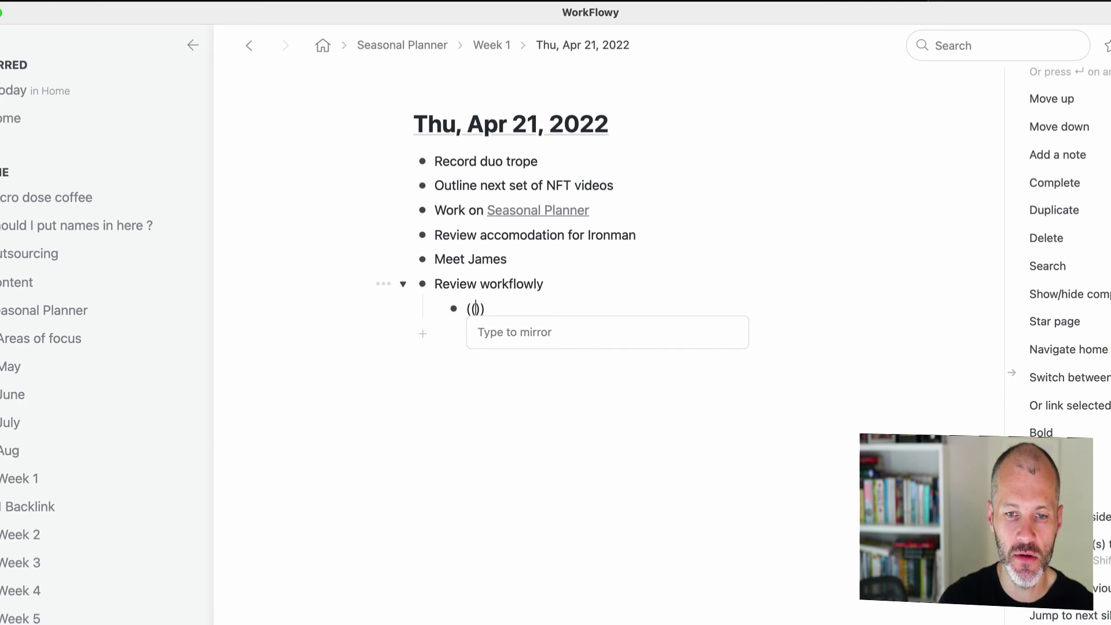
pyautogui.write('things')
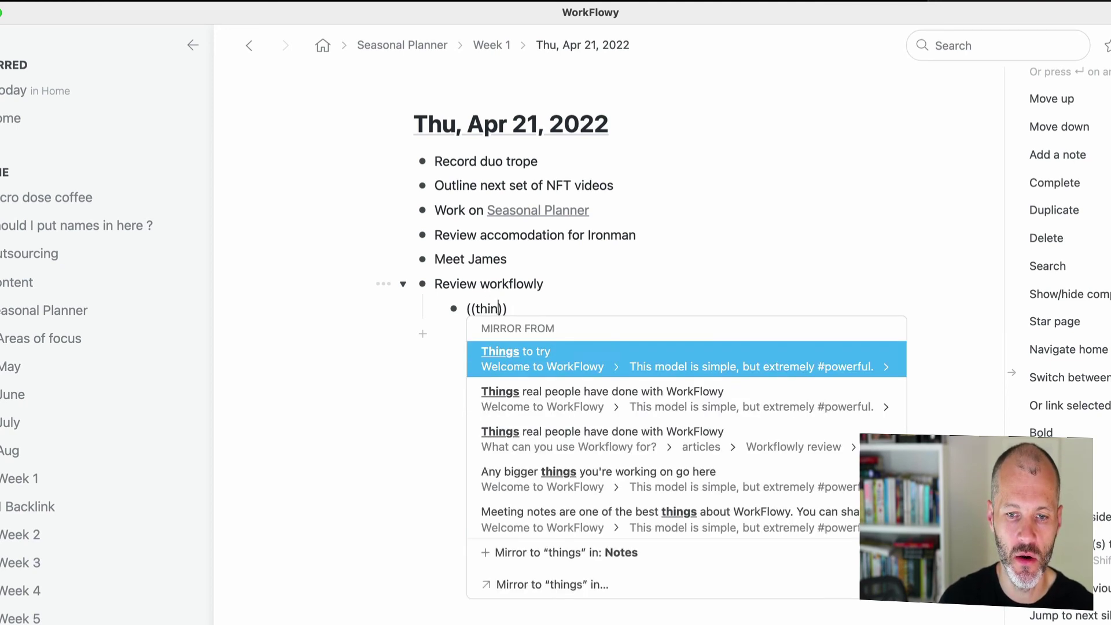
pyautogui.press('BackSpace')
pyautogui.press('BackSpace')
pyautogui.press('BackSpace')
pyautogui.press('BackSpace')
pyautogui.press('BackSpace')
pyautogui.press('BackSpace')
pyautogui.write('work')
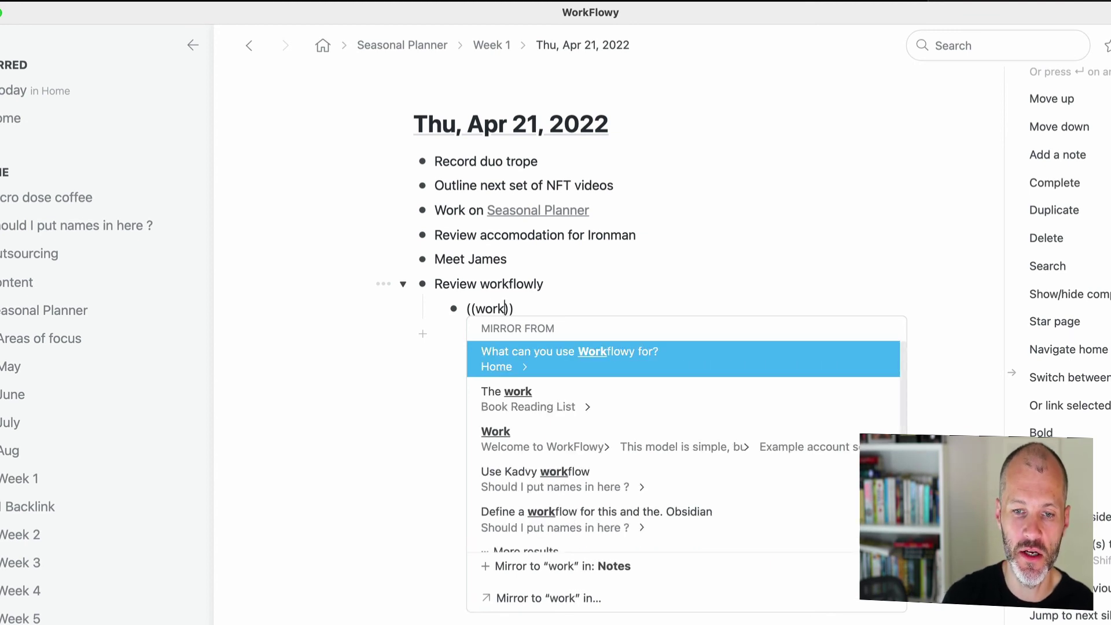
pyautogui.press('Return')
pyautogui.click(434, 284)
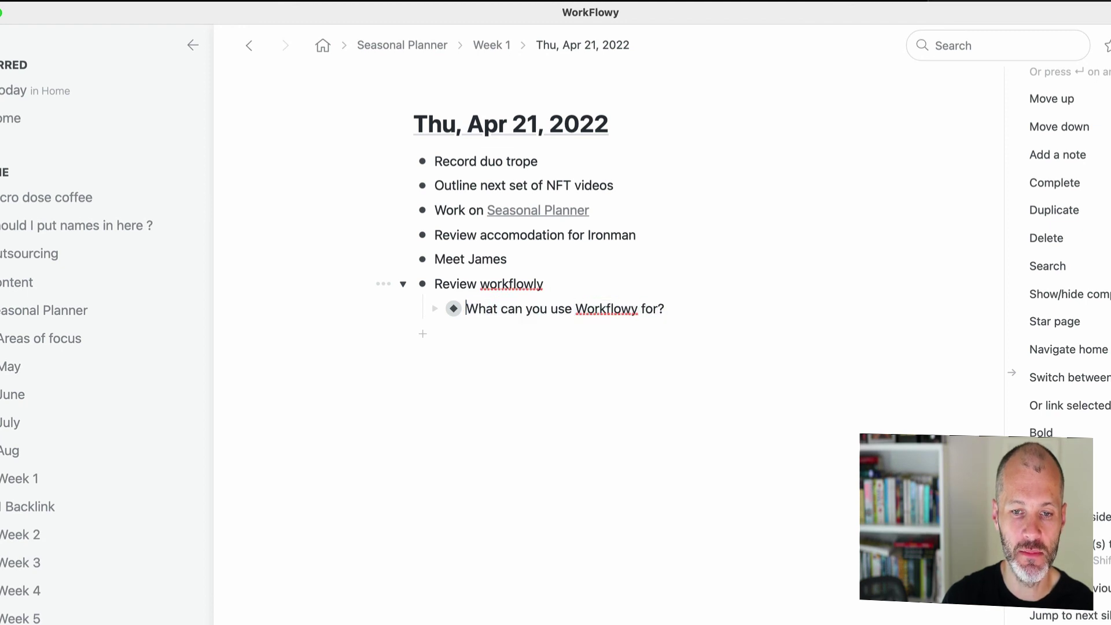
pyautogui.hotkey('ctrl', 'Down')
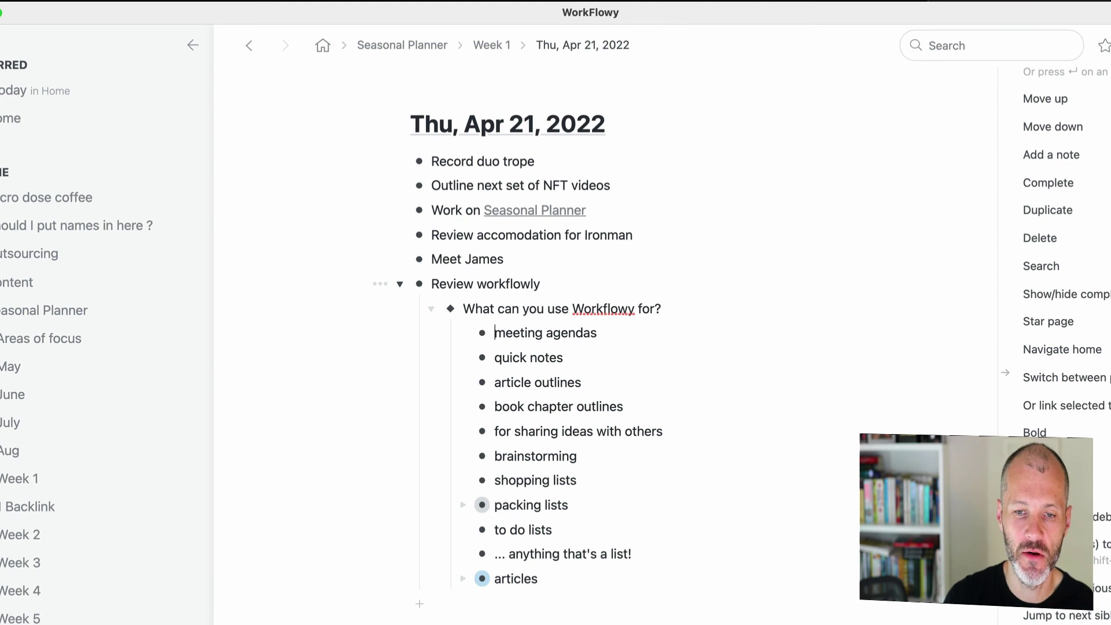
# Step: Insert a new item 'bokk reading lists' above quick notes in the mirrored list
pyautogui.click(495, 358)
pyautogui.press('Return')
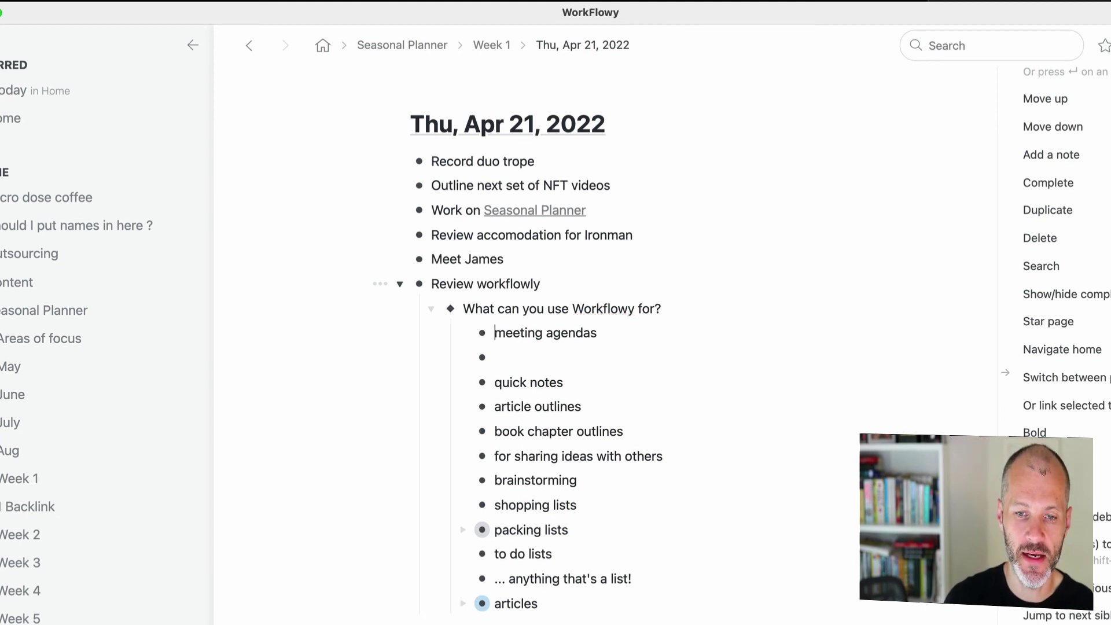
pyautogui.write('bok')
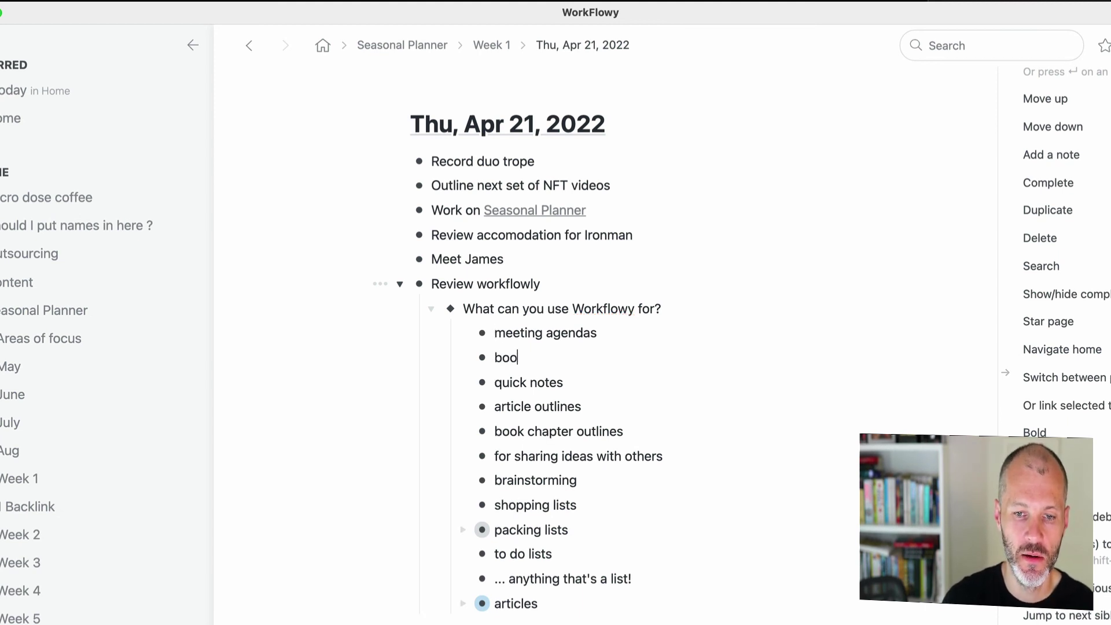
pyautogui.write('k reading lists')
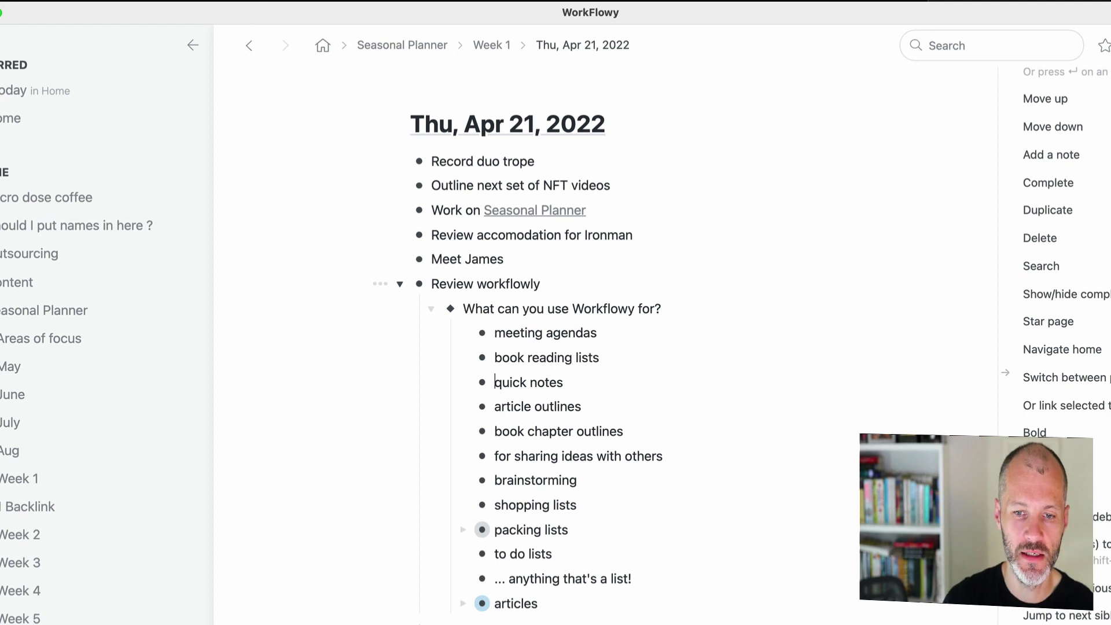
# Step: Mark quick notes complete, then show and hide completed items with Cmd+O
pyautogui.press('Down')
pyautogui.press('Up')
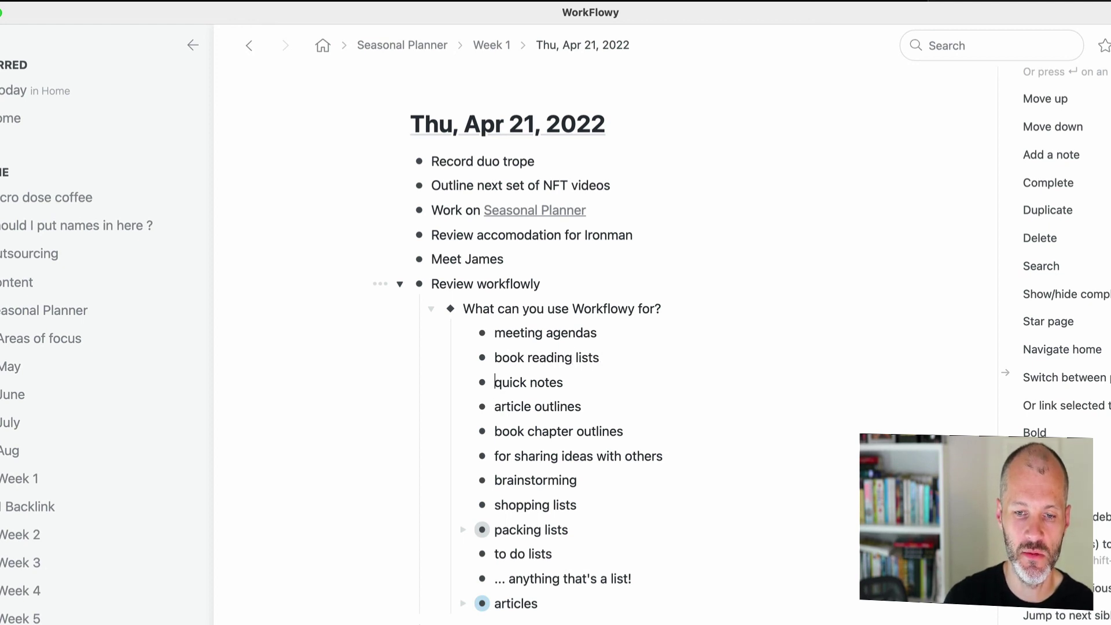
pyautogui.press('super+Return')
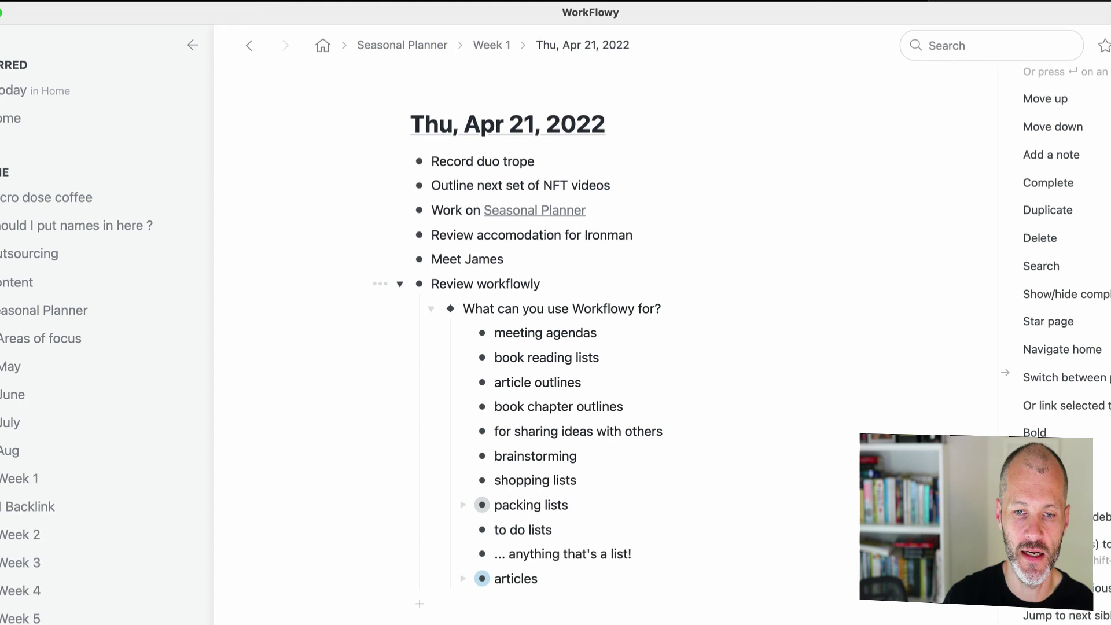
pyautogui.click(494, 333)
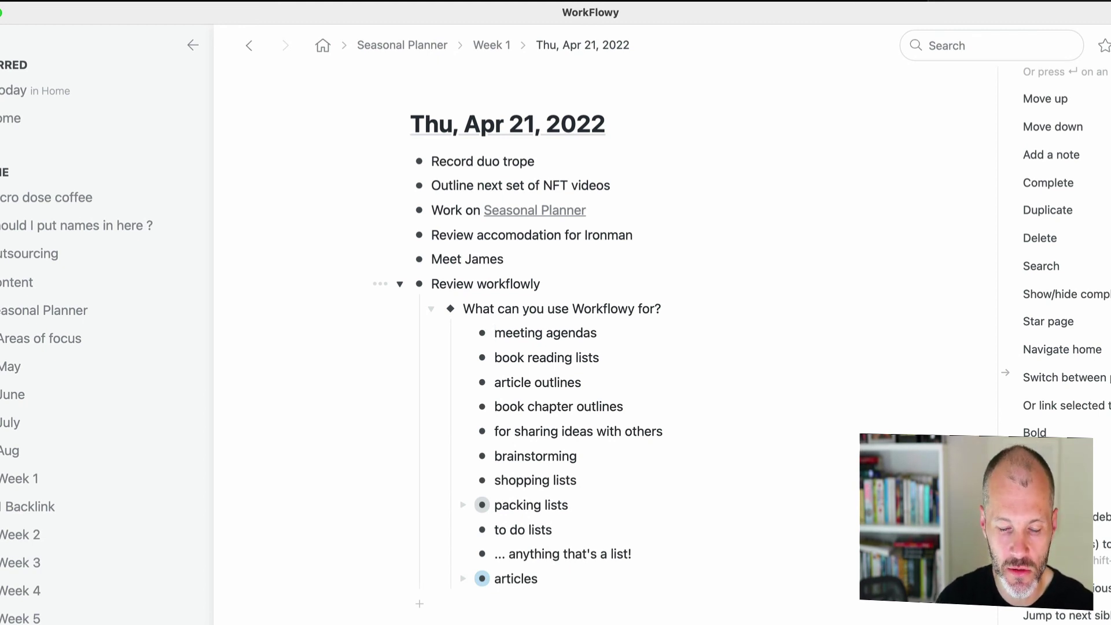
pyautogui.press('super+o')
pyautogui.press('super+o')
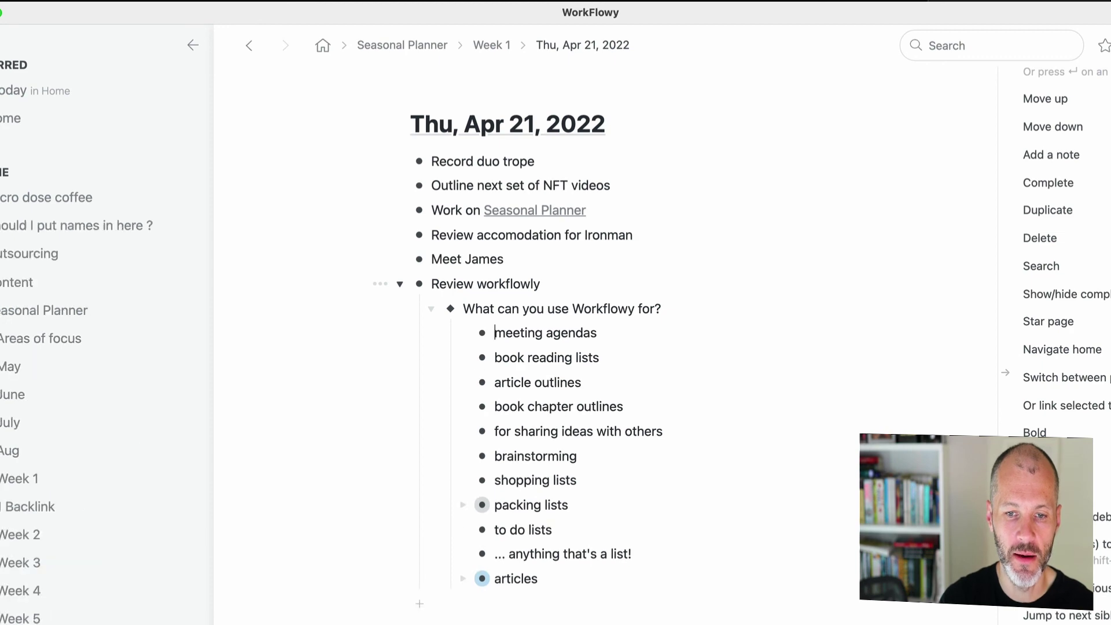
pyautogui.press('super+o')
pyautogui.press('super+o')
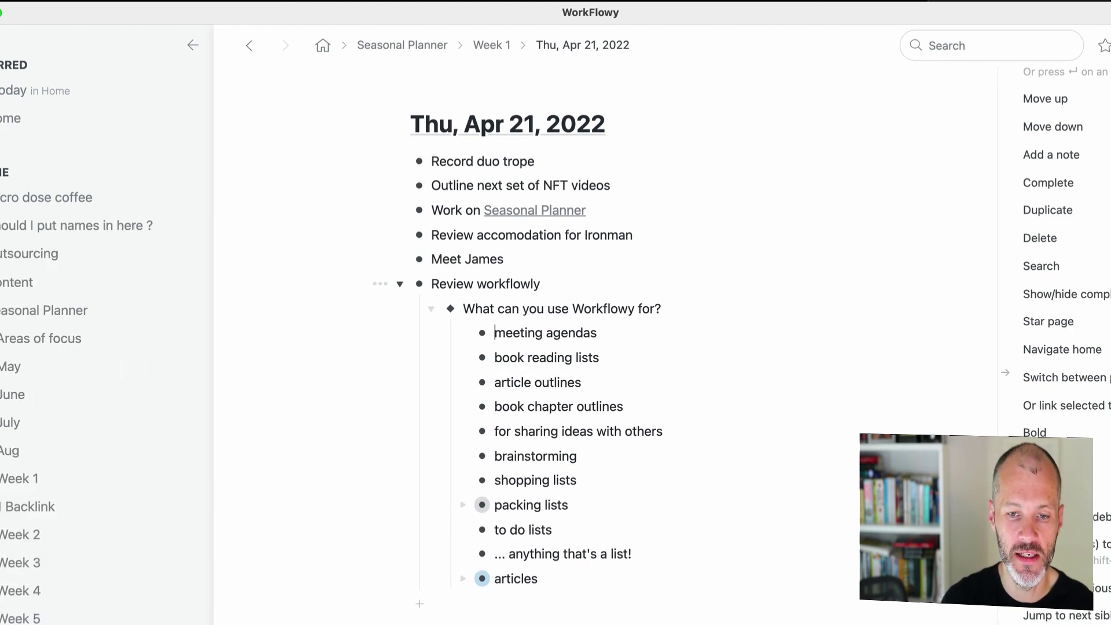
# Step: Use Cmd+K Jump to with 'workf' to reach 'What can you use Workflowy for?'
pyautogui.press('super+k')
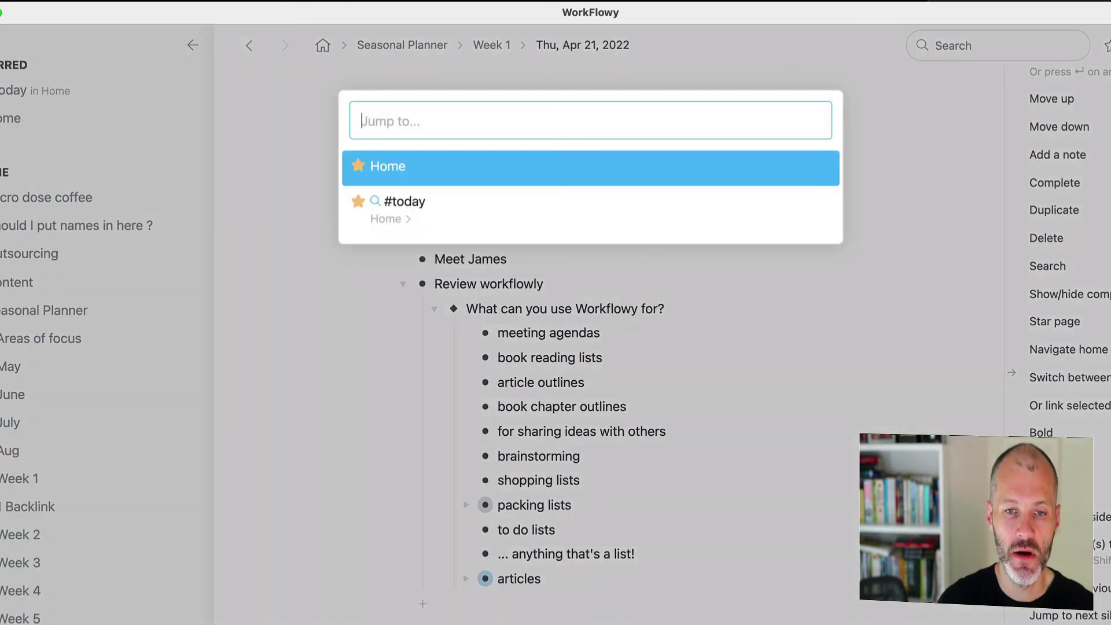
pyautogui.write('things')
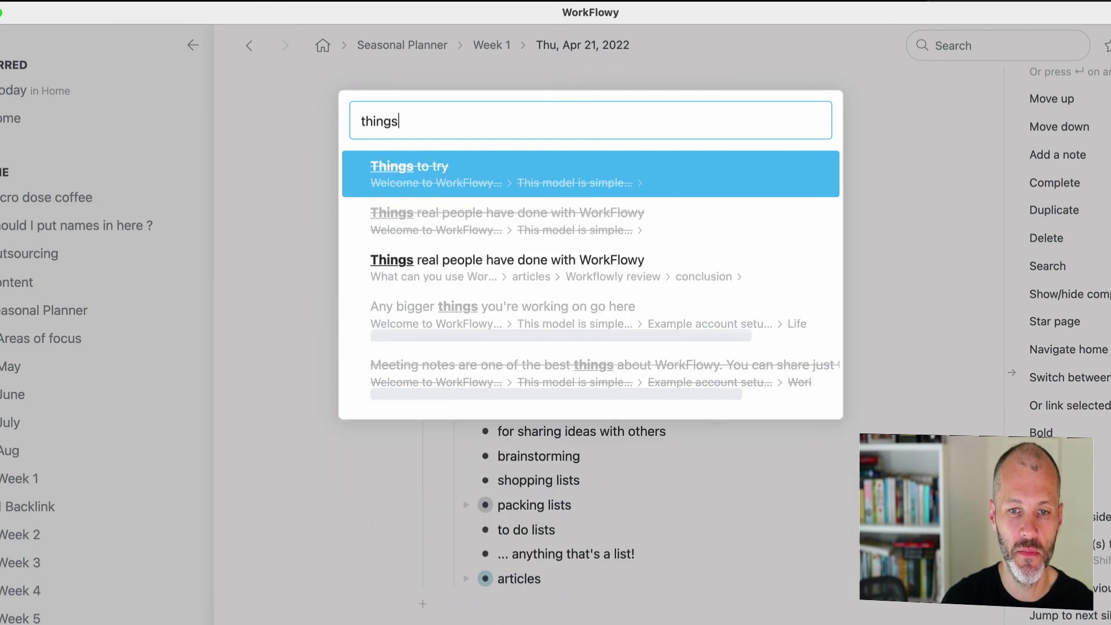
pyautogui.press('BackSpace')
pyautogui.press('BackSpace')
pyautogui.press('BackSpace')
pyautogui.press('BackSpace')
pyautogui.press('BackSpace')
pyautogui.press('BackSpace')
pyautogui.write('workf')
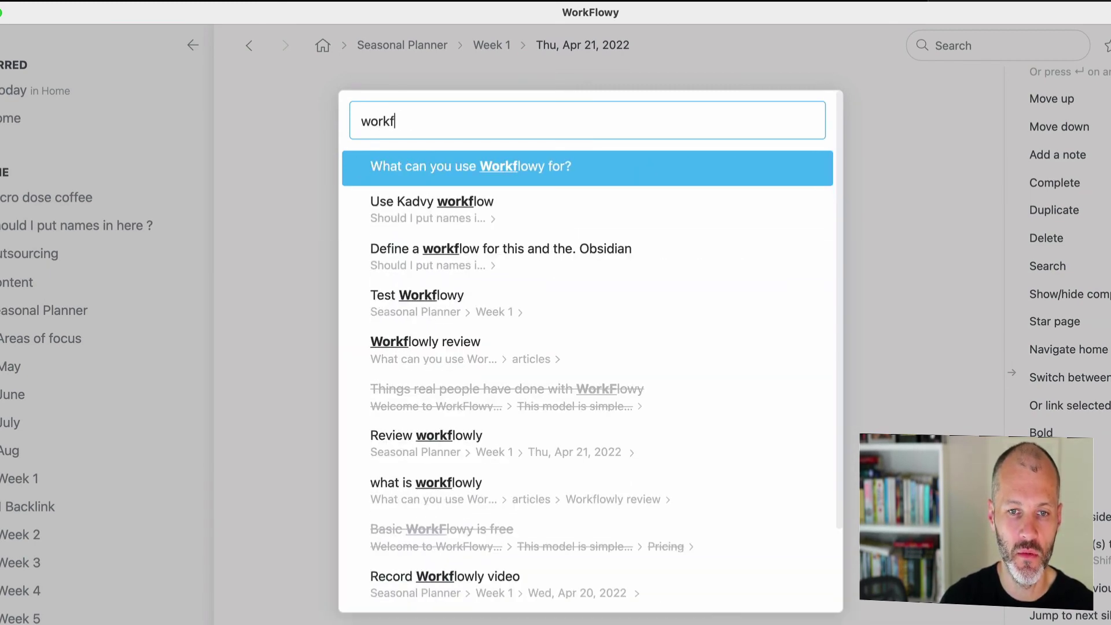
pyautogui.press('Return')
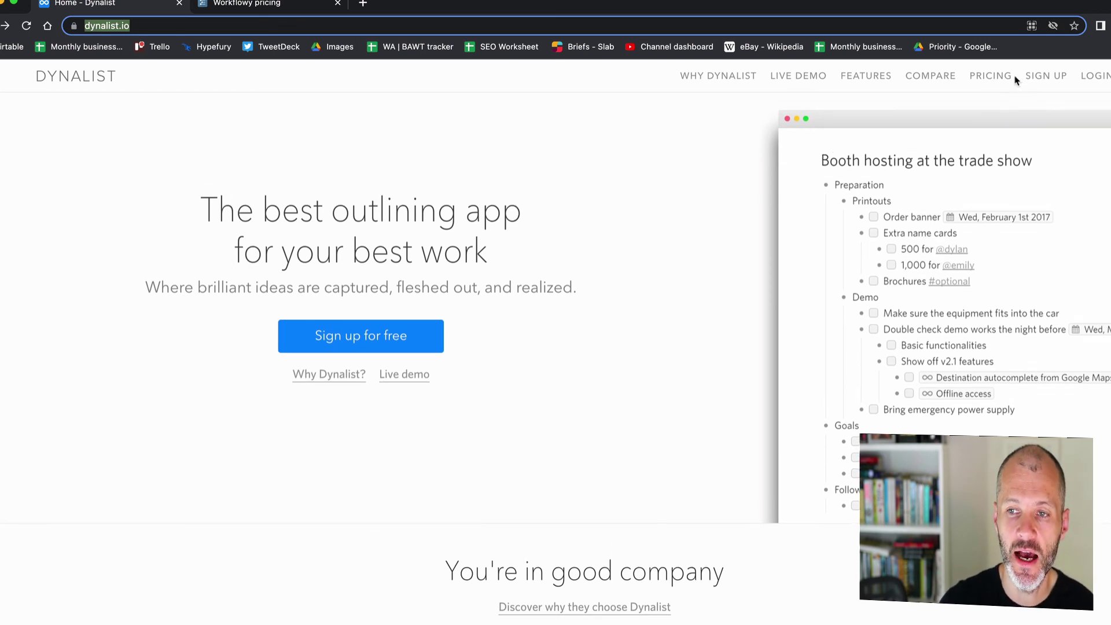
# Step: Open Dynalist's pricing and review the Free ($0) and Pro ($7.99/month) plan features
pyautogui.click(995, 77)
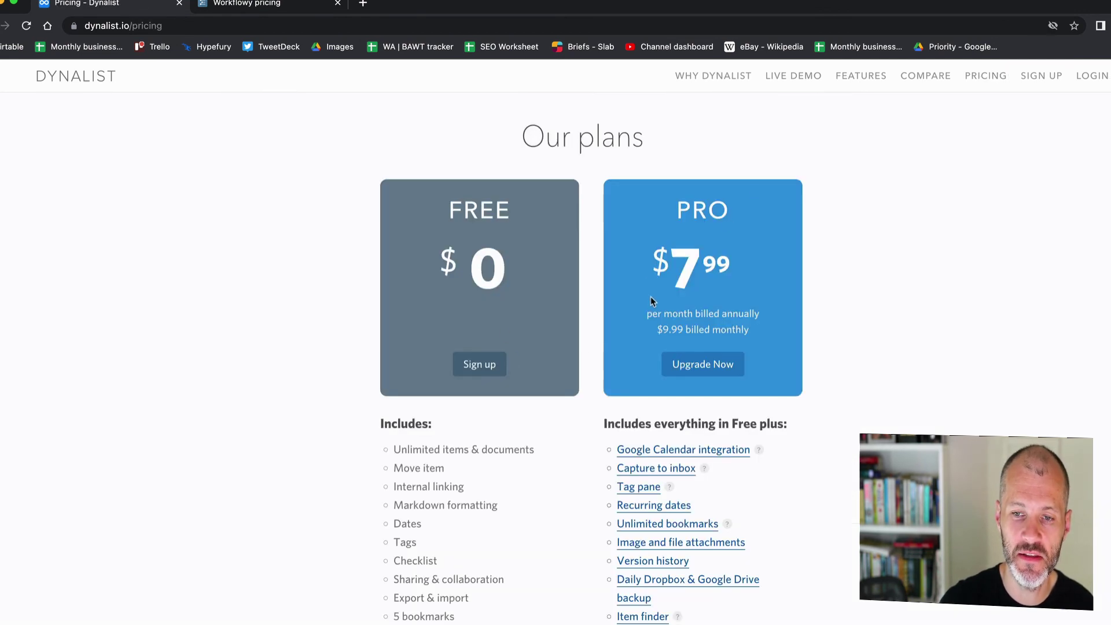
pyautogui.scroll(-3, 652, 300)
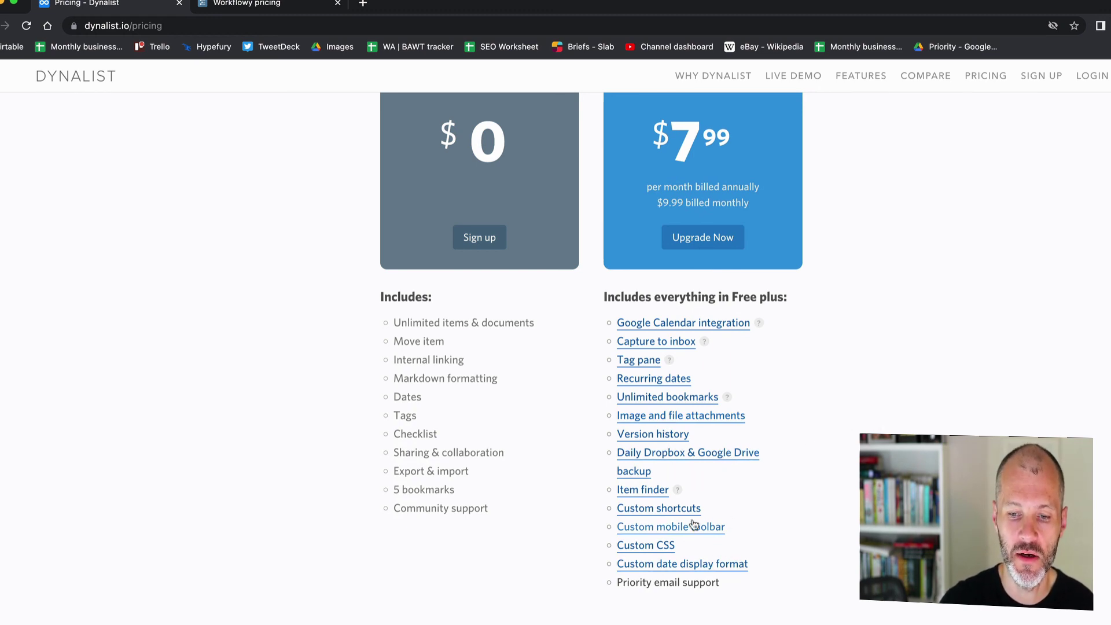
pyautogui.scroll(3, 654, 506)
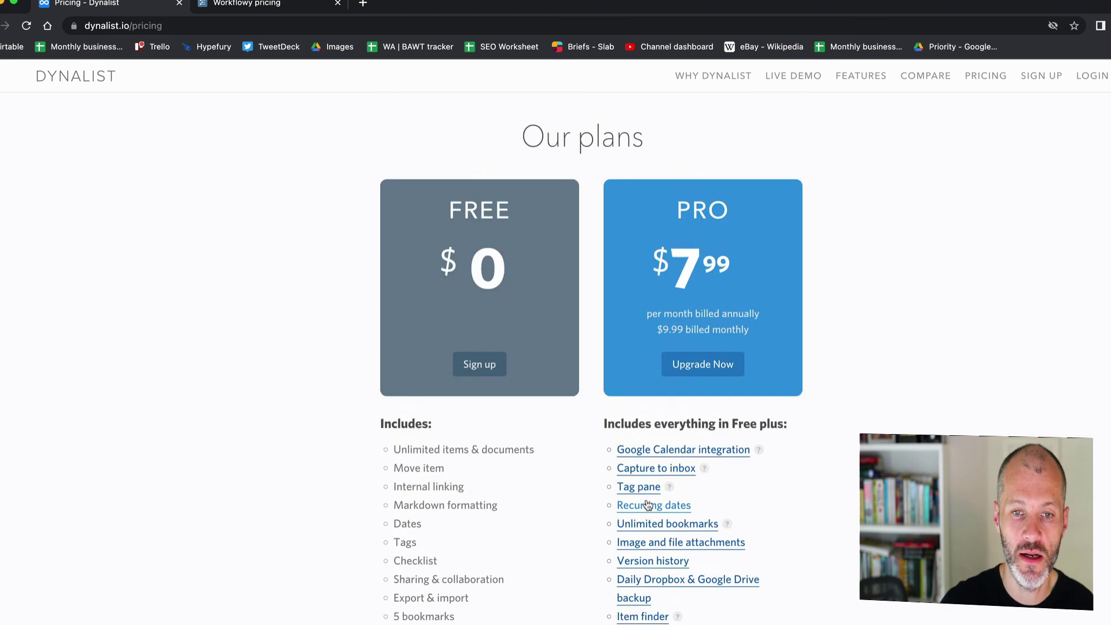
pyautogui.scroll(-2, 475, 489)
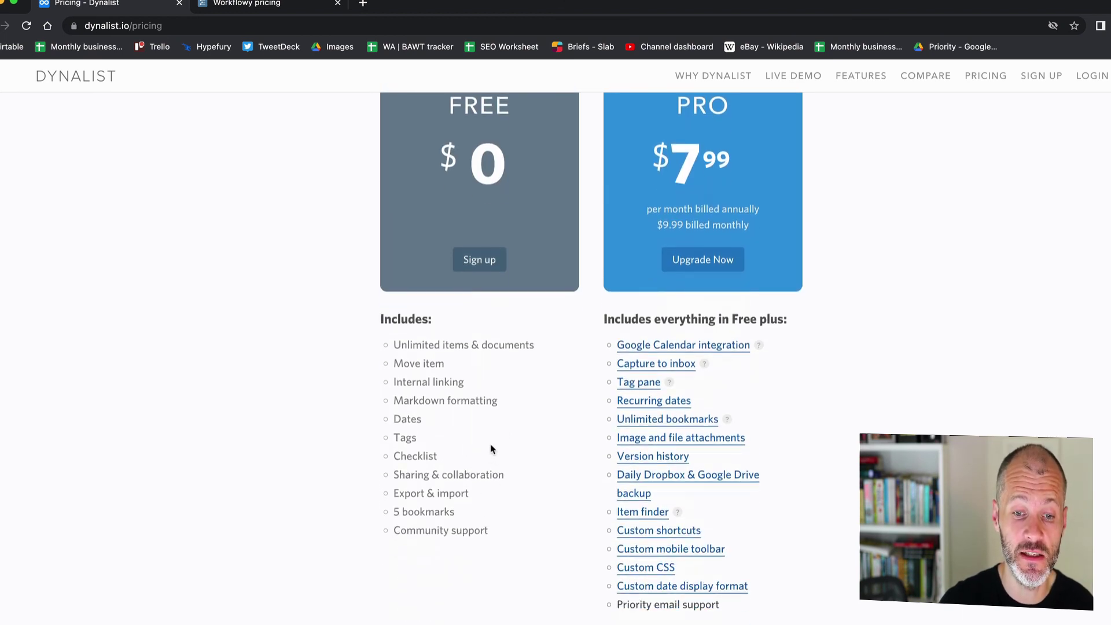
pyautogui.scroll(2, 478, 335)
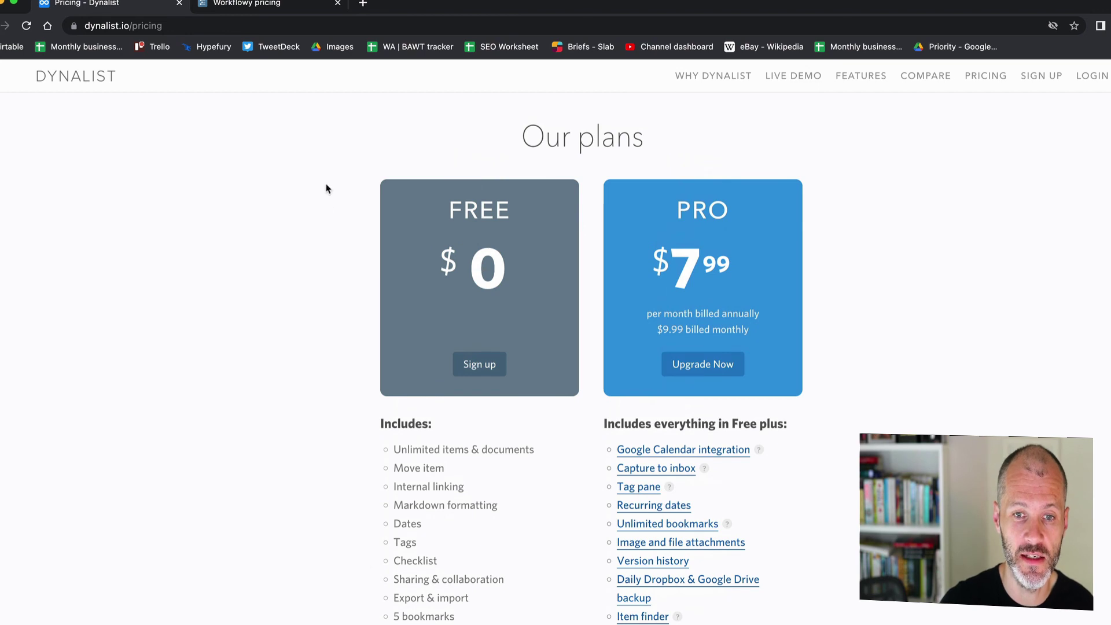
# Step: Switch to the Workflowy pricing tab showing Basic at $0 and Pro at $4.99/month
pyautogui.click(282, 7)
pyautogui.scroll(-1, 399, 173)
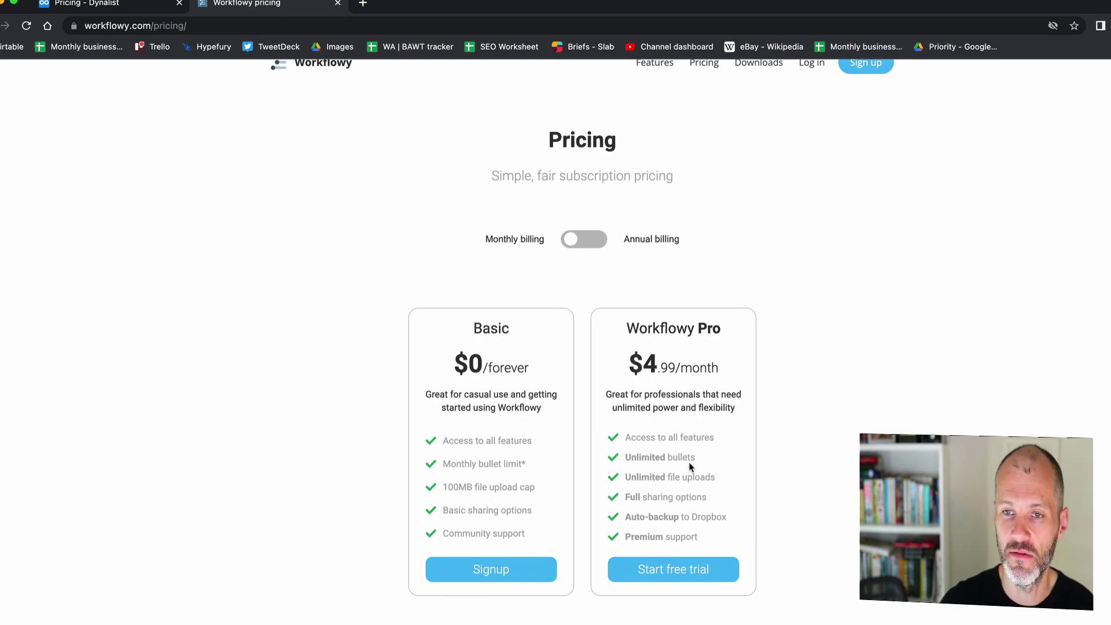
pyautogui.scroll(1, 683, 461)
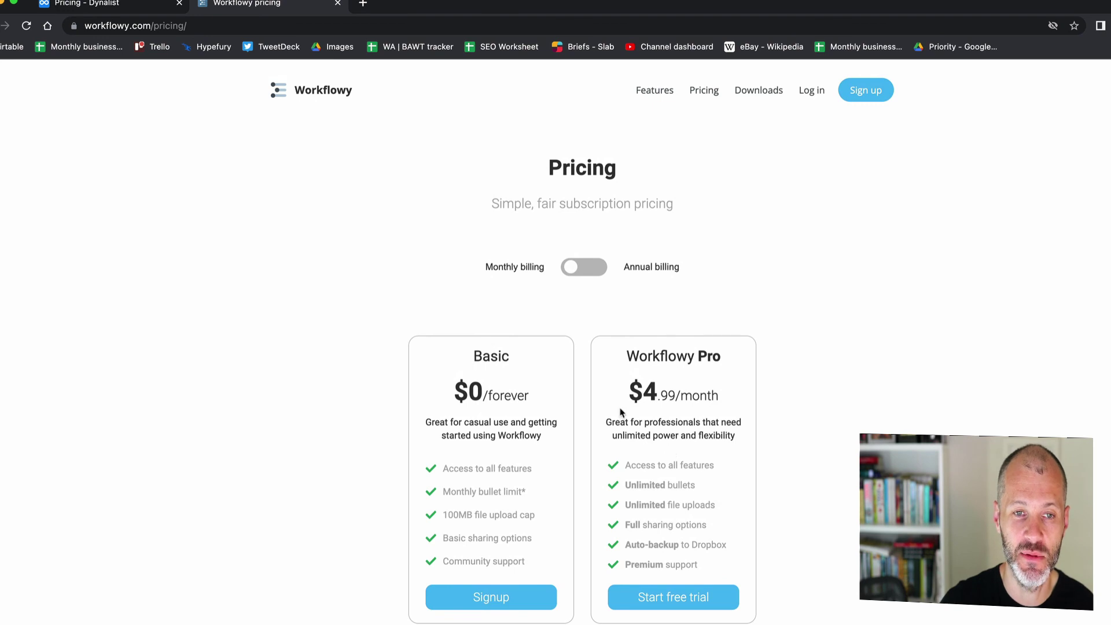